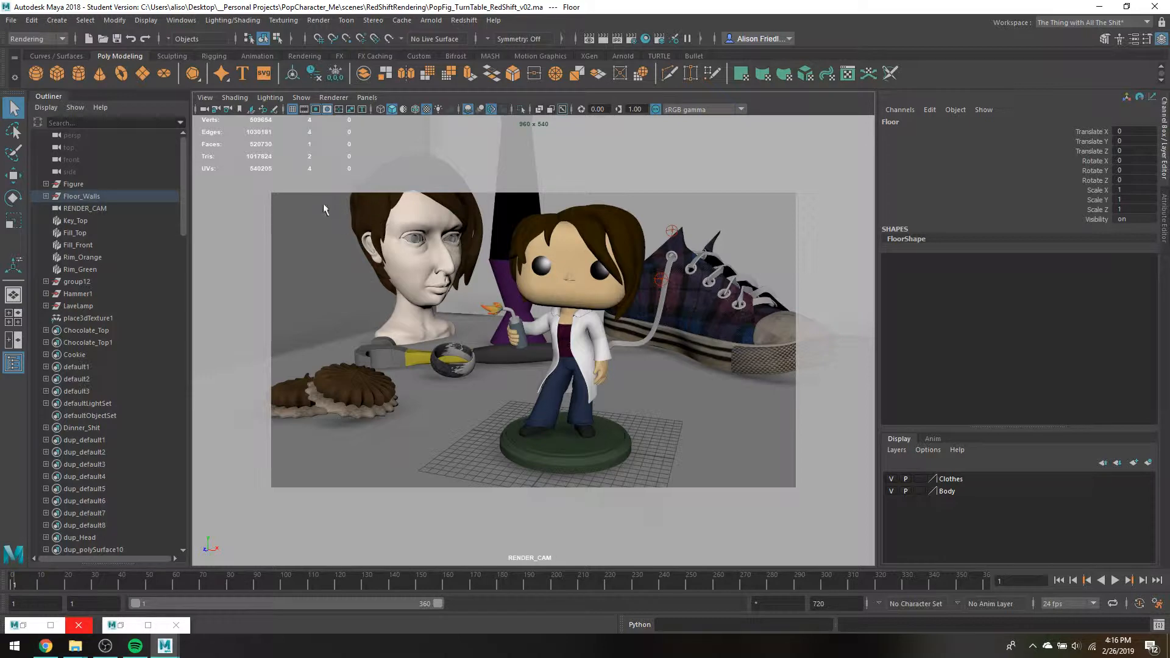
- Hide the five lights from Key_Top to Rim_Green and select the background props around the head, hammer, ring and cookies
{"action": "left_click_drag", "start_coordinate": [324, 209], "coordinate": [429, 395]}
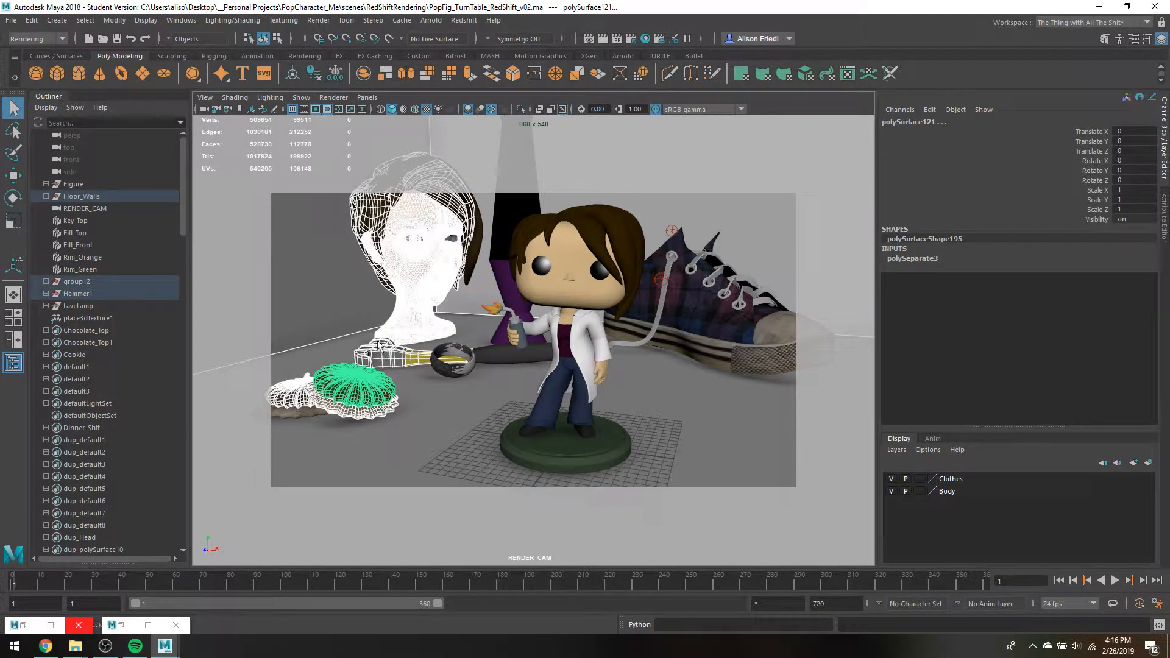
{"action": "left_click", "coordinate": [103, 270]}
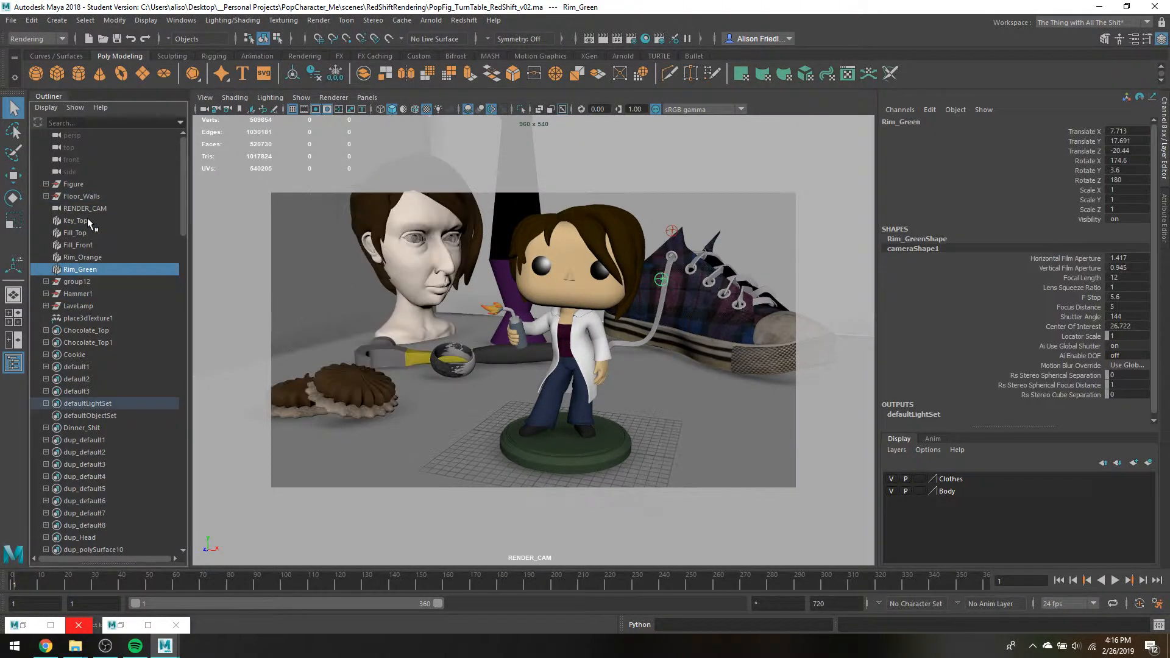
{"action": "left_click", "coordinate": [87, 218], "text": "shift"}
{"action": "key", "text": "ctrl+h"}
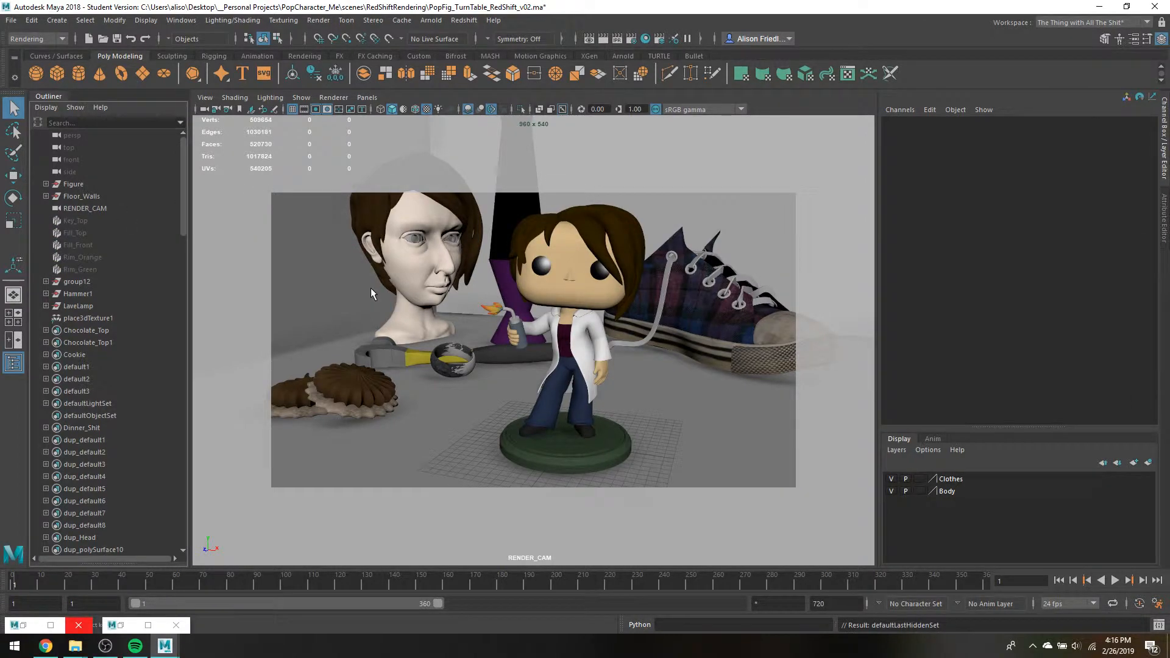
{"action": "left_click_drag", "start_coordinate": [304, 223], "coordinate": [463, 448]}
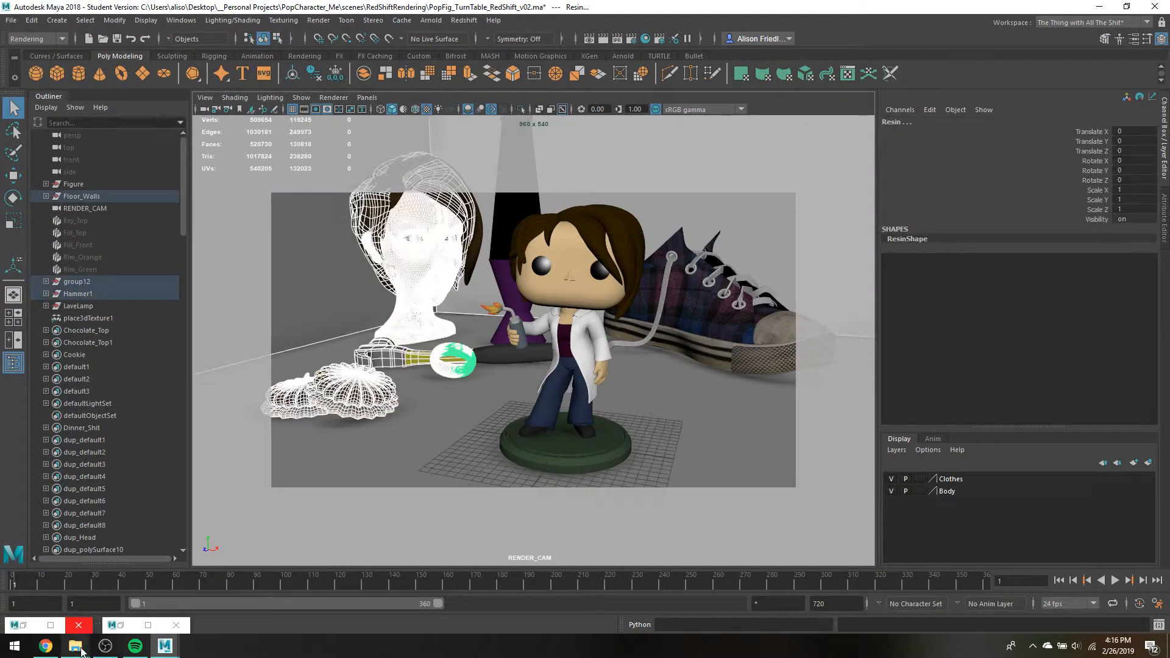
- Switch to File Explorer, examine the rendered frame Pop_Turn_Red.033 in the project's images folder, and return to Maya
{"action": "mouse_move", "coordinate": [81, 650]}
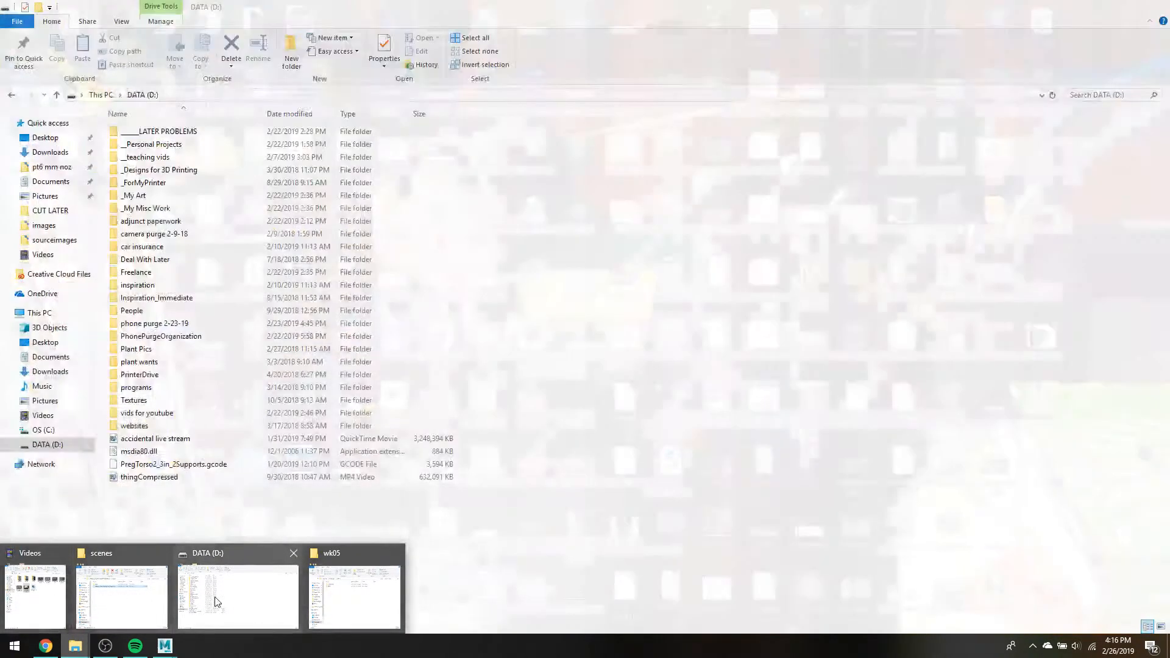
{"action": "left_click", "coordinate": [215, 602]}
{"action": "left_click", "coordinate": [12, 96]}
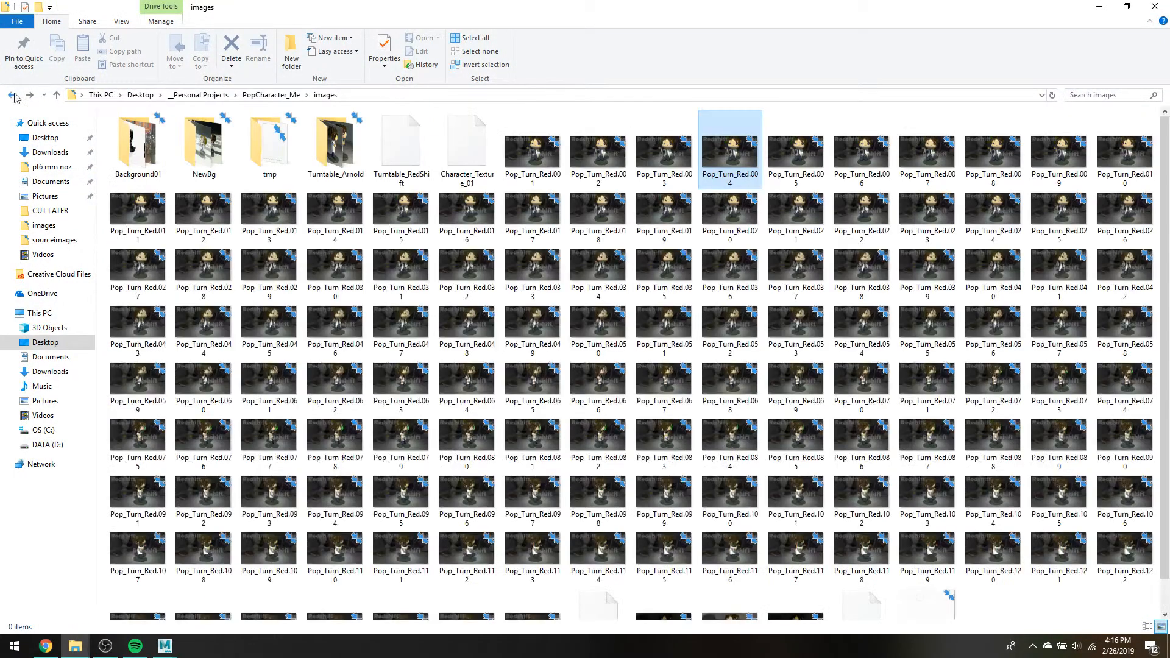
{"action": "double_click", "coordinate": [501, 277]}
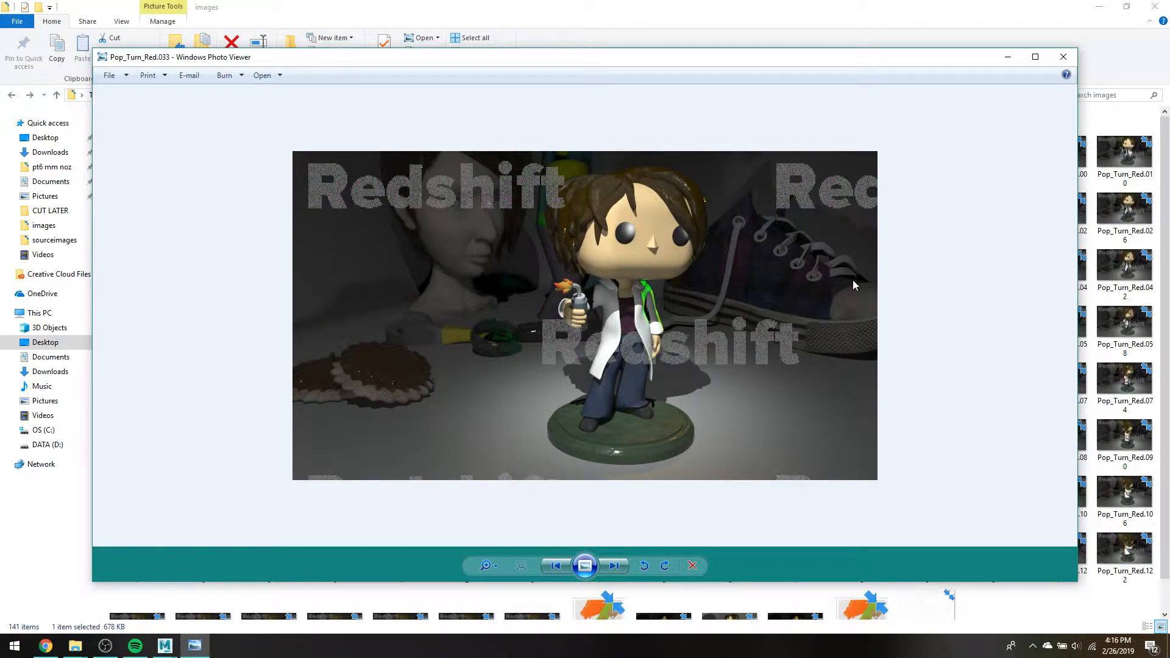
{"action": "scroll", "coordinate": [853, 284], "scroll_direction": "up", "scroll_amount": 1}
{"action": "scroll", "coordinate": [839, 260], "scroll_direction": "up", "scroll_amount": 1}
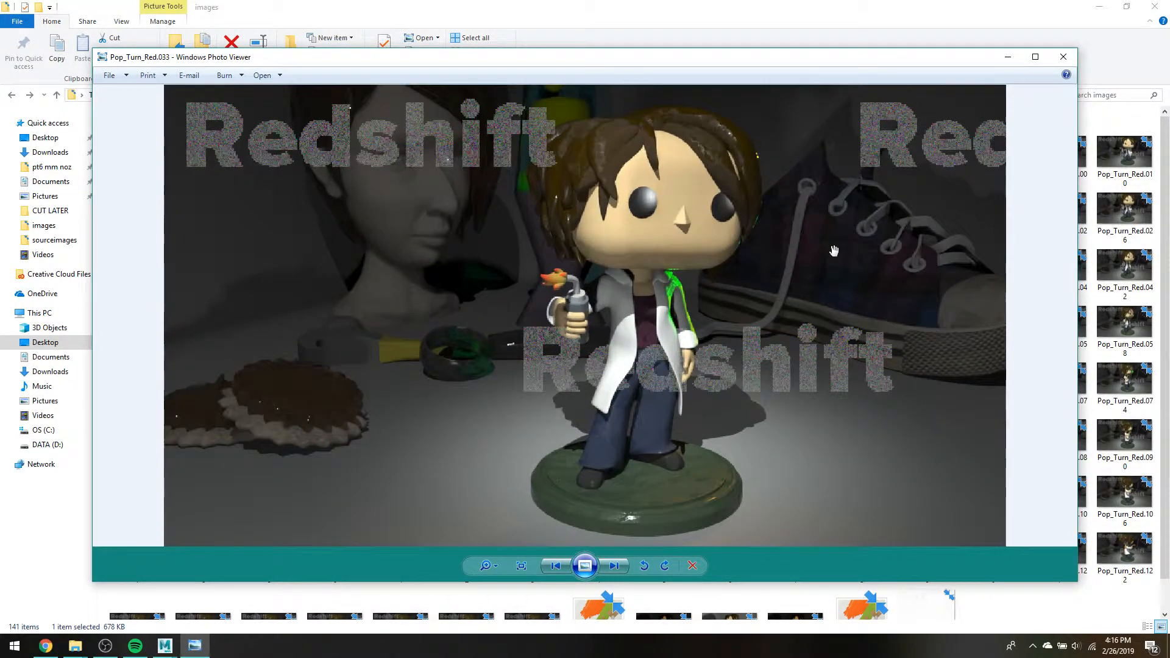
{"action": "scroll", "coordinate": [834, 251], "scroll_direction": "down", "scroll_amount": 2}
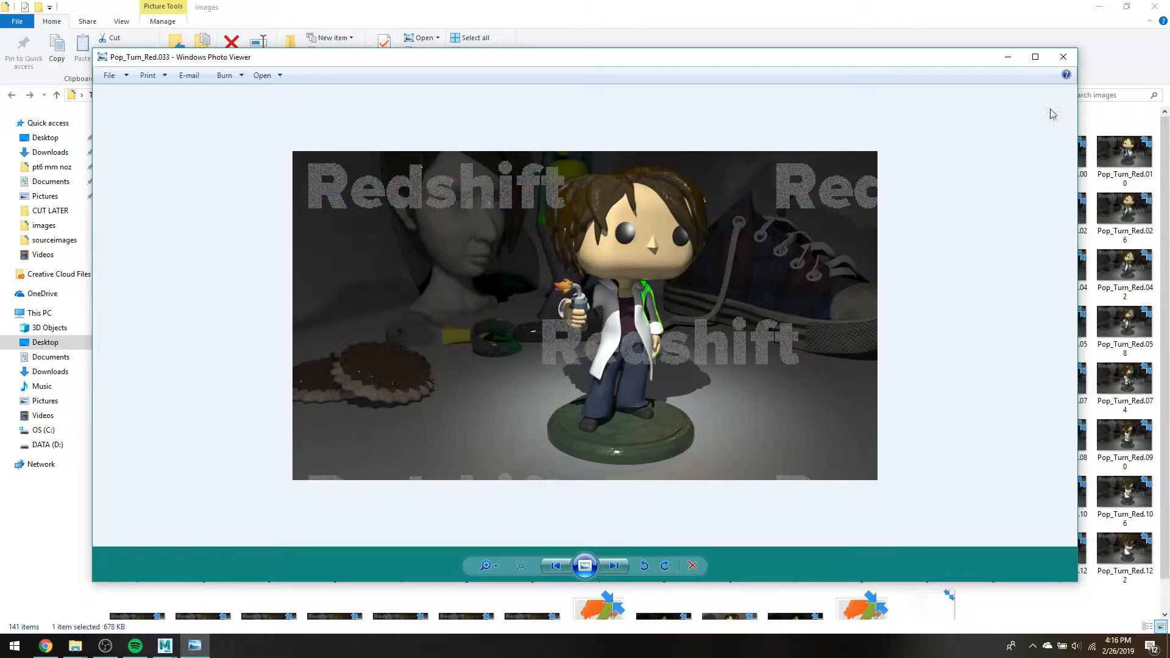
{"action": "left_click", "coordinate": [1064, 56]}
{"action": "left_click", "coordinate": [164, 646]}
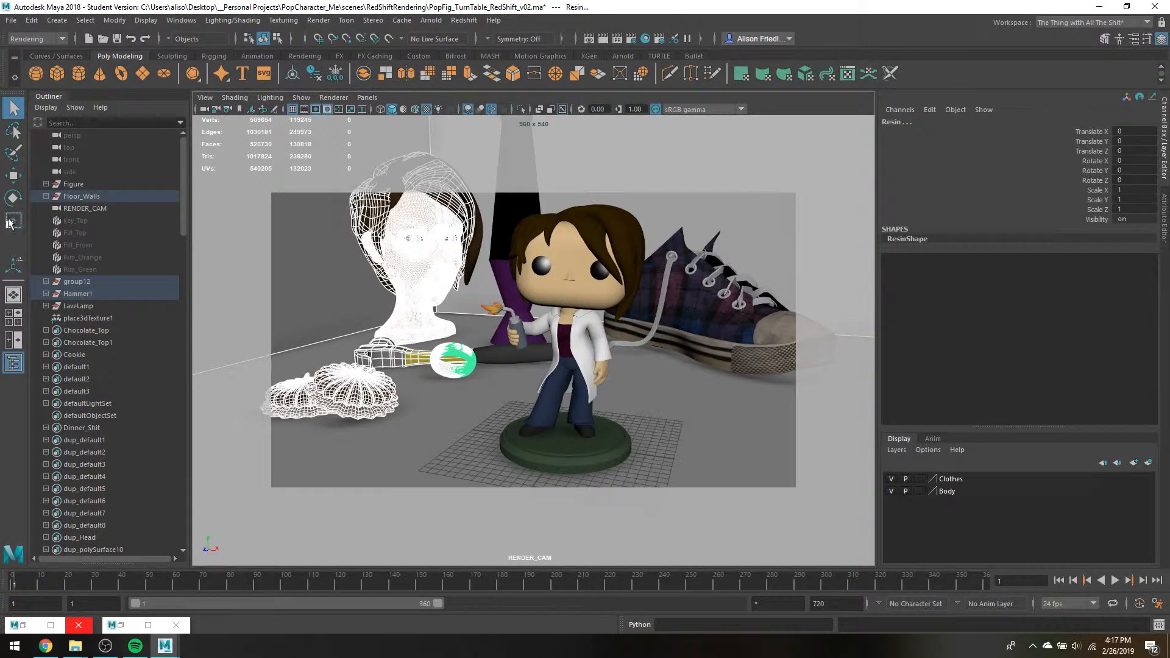
- Hide the Figure group and assign the existing lambert1 material to all the background props, floor and walls
{"action": "left_click", "coordinate": [68, 187]}
{"action": "key", "text": "ctrl+h"}
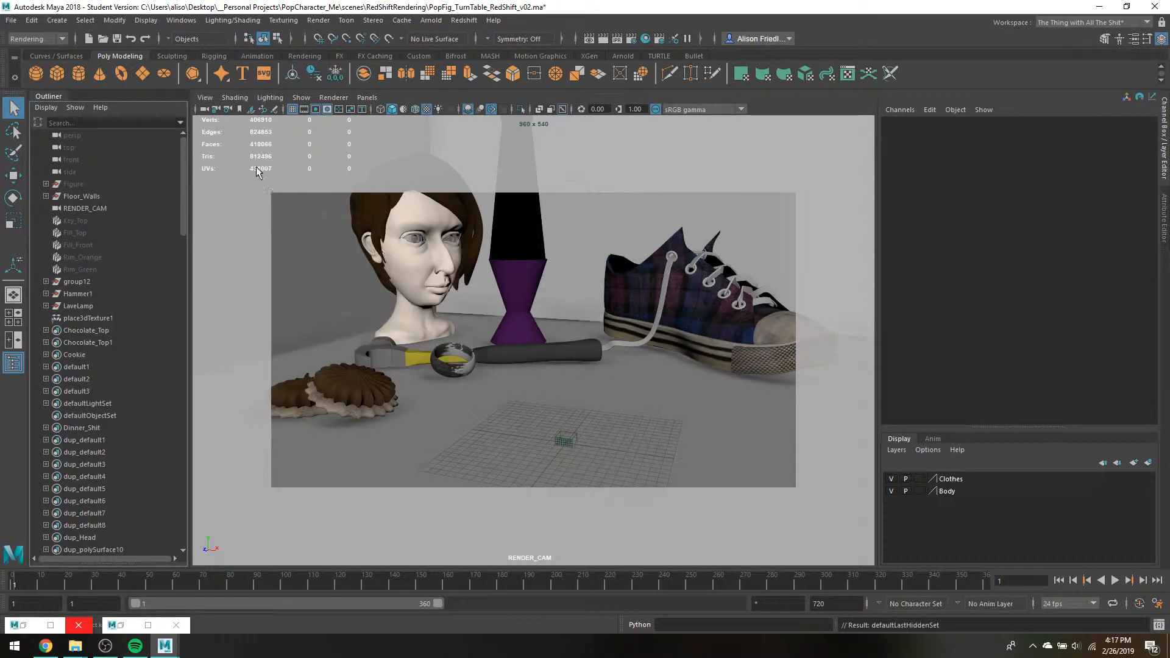
{"action": "left_click_drag", "start_coordinate": [257, 168], "coordinate": [708, 410]}
{"action": "right_click", "coordinate": [591, 295]}
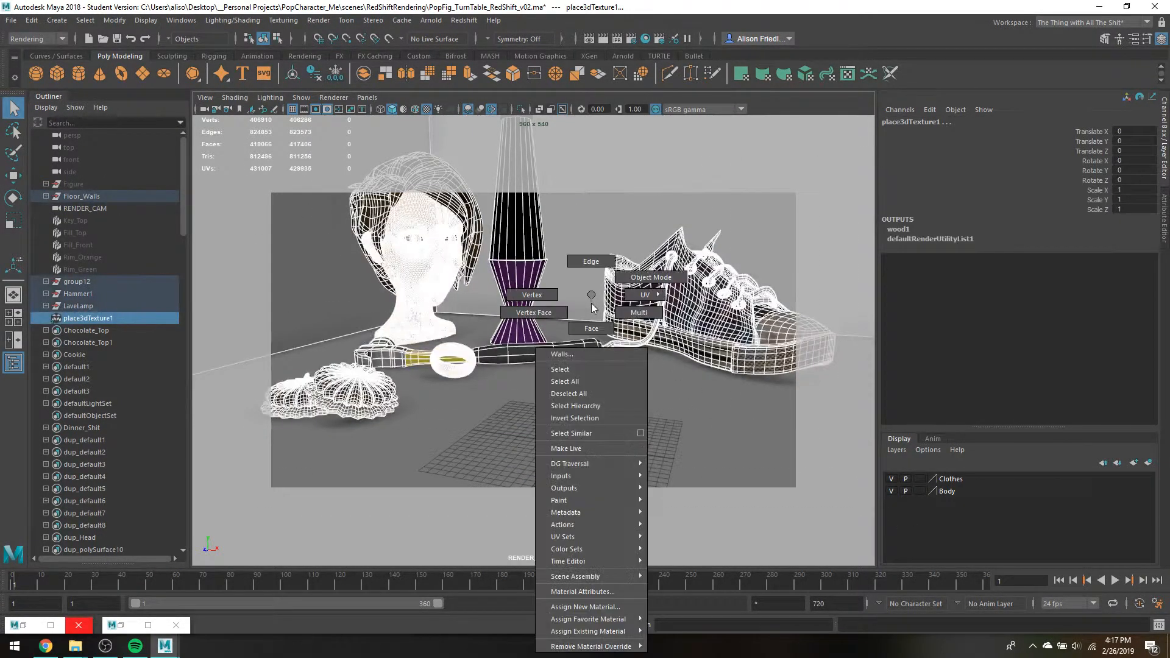
{"action": "mouse_move", "coordinate": [634, 632]}
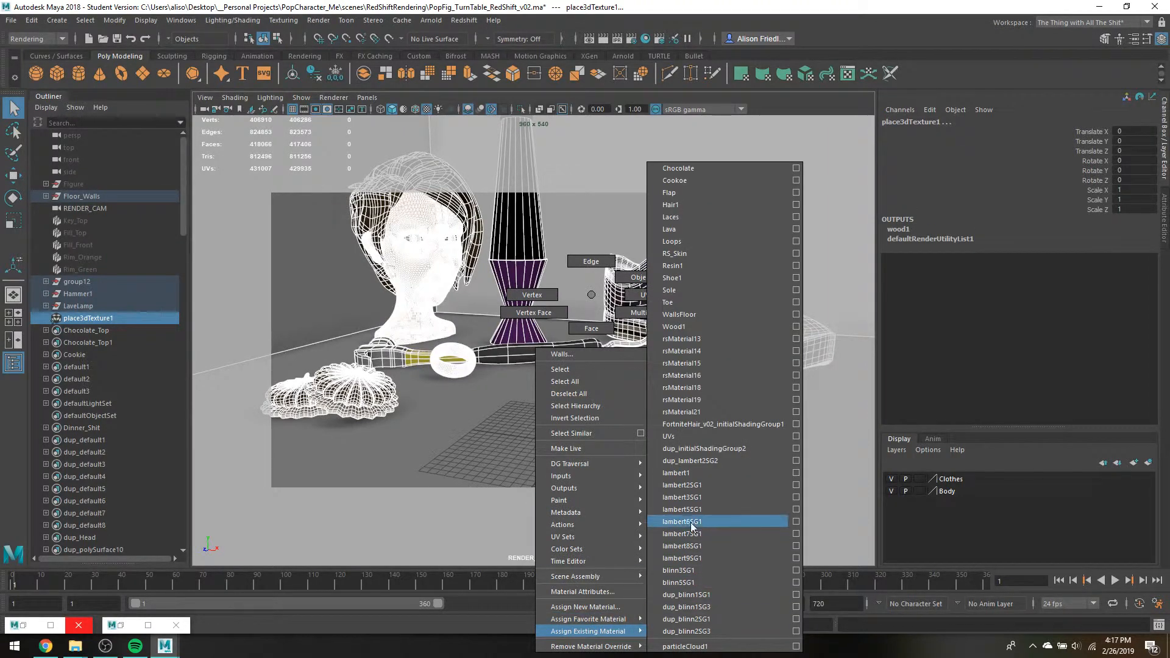
{"action": "left_click", "coordinate": [699, 473]}
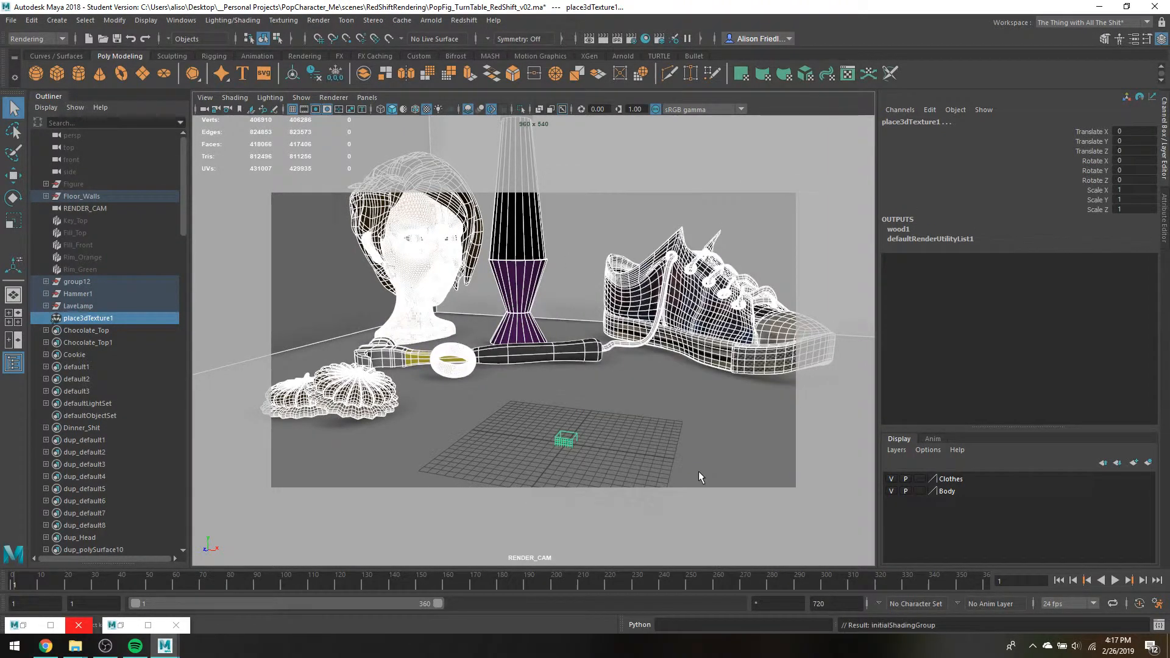
{"action": "left_click", "coordinate": [572, 307]}
{"action": "left_click", "coordinate": [544, 250]}
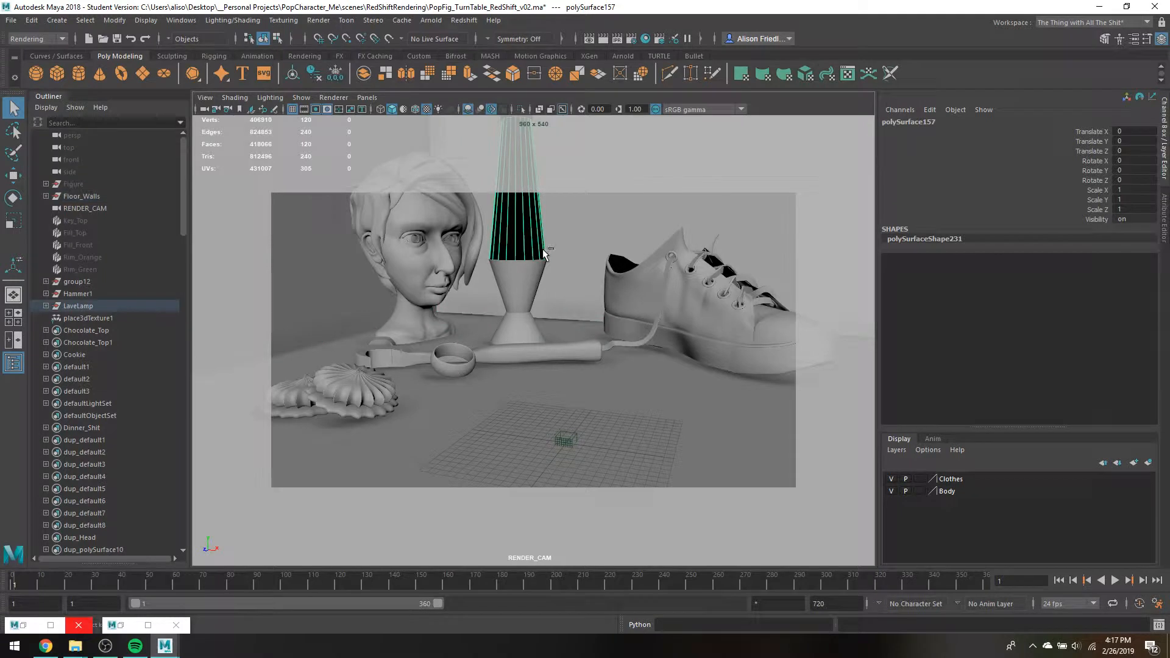
{"action": "key", "text": "ctrl+h"}
{"action": "key", "text": "ctrl+z"}
{"action": "left_click", "coordinate": [582, 333]}
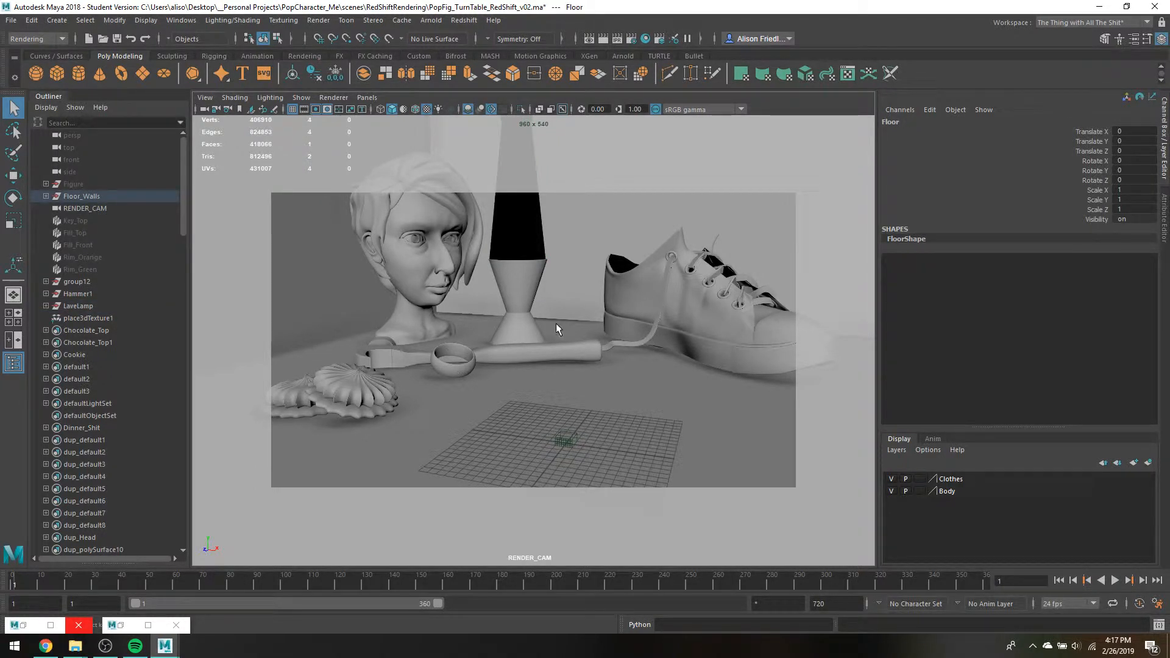
{"action": "right_click_drag", "start_coordinate": [528, 295], "coordinate": [853, 444]}
- Open the Hypershade and delete the unused shading nodes from the scene
{"action": "left_click", "coordinate": [645, 39]}
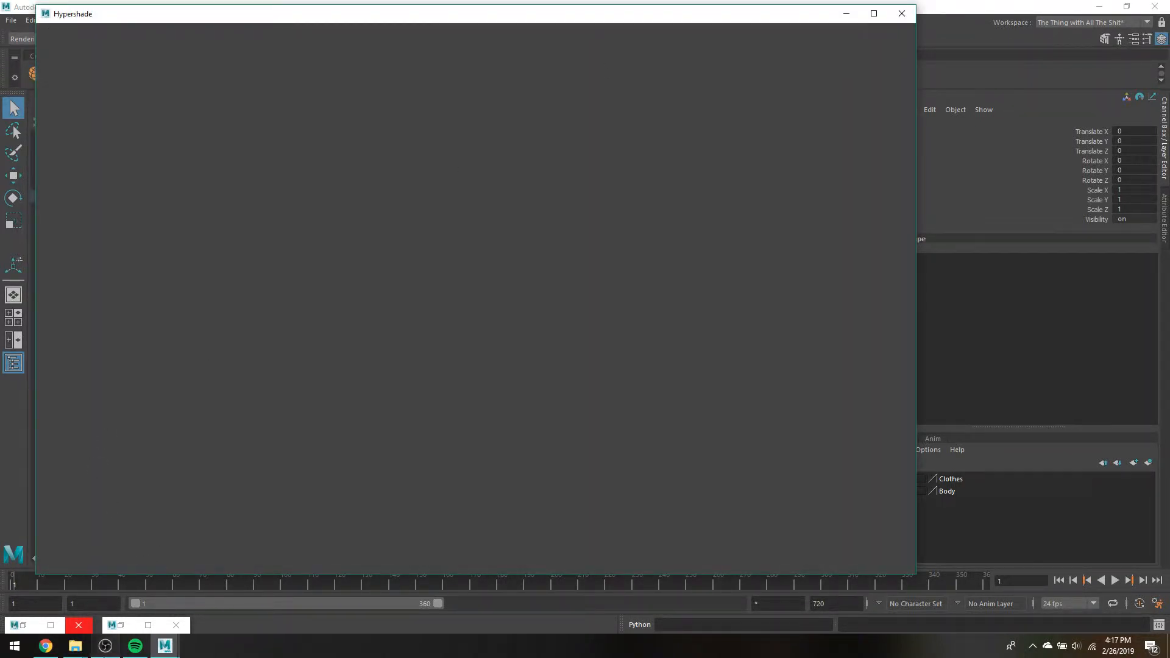
{"action": "left_click", "coordinate": [116, 640]}
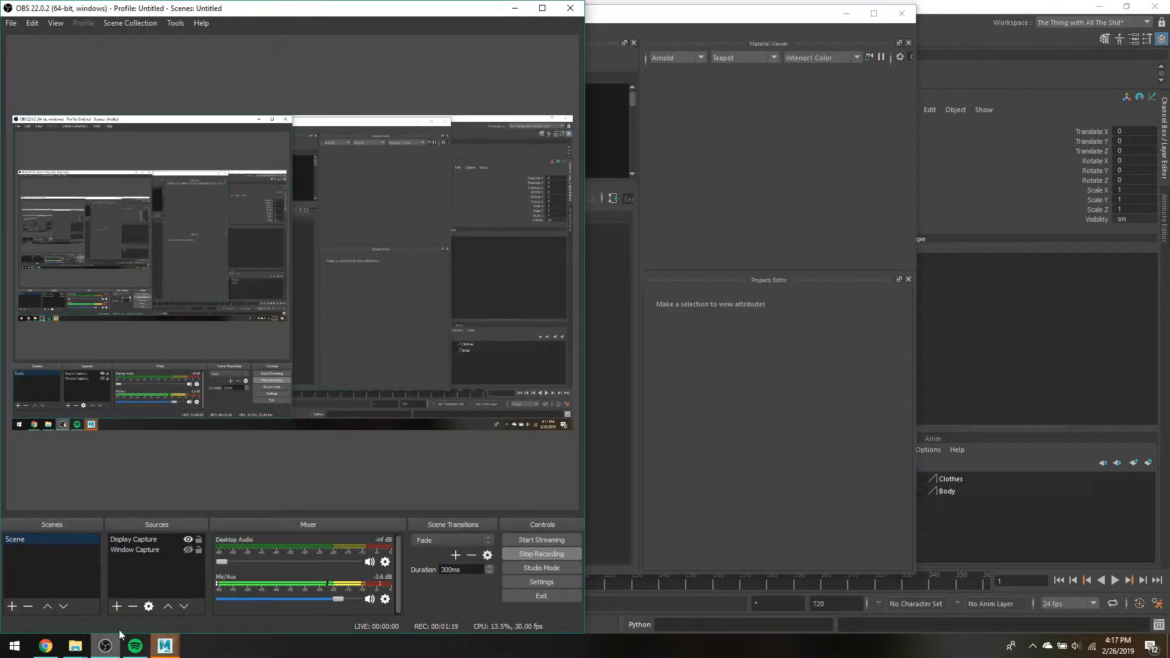
{"action": "left_click", "coordinate": [609, 116]}
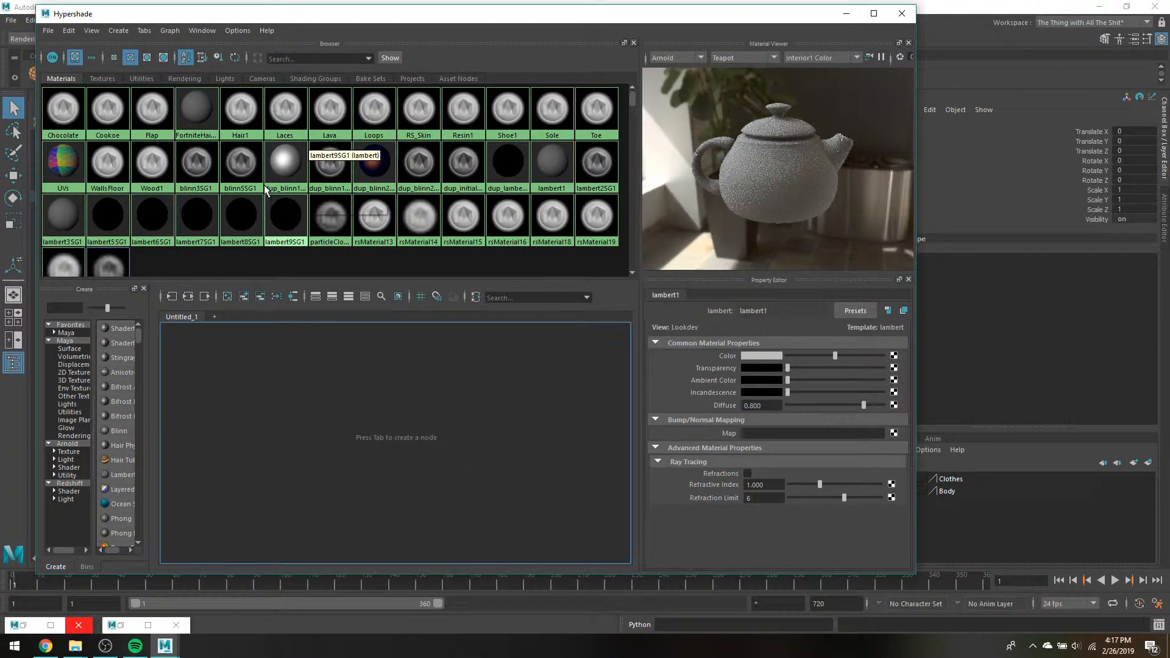
{"action": "left_click", "coordinate": [699, 58]}
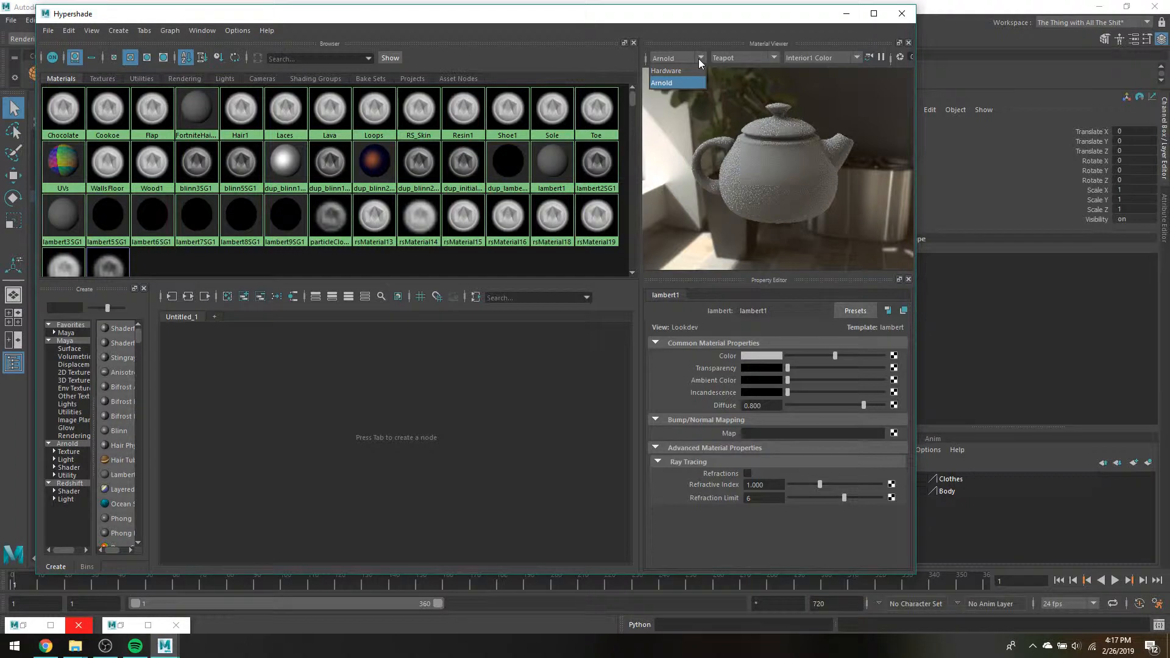
{"action": "left_click", "coordinate": [69, 31]}
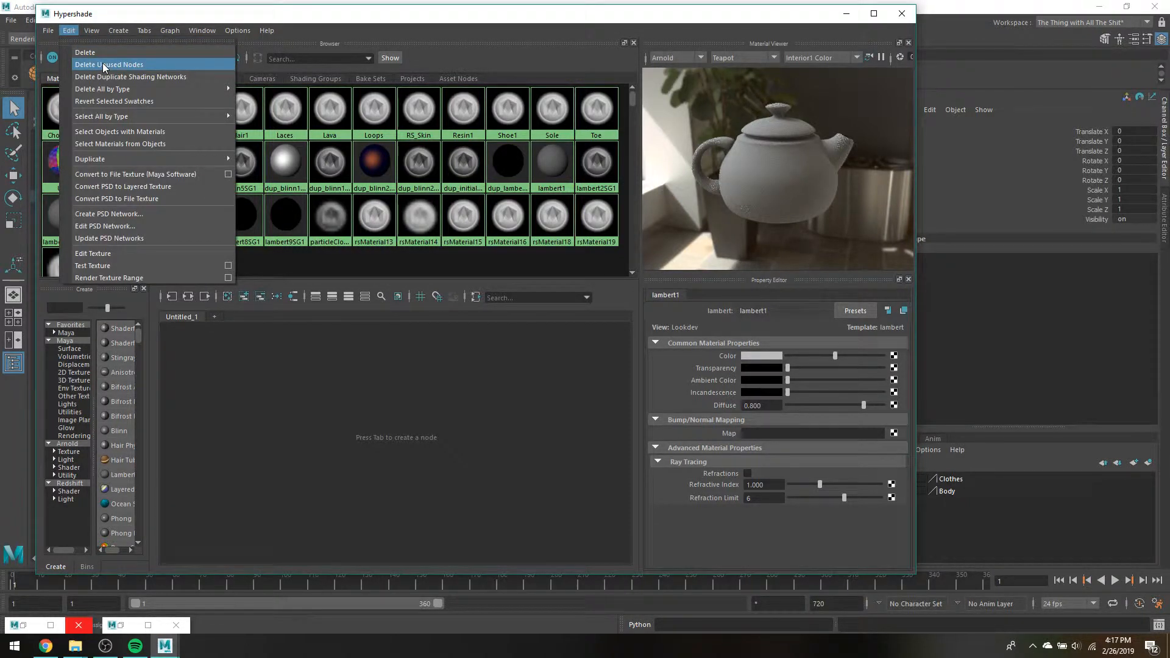
{"action": "left_click", "coordinate": [102, 64]}
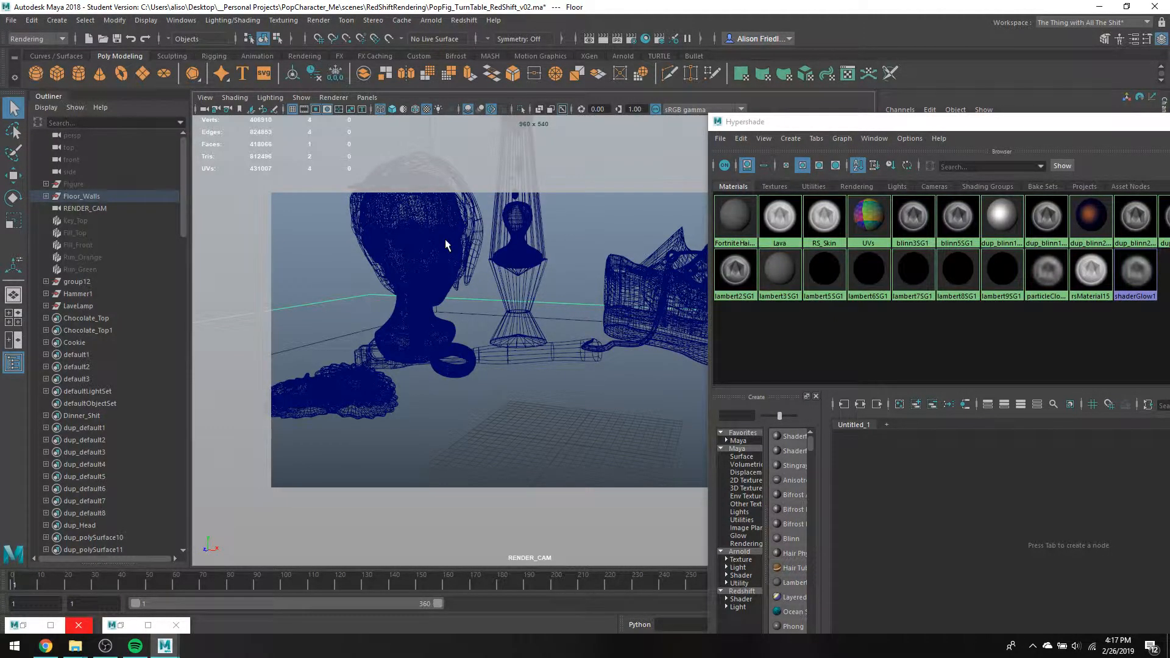
- Switch the viewport from RENDER_CAM to the persp camera and display the props in shaded mode
{"action": "left_click", "coordinate": [369, 97]}
{"action": "mouse_move", "coordinate": [390, 110]}
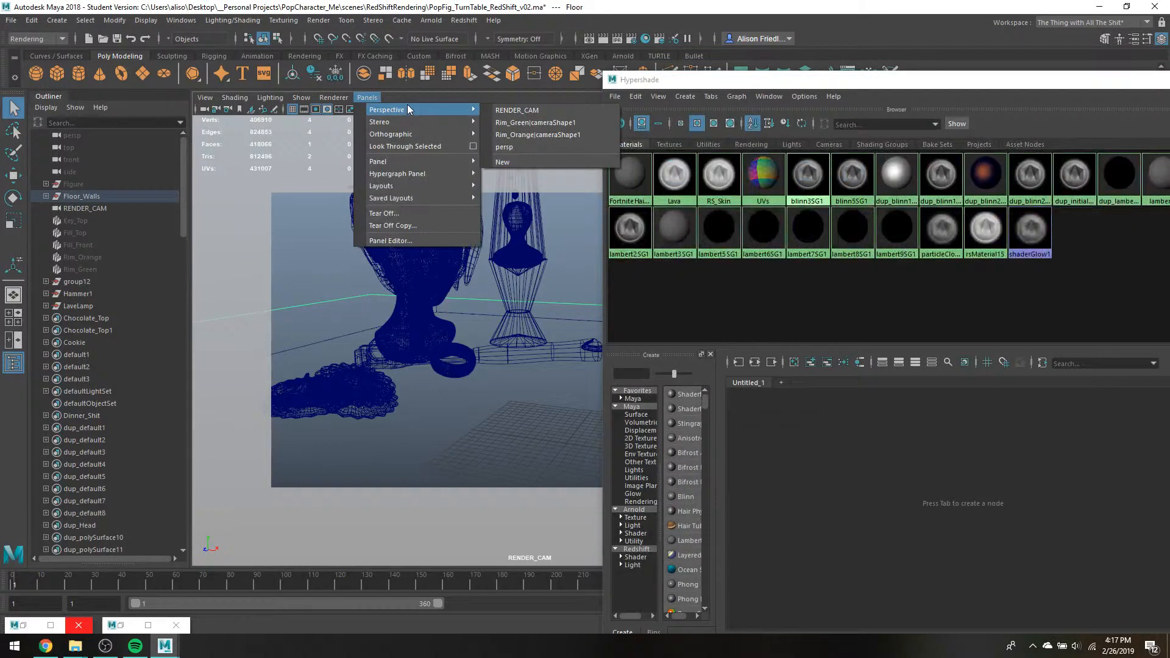
{"action": "left_click", "coordinate": [551, 148]}
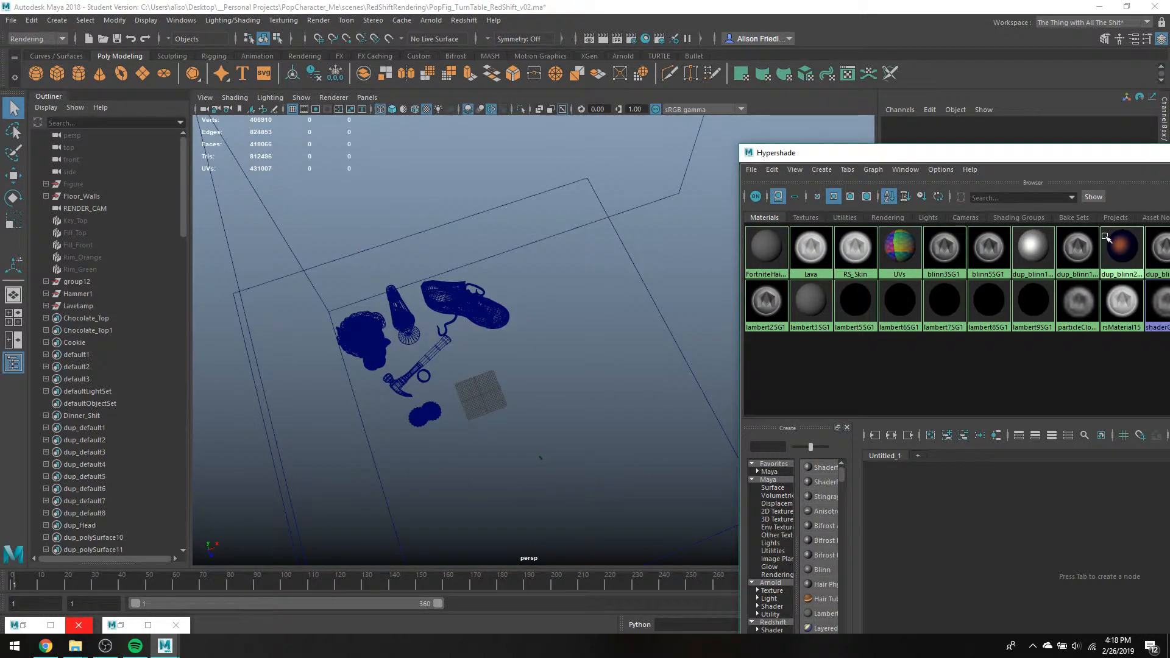
{"action": "right_click_drag", "start_coordinate": [362, 379], "coordinate": [49, 331], "text": "alt"}
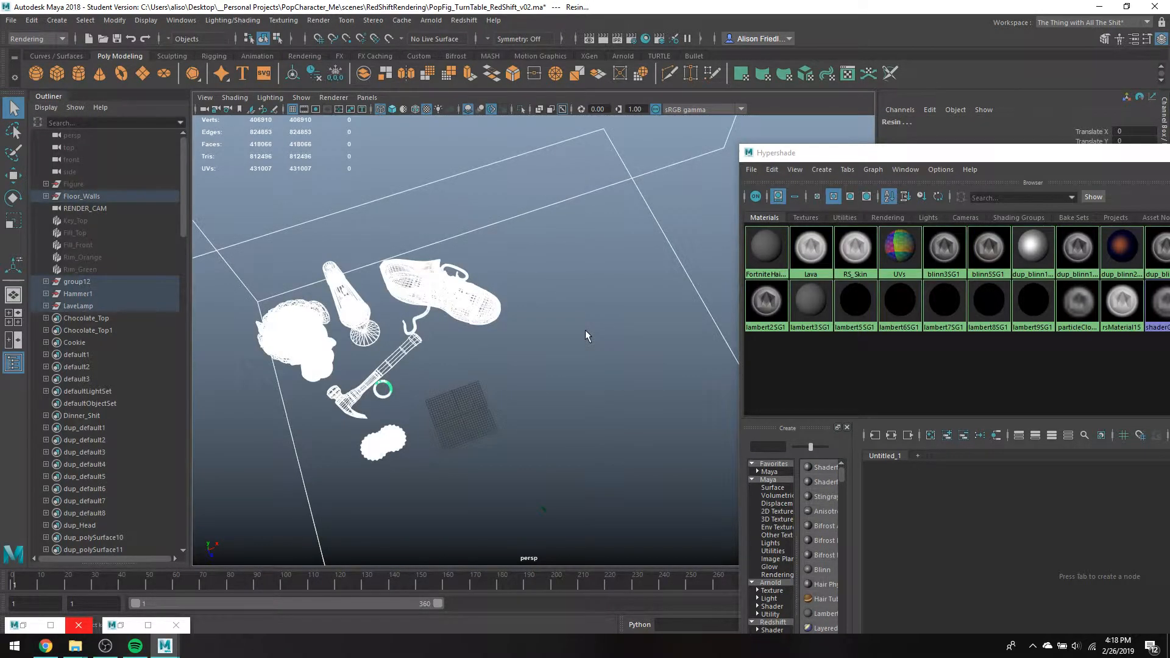
{"action": "key", "text": "5"}
{"action": "mouse_move", "coordinate": [586, 330]}
{"action": "left_mouse_down", "text": "alt"}
{"action": "mouse_move", "coordinate": [545, 303]}
{"action": "mouse_move", "coordinate": [378, 268]}
{"action": "left_mouse_up", "text": "alt"}
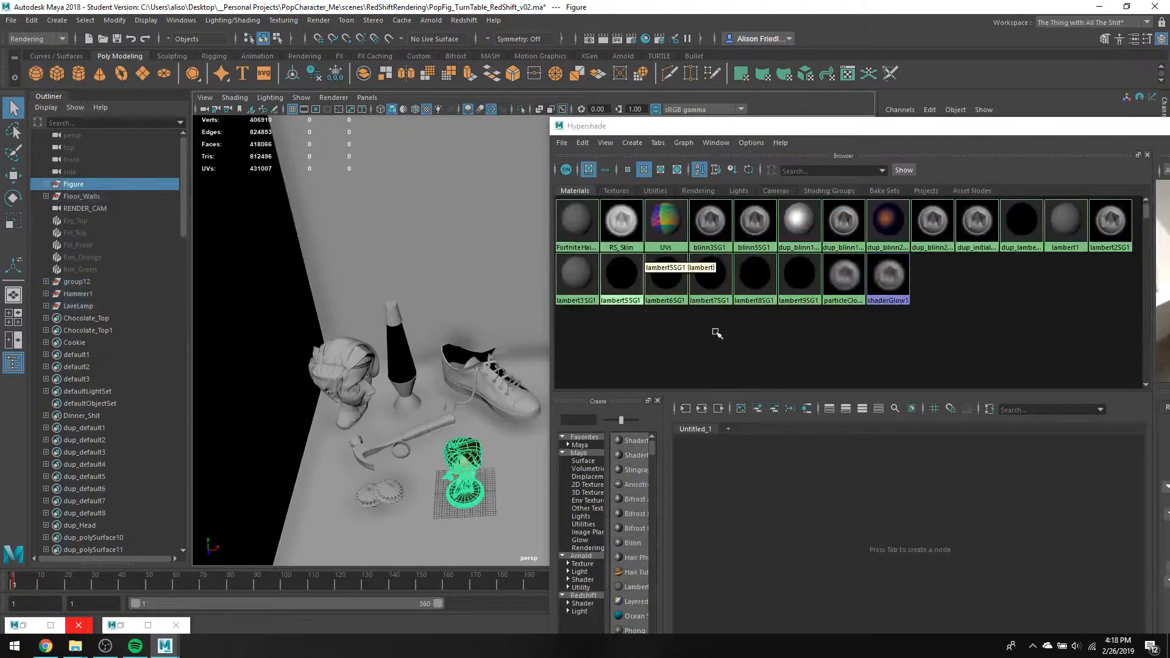
- Collapse the group12 hierarchy and expand the Hair_UVs group under Figure to inspect its contents in the Outliner
{"action": "left_click", "coordinate": [717, 333]}
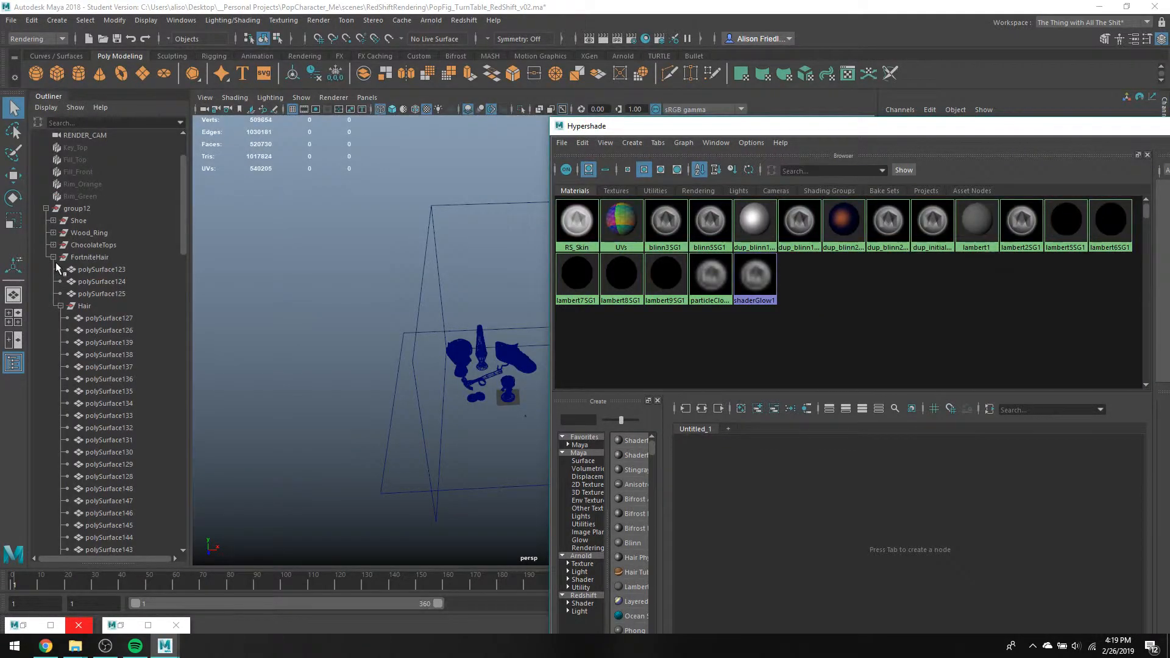
{"action": "left_click", "coordinate": [46, 208]}
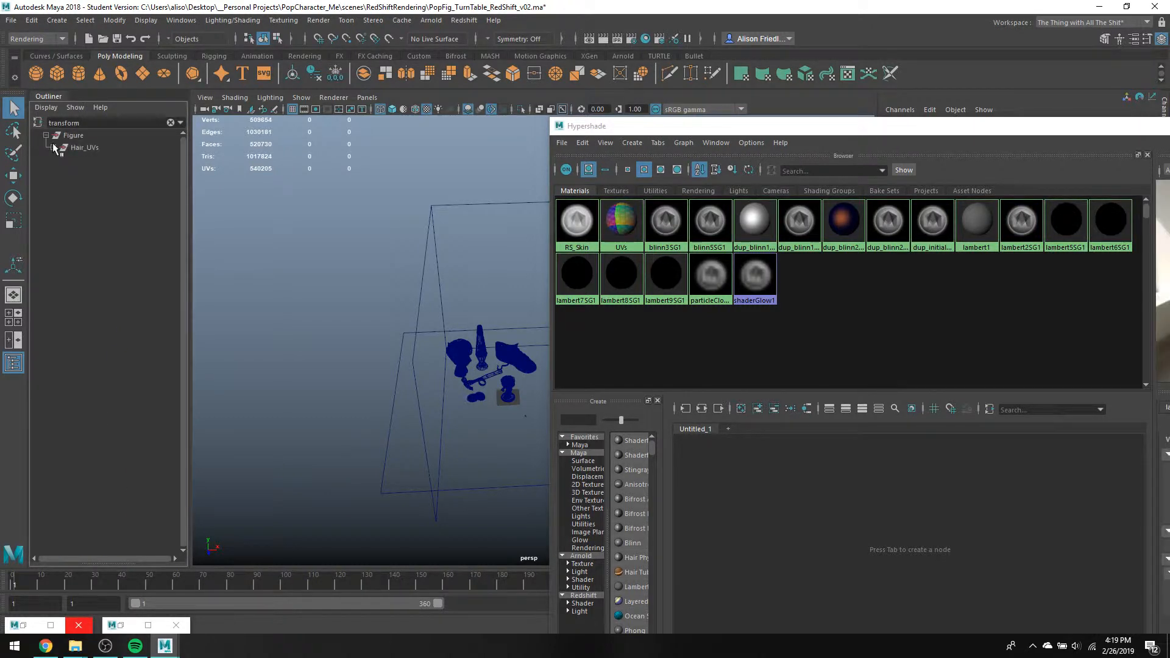
{"action": "left_click", "coordinate": [54, 147]}
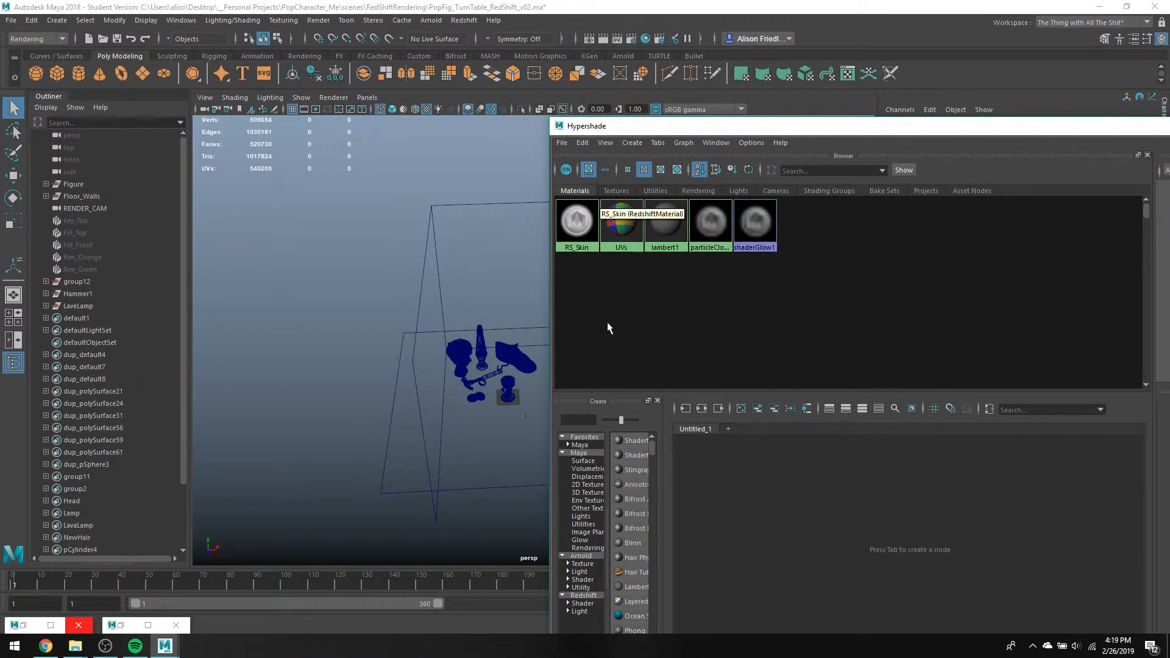
- Select the objects that use the RS_Skin material, frame them in the viewport and display them with textured shading
{"action": "right_click", "coordinate": [584, 216]}
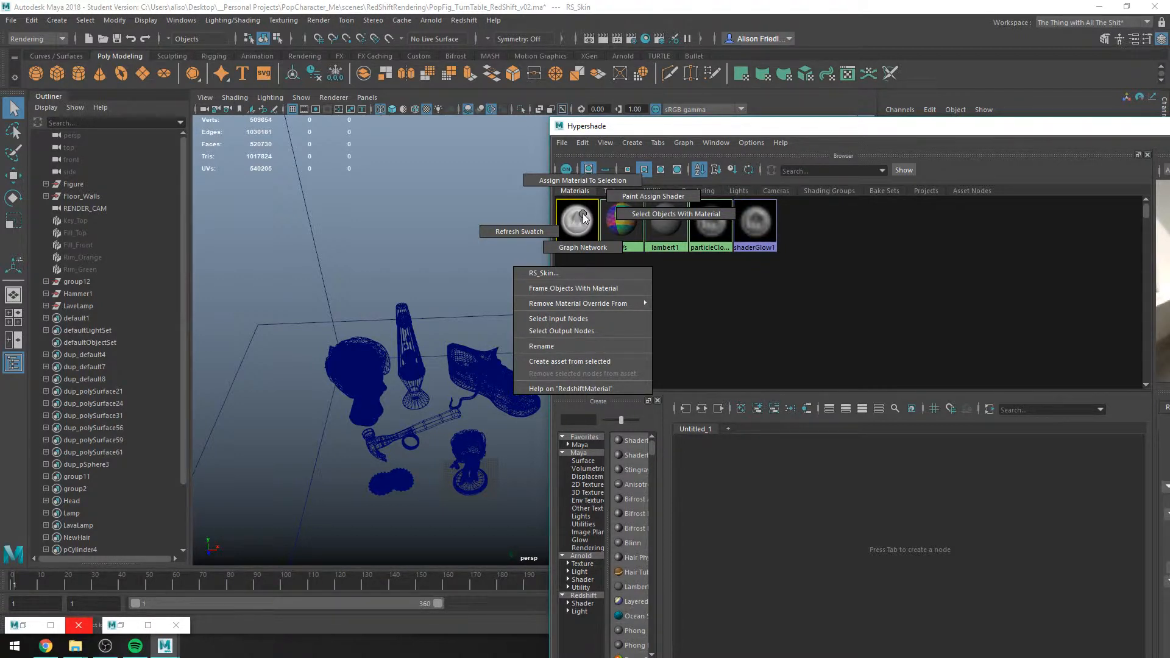
{"action": "left_click", "coordinate": [583, 217]}
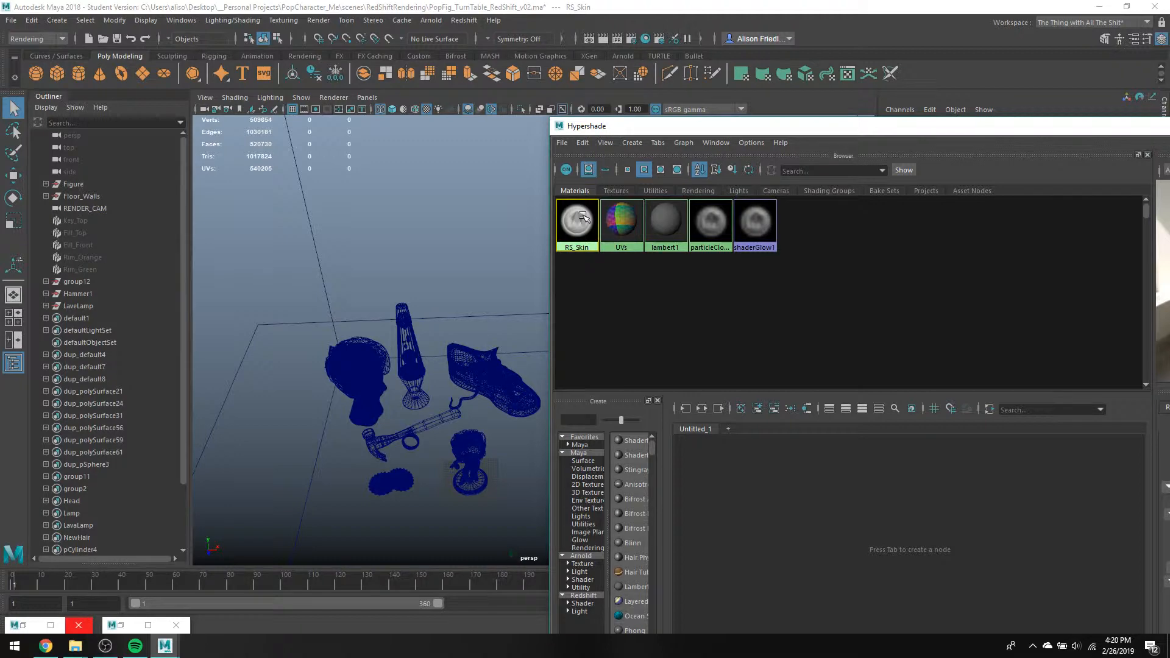
{"action": "right_click_drag", "start_coordinate": [583, 216], "coordinate": [632, 211]}
{"action": "key", "text": "f"}
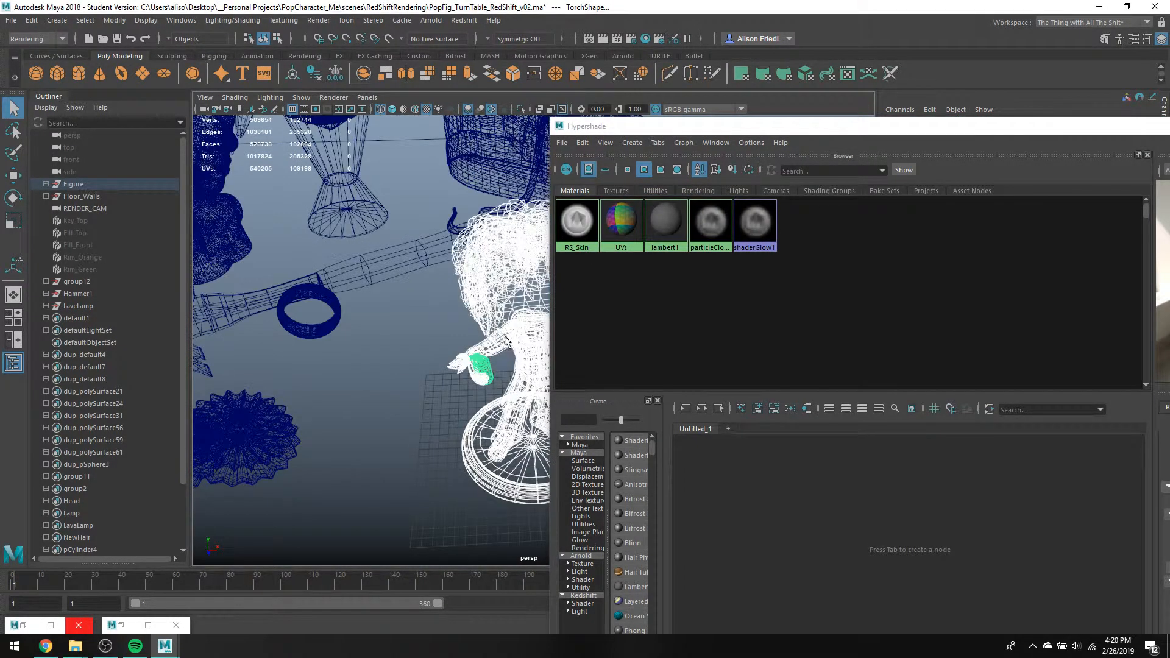
{"action": "middle_click_drag", "start_coordinate": [488, 337], "coordinate": [399, 339], "text": "alt"}
{"action": "key", "text": "5"}
{"action": "left_click_drag", "start_coordinate": [473, 350], "coordinate": [484, 334], "text": "alt"}
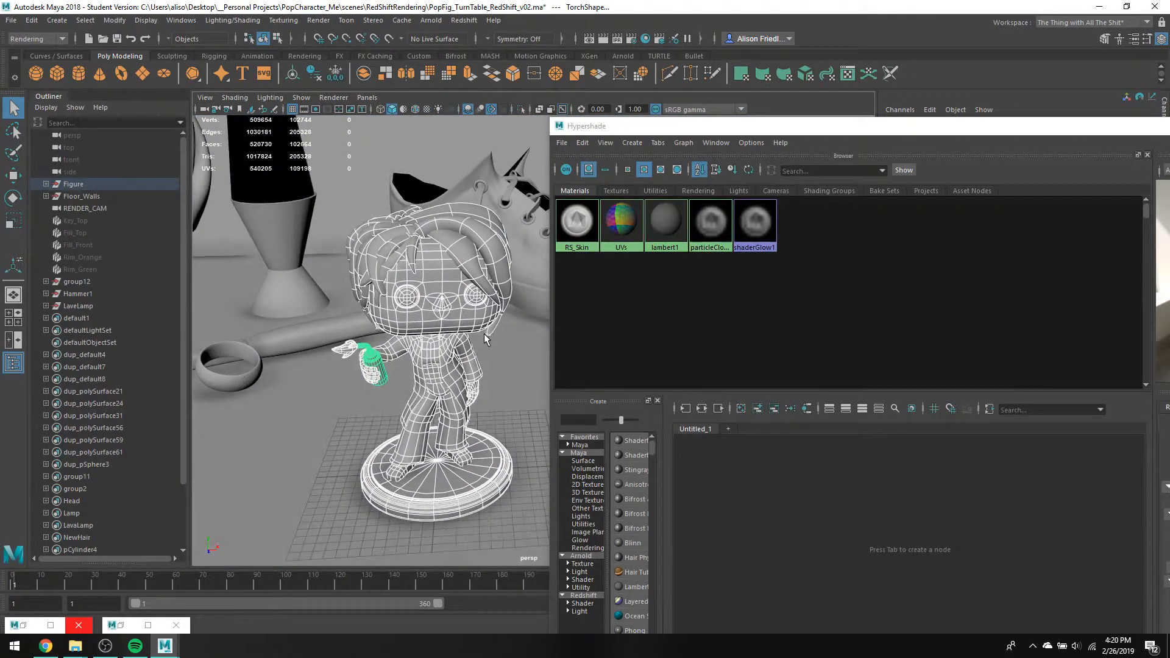
{"action": "key", "text": "6"}
{"action": "scroll", "coordinate": [488, 338], "scroll_direction": "down", "scroll_amount": 4}
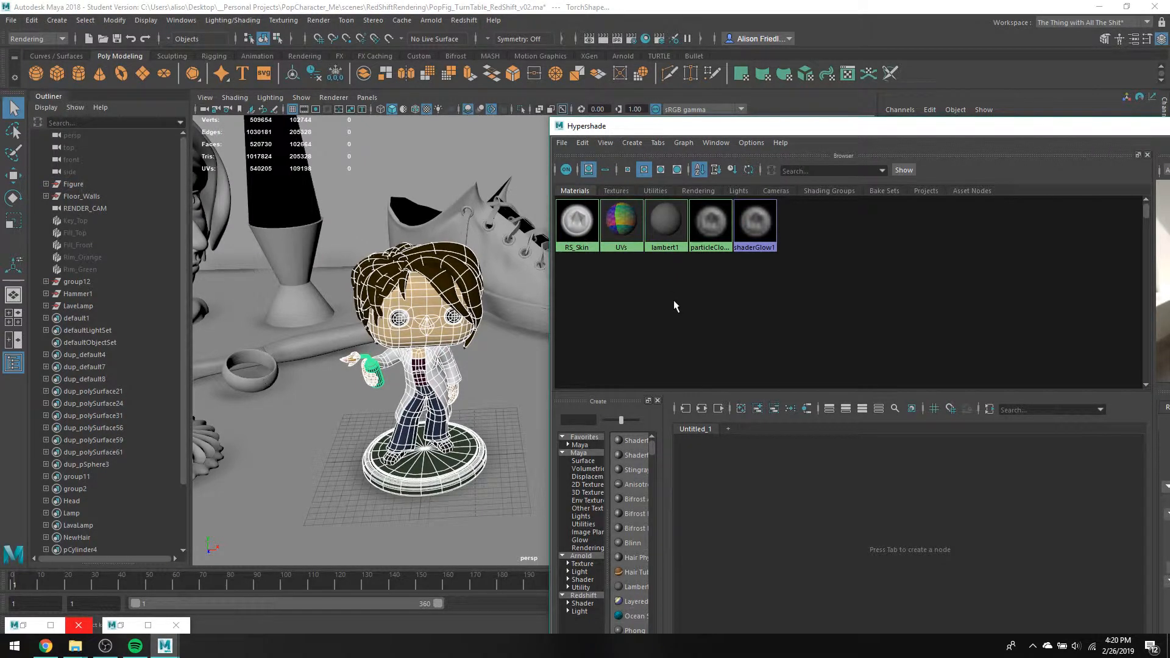
- Select all the objects that use the lambert1 material to check which parts of the scene it covers
{"action": "left_click", "coordinate": [665, 237]}
{"action": "right_click_drag", "start_coordinate": [664, 241], "coordinate": [739, 234]}
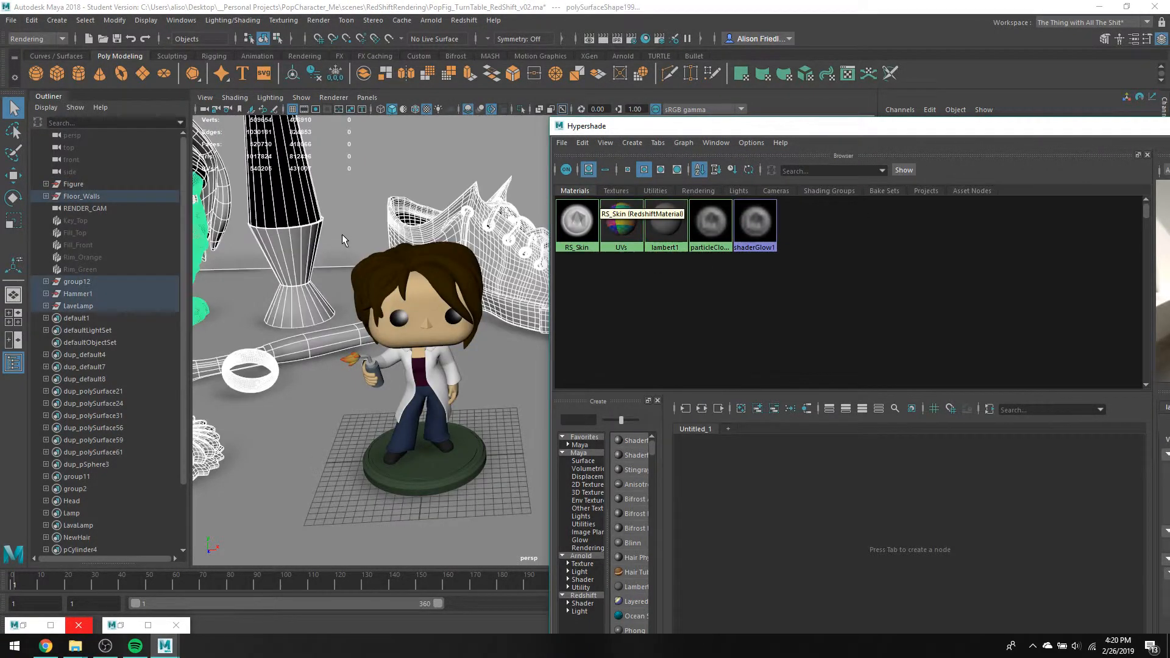
- Clear the lambert1 selection by selecting the lava lamp's glass body, and minimize the Hypershade to view the whole scene
{"action": "scroll", "coordinate": [342, 234], "scroll_direction": "down", "scroll_amount": 6}
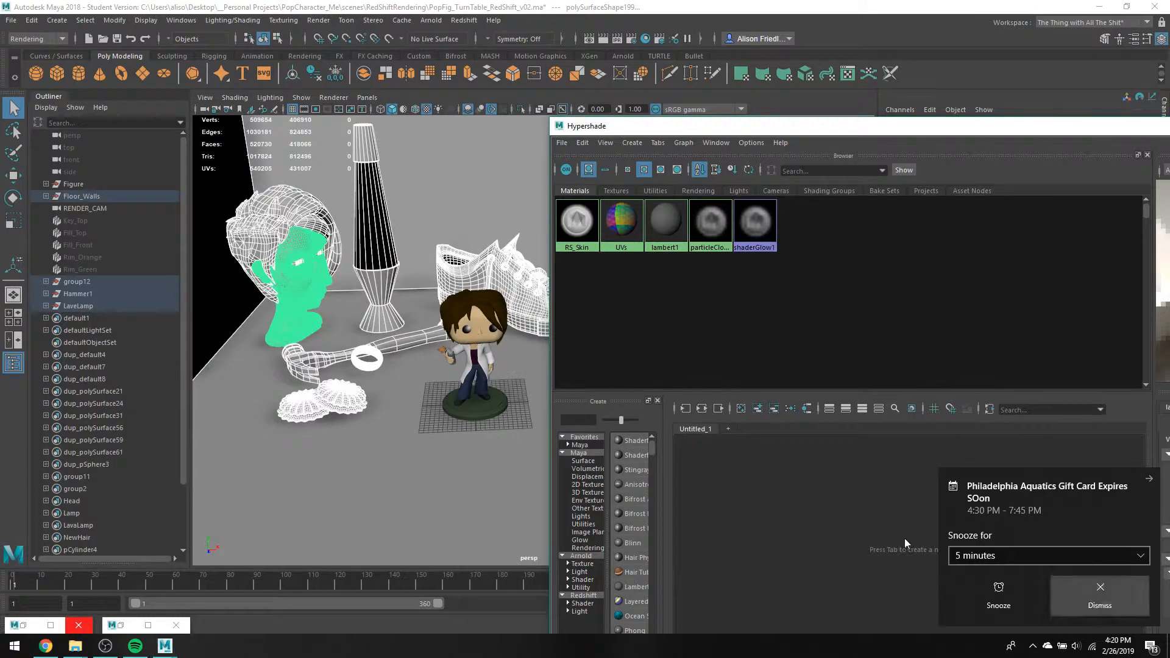
{"action": "left_click", "coordinate": [1100, 596]}
{"action": "left_click", "coordinate": [427, 262]}
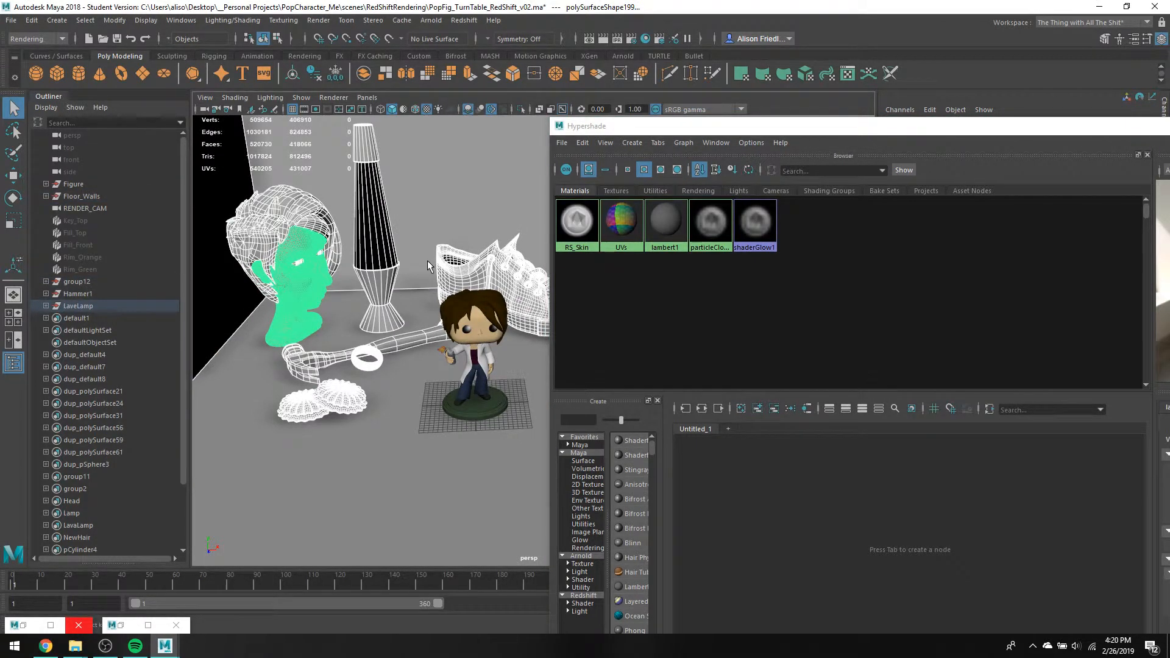
{"action": "left_click_drag", "start_coordinate": [1106, 132], "coordinate": [719, 114]}
{"action": "left_click", "coordinate": [976, 108]}
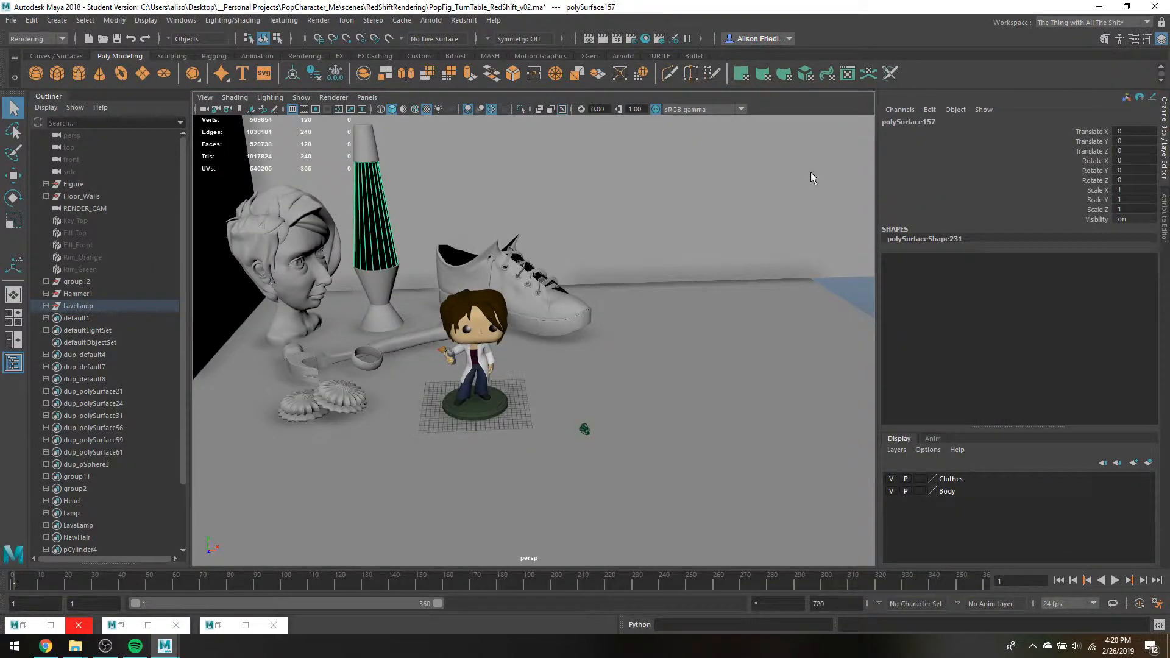
- Restore the Hypershade, list the scene's textures and show the attributes of file8 to check its image file
{"action": "left_click", "coordinate": [216, 626]}
{"action": "left_click_drag", "start_coordinate": [401, 110], "coordinate": [427, 38]}
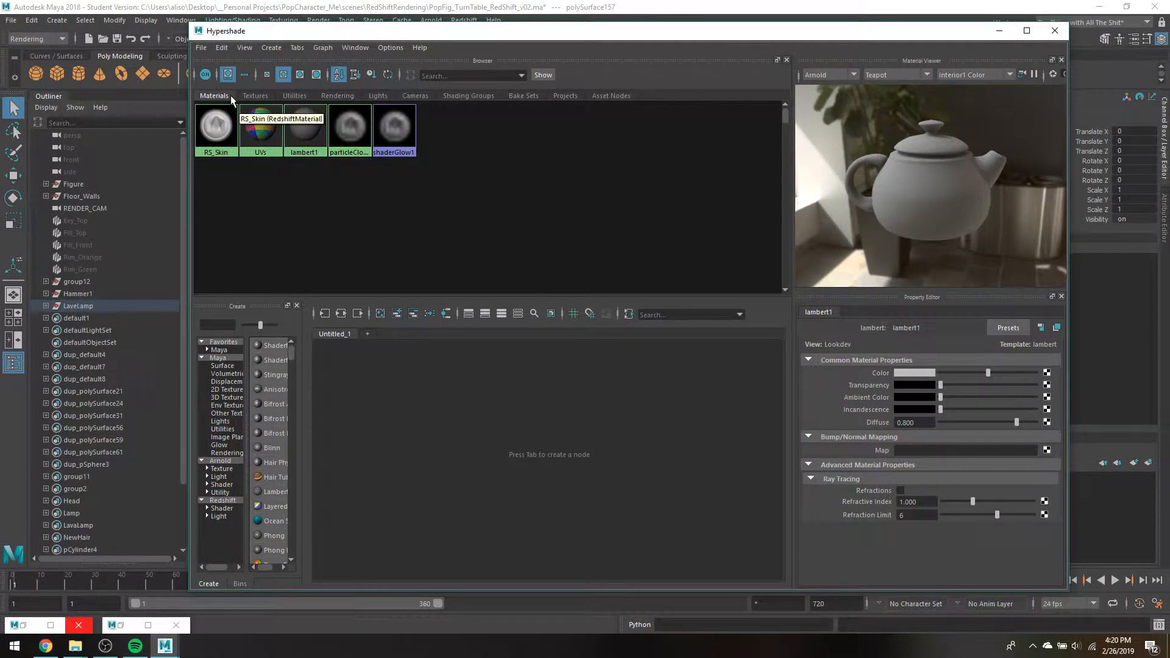
{"action": "left_click", "coordinate": [255, 95]}
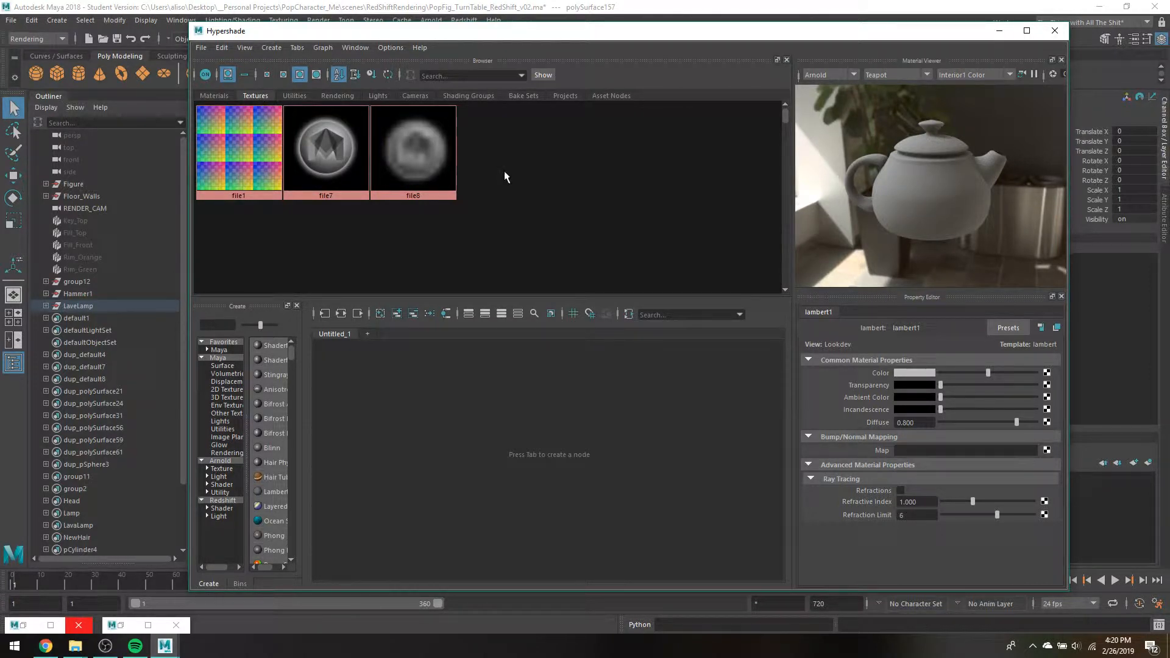
{"action": "left_click", "coordinate": [420, 180]}
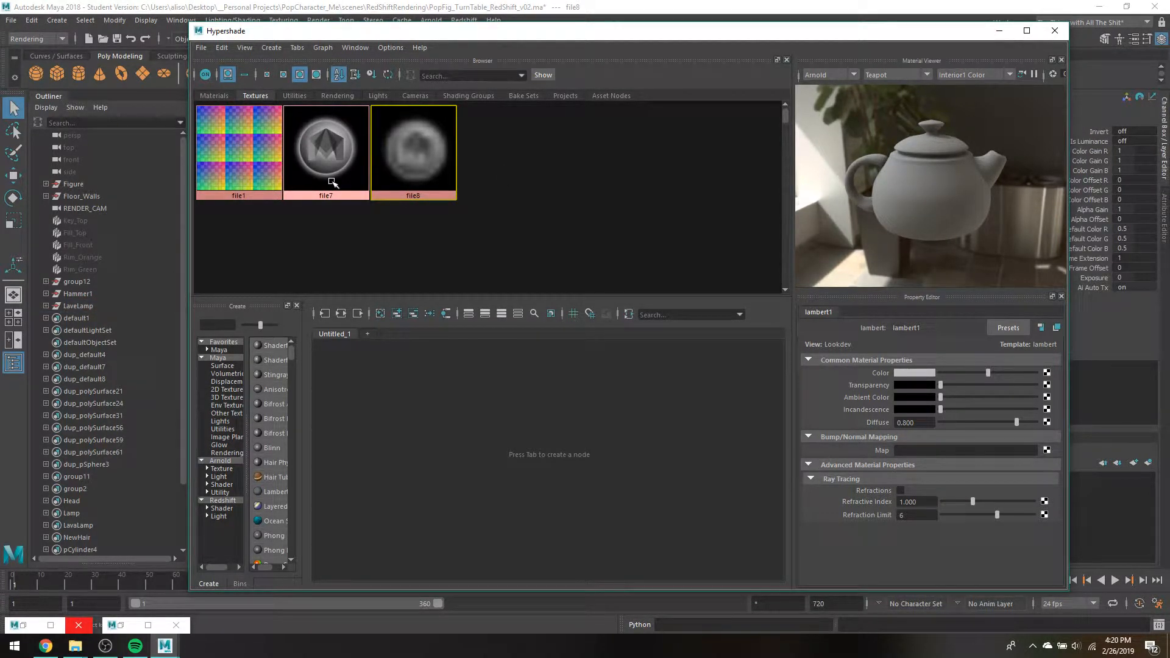
{"action": "double_click", "coordinate": [401, 178]}
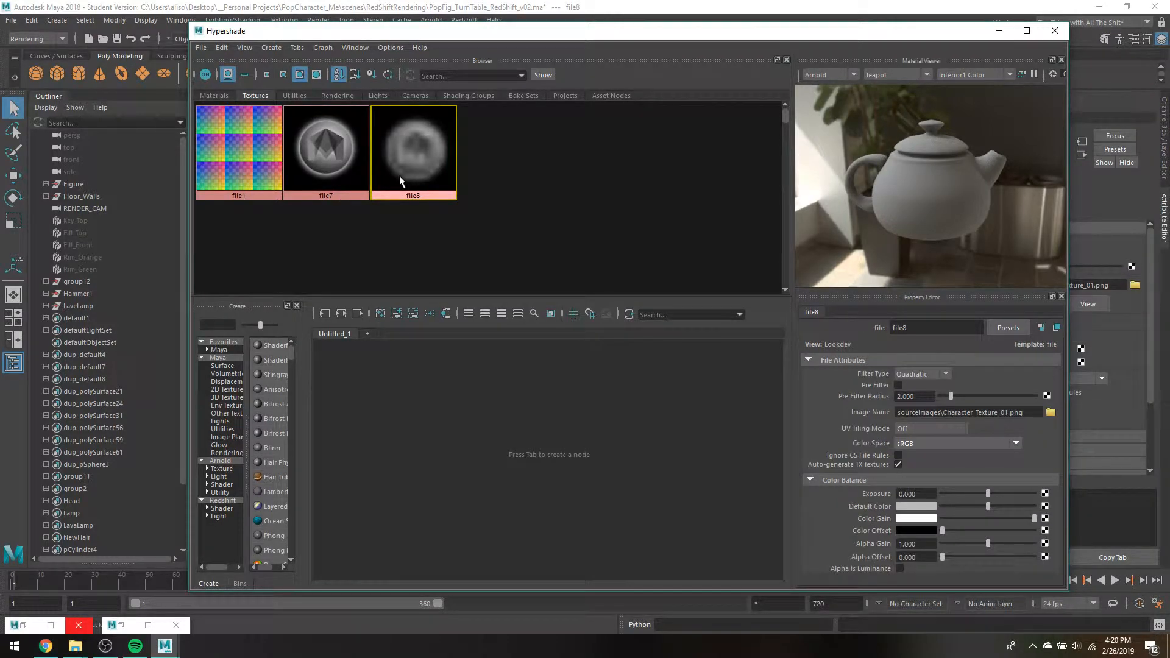
- Move and resize the Hypershade window so that all textures and the figure in the viewport are visible together
{"action": "left_click_drag", "start_coordinate": [431, 37], "coordinate": [384, 69]}
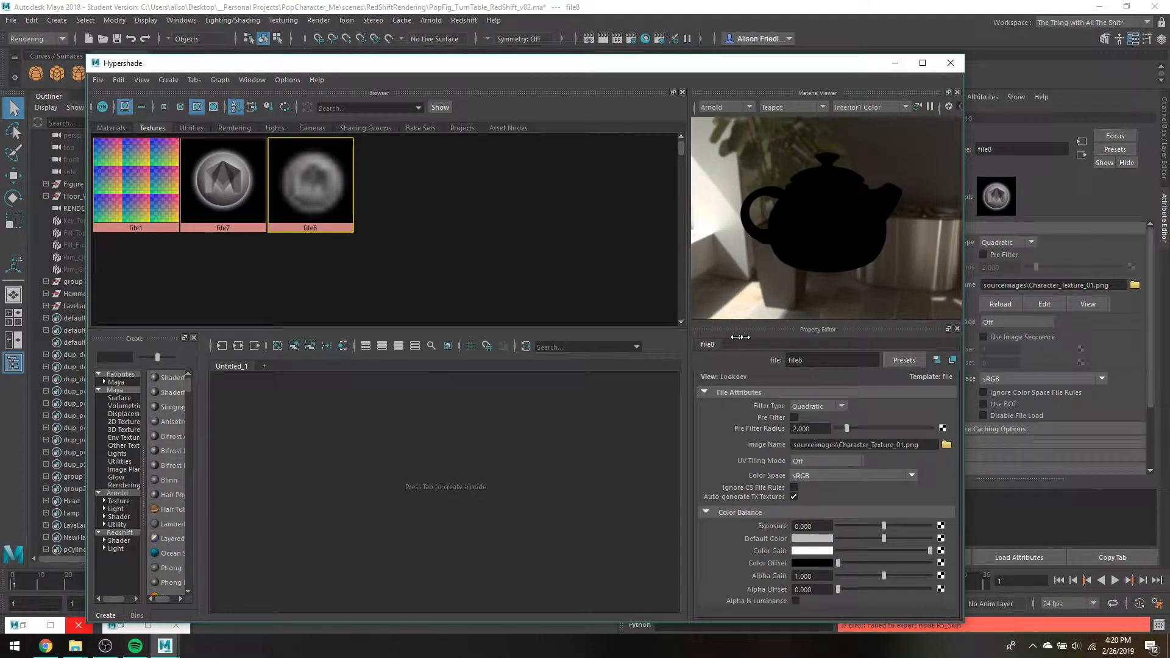
{"action": "left_click_drag", "start_coordinate": [740, 337], "coordinate": [619, 339]}
{"action": "left_click", "coordinate": [790, 363]}
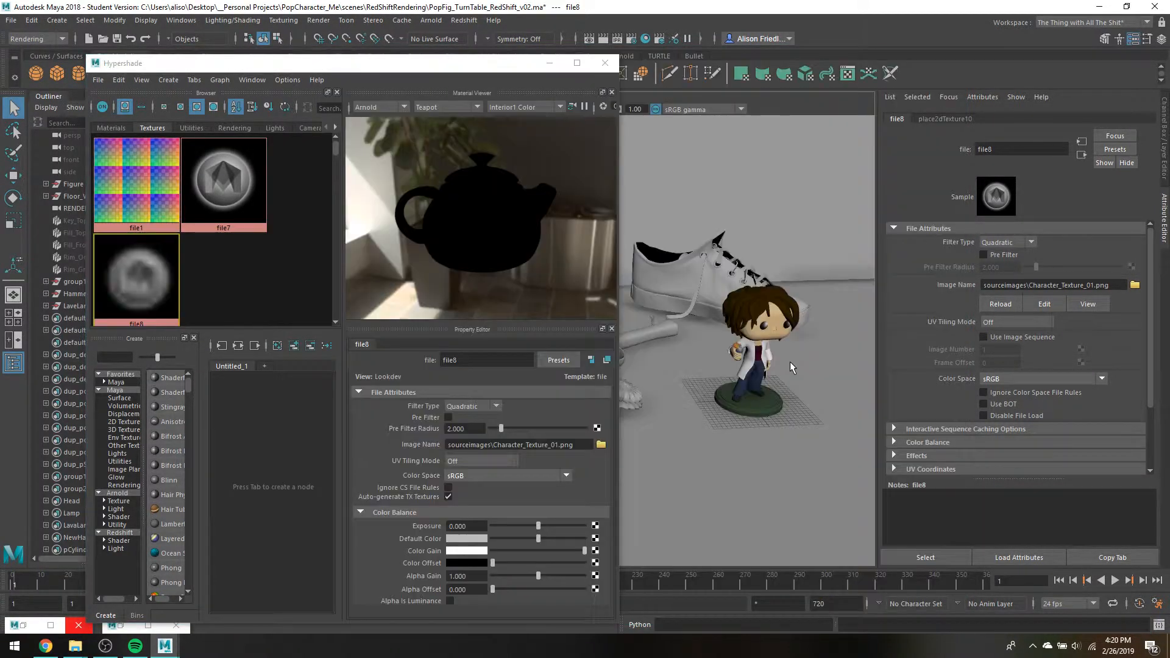
{"action": "left_click_drag", "start_coordinate": [790, 361], "coordinate": [787, 338], "text": "alt"}
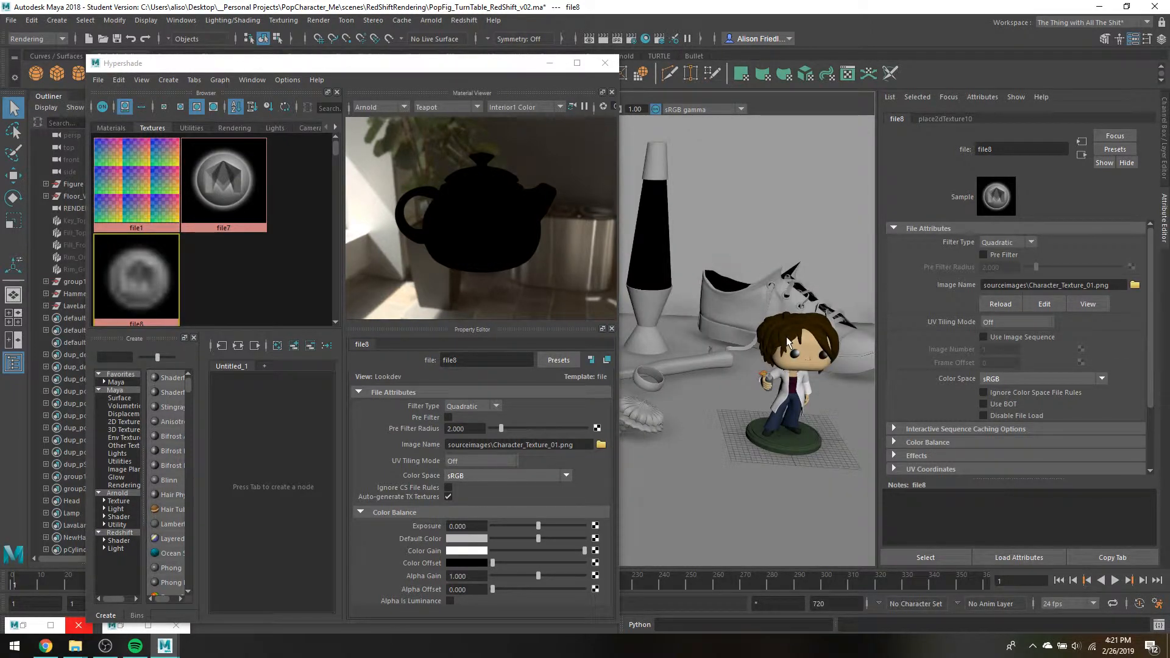
{"action": "left_click_drag", "start_coordinate": [620, 344], "coordinate": [741, 345]}
- Show the RS_Skin attributes from one of the figure's hair pieces and connect the file1 UV checker texture to the diffuse color
{"action": "left_click", "coordinate": [825, 349]}
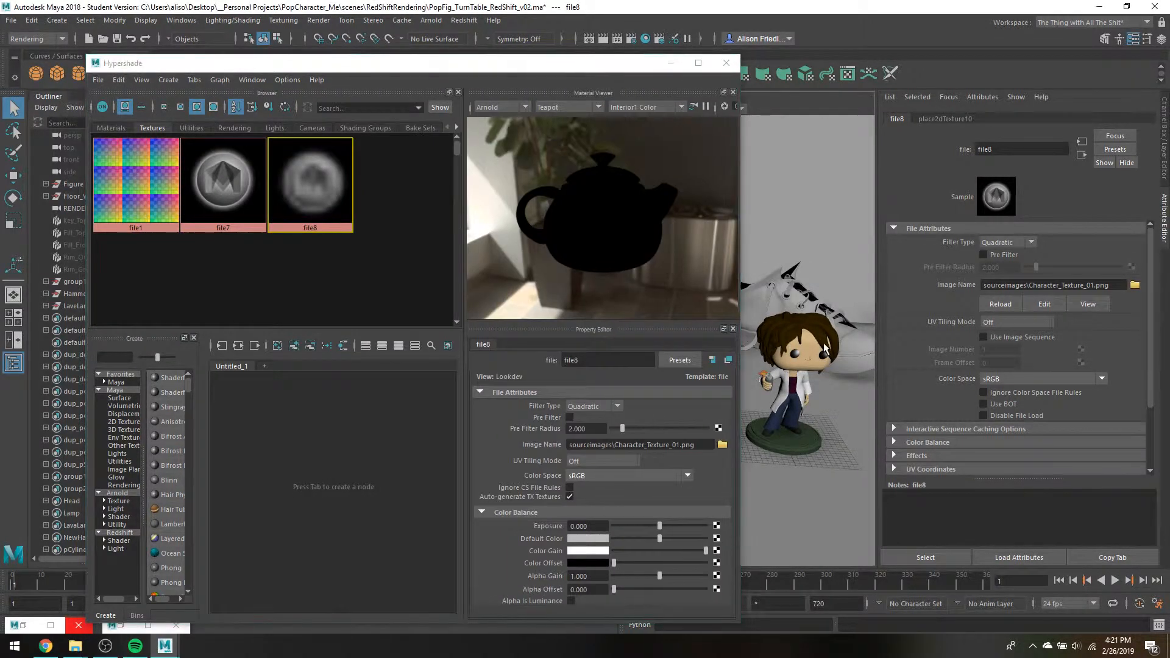
{"action": "left_click", "coordinate": [1034, 119]}
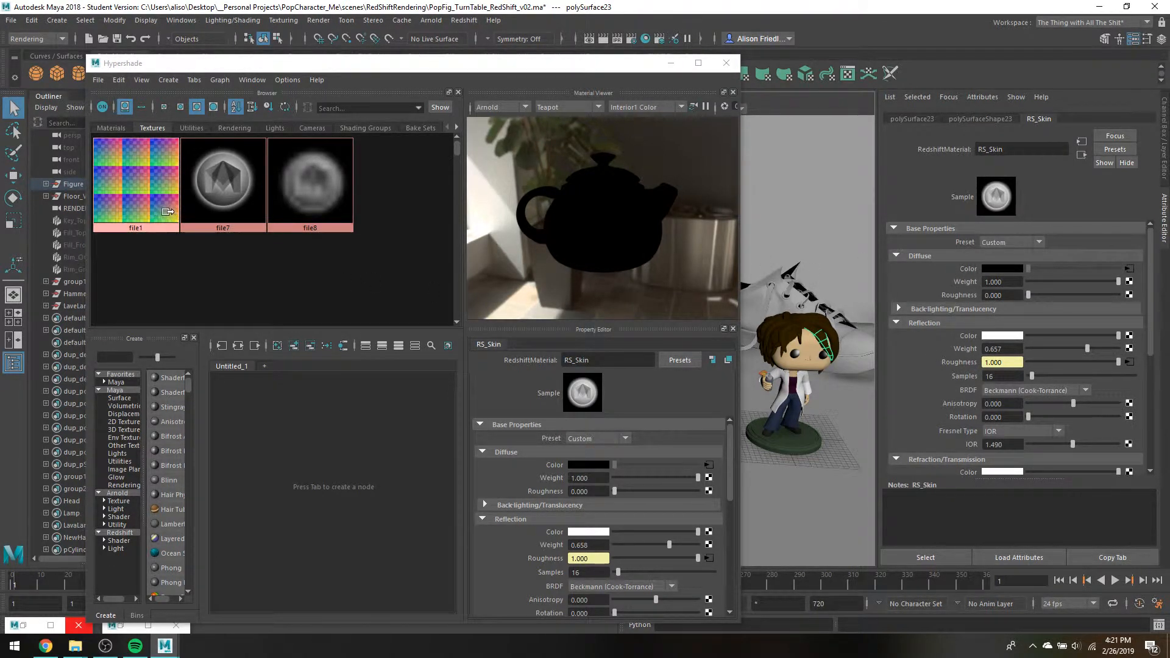
{"action": "middle_click_drag", "start_coordinate": [166, 212], "coordinate": [964, 267]}
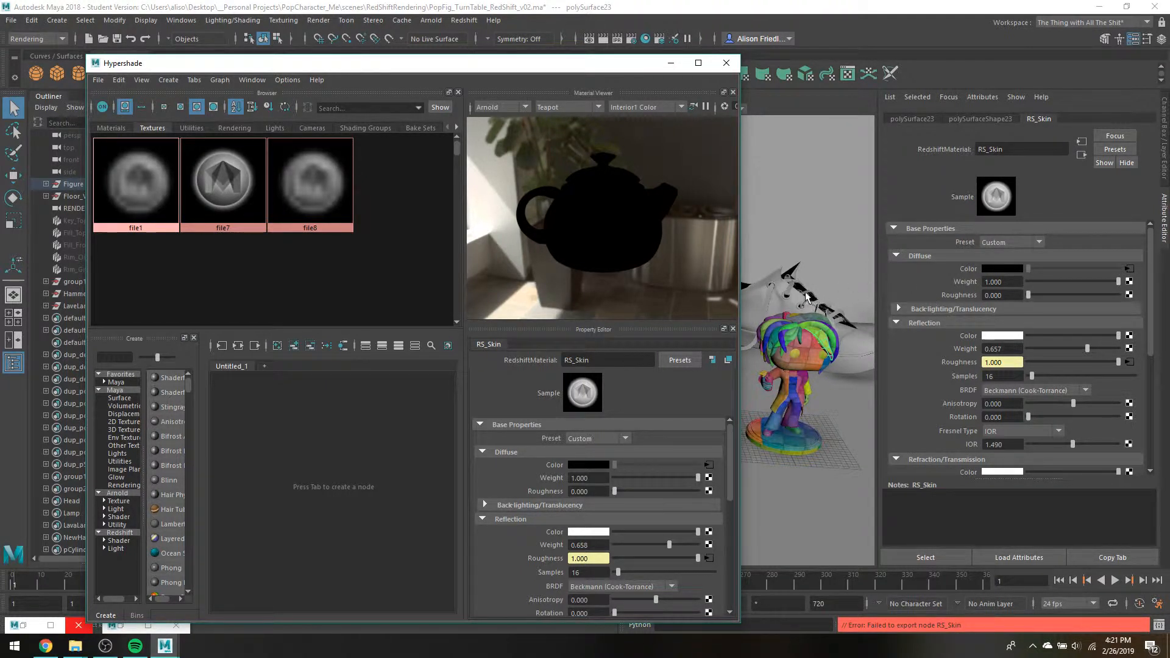
{"action": "left_click_drag", "start_coordinate": [807, 297], "coordinate": [825, 335], "text": "alt"}
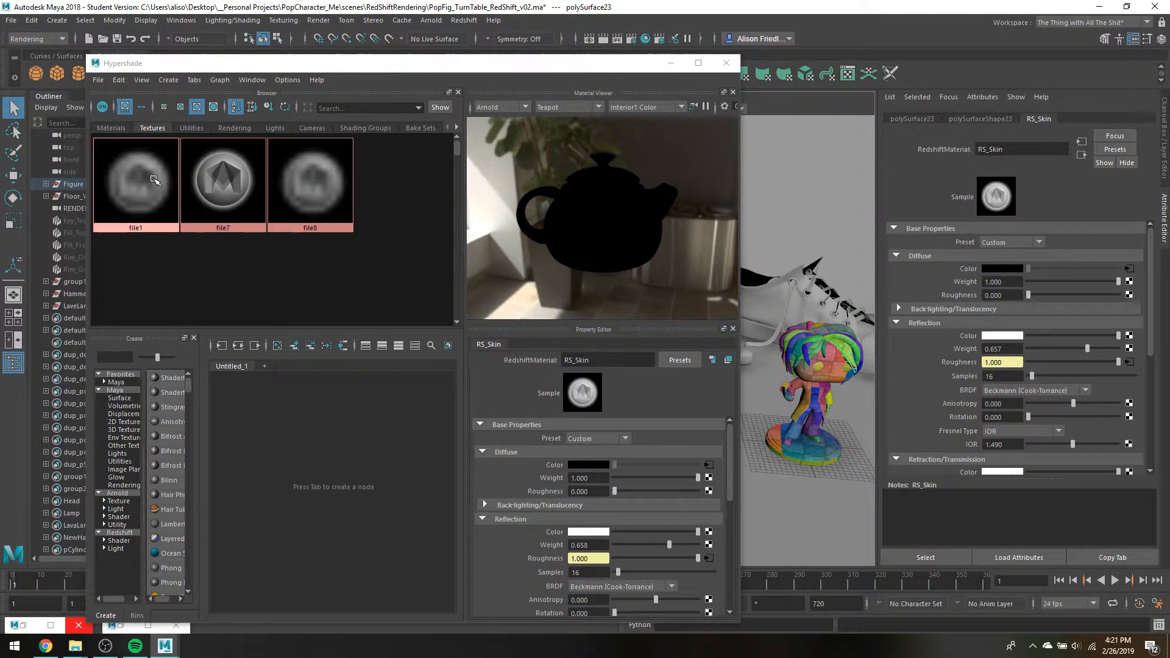
- Try connecting the file1 texture to RS_Skin's reflection roughness and weight, and undo both connections
{"action": "left_click_drag", "start_coordinate": [154, 180], "coordinate": [971, 364]}
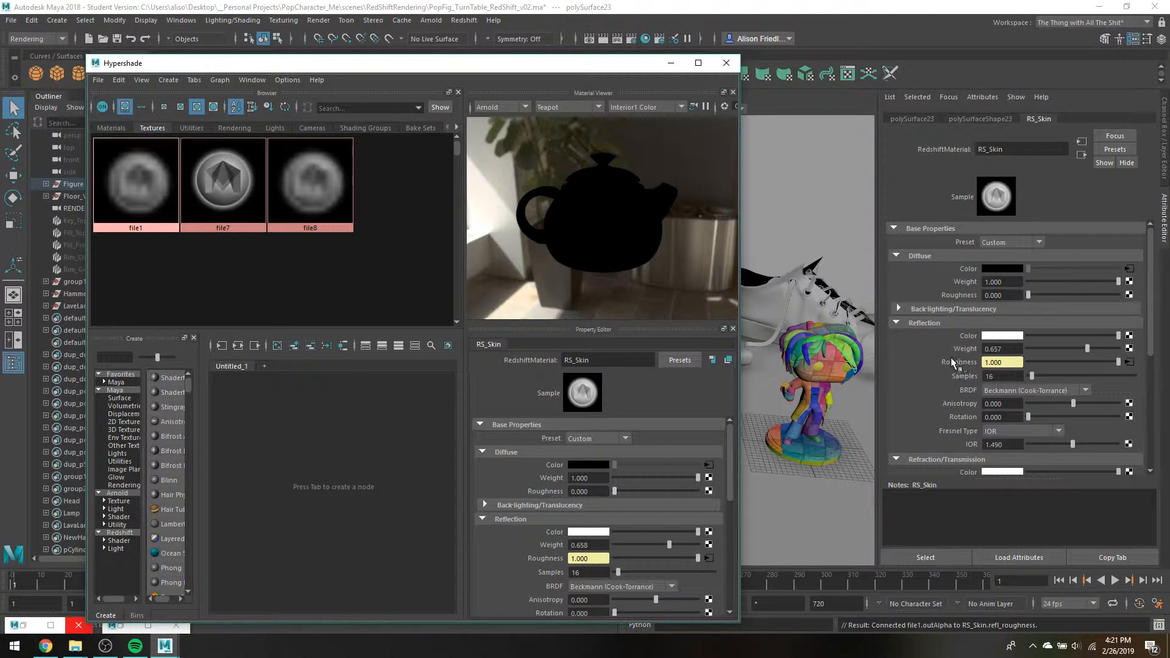
{"action": "left_click", "coordinate": [884, 350]}
{"action": "key", "text": "ctrl+z"}
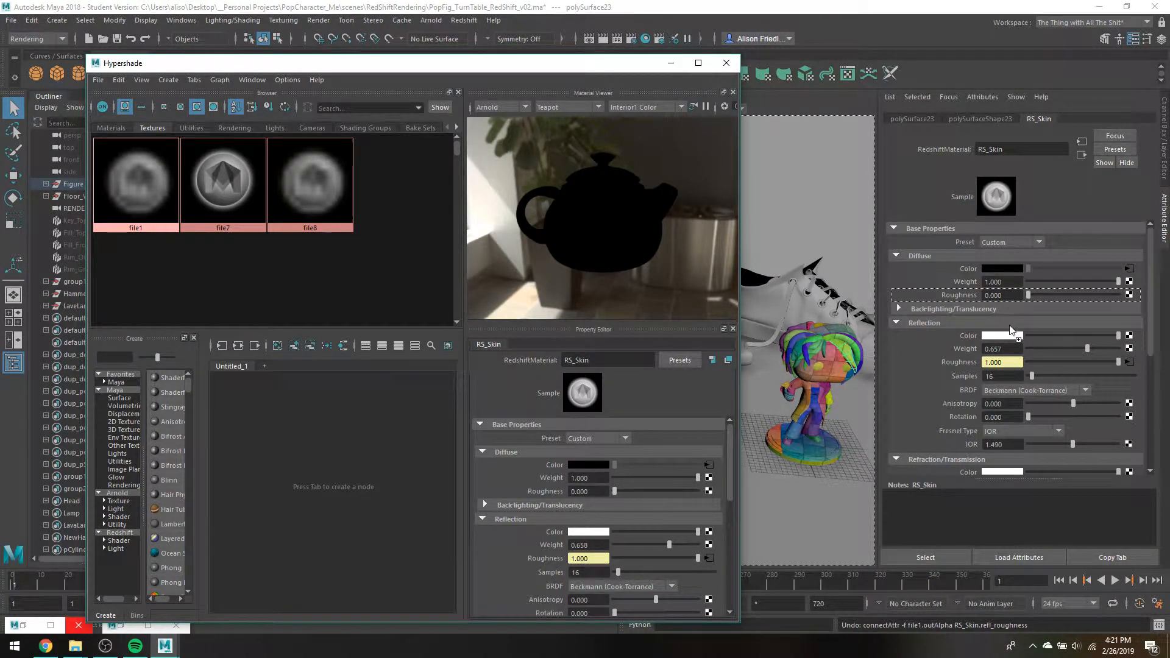
{"action": "key", "text": "ctrl+z"}
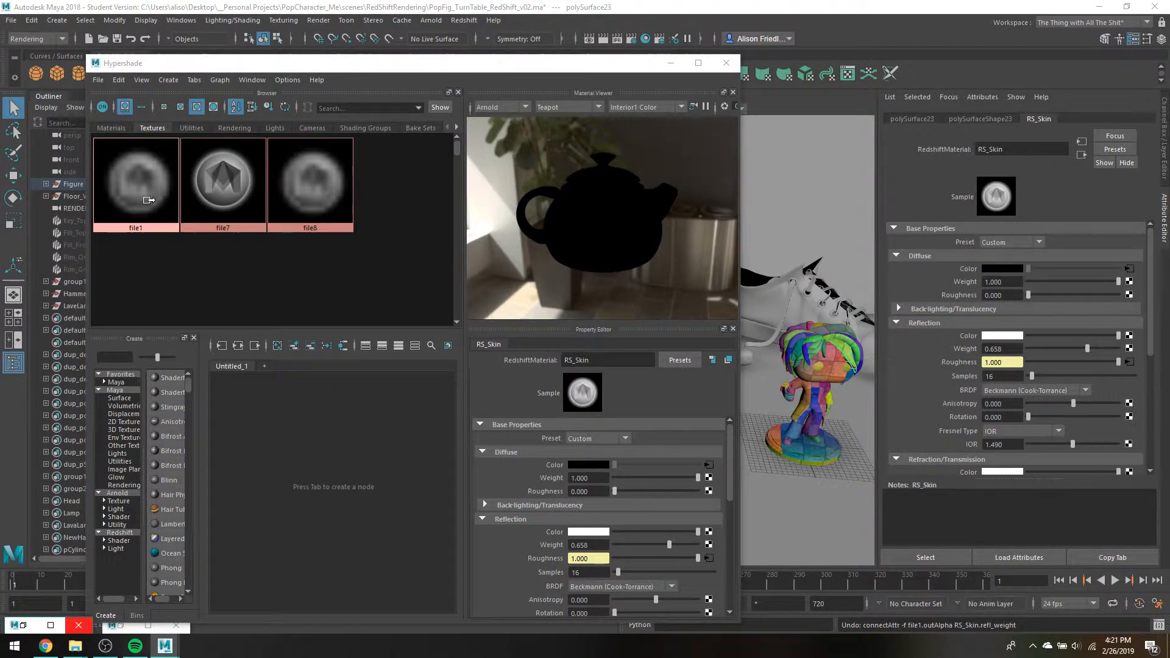
- Rename the file1 UV checker texture node as UVTex
{"action": "left_click", "coordinate": [150, 205]}
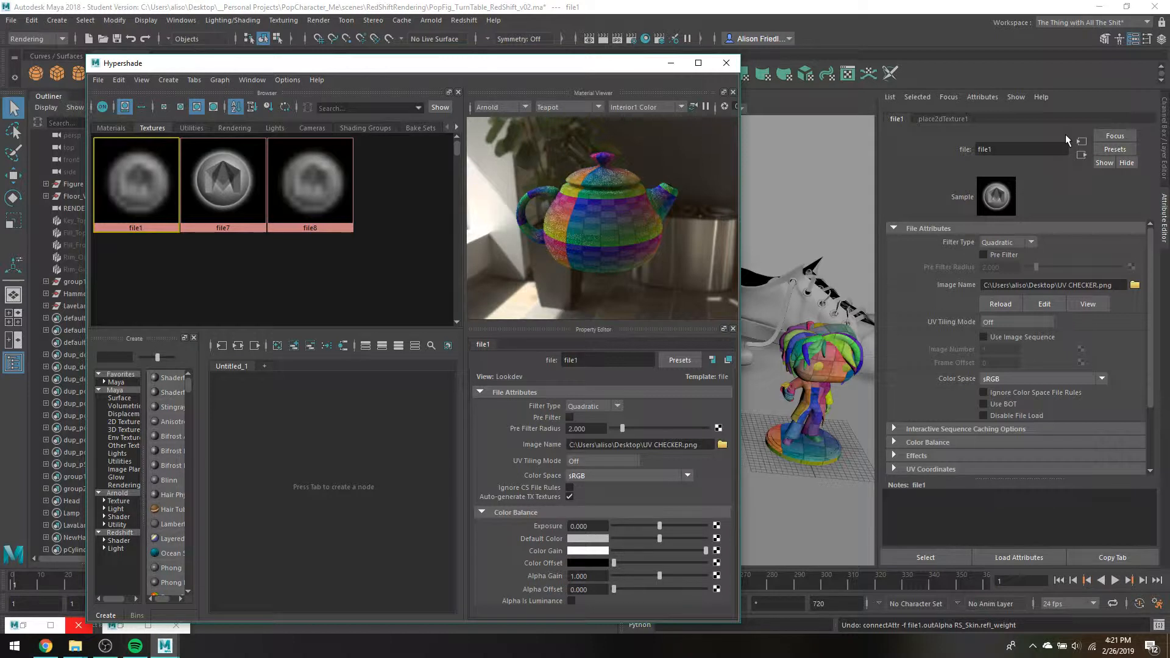
{"action": "double_click", "coordinate": [1011, 149]}
{"action": "type", "text": "UV"}
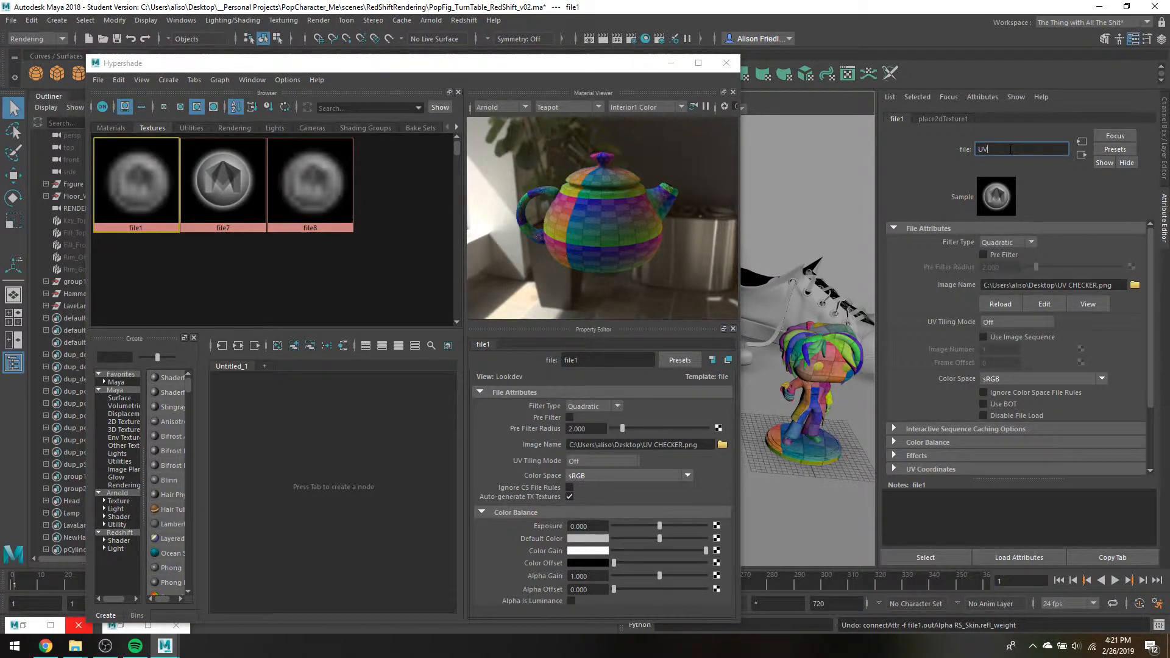
{"action": "type", "text": "Tex"}
{"action": "key", "text": "Return"}
- Connect the file8 texture to RS_Skin's diffuse color, and list the scene's materials in a wider Hypershade window
{"action": "left_click", "coordinate": [213, 202]}
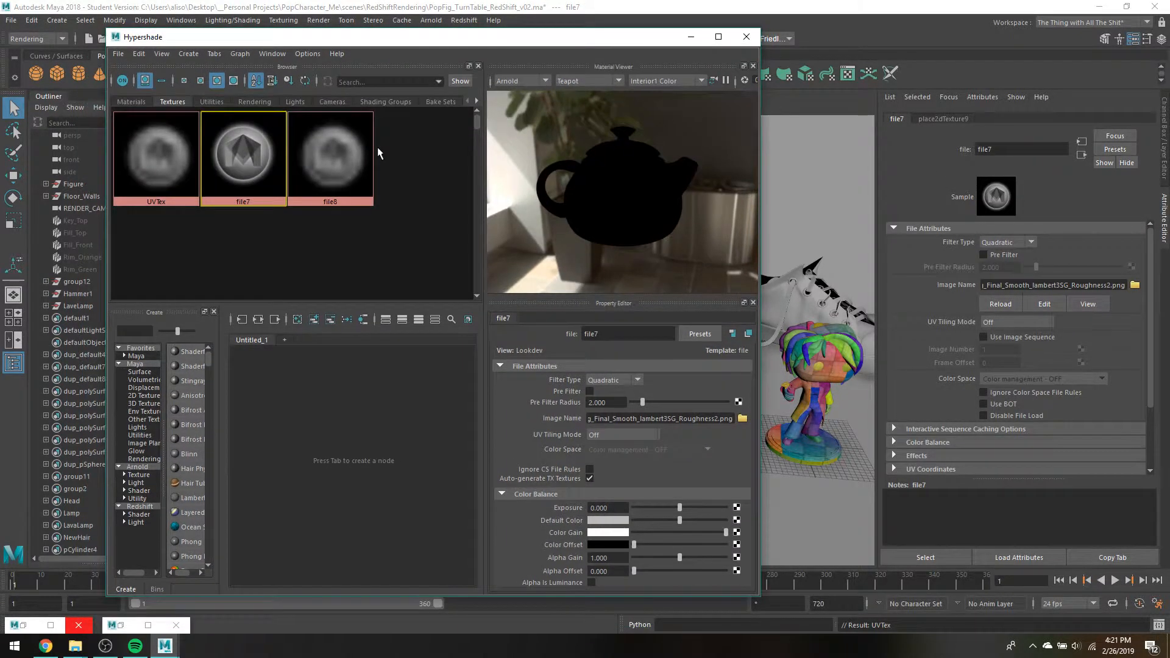
{"action": "left_click", "coordinate": [341, 157]}
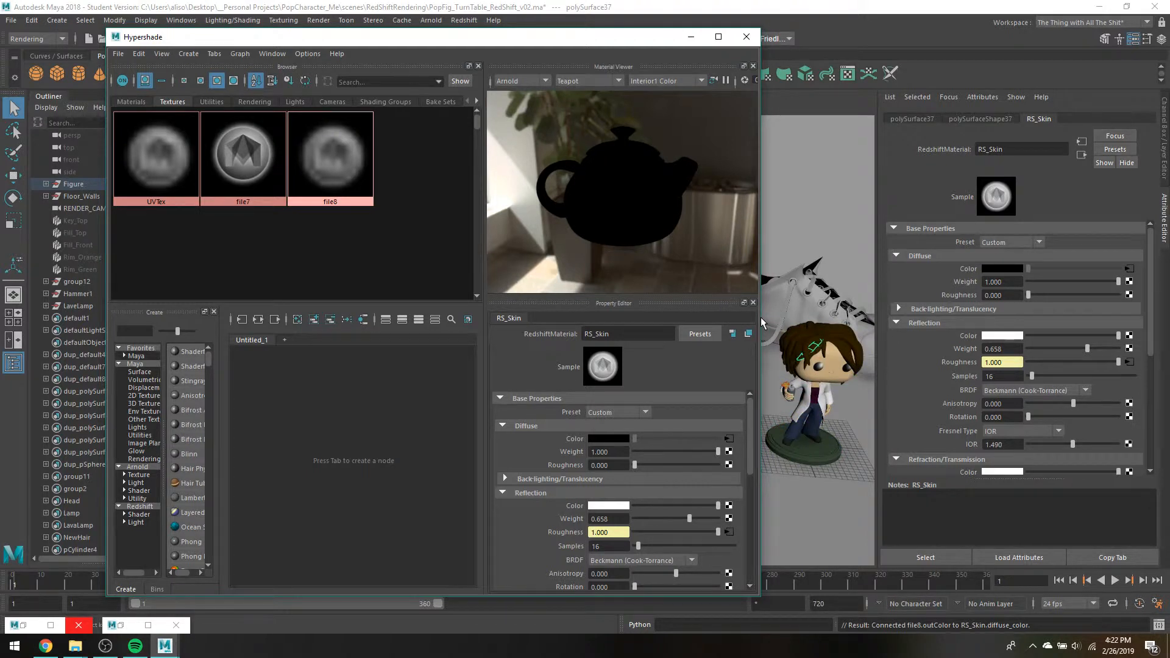
{"action": "left_click", "coordinate": [137, 103]}
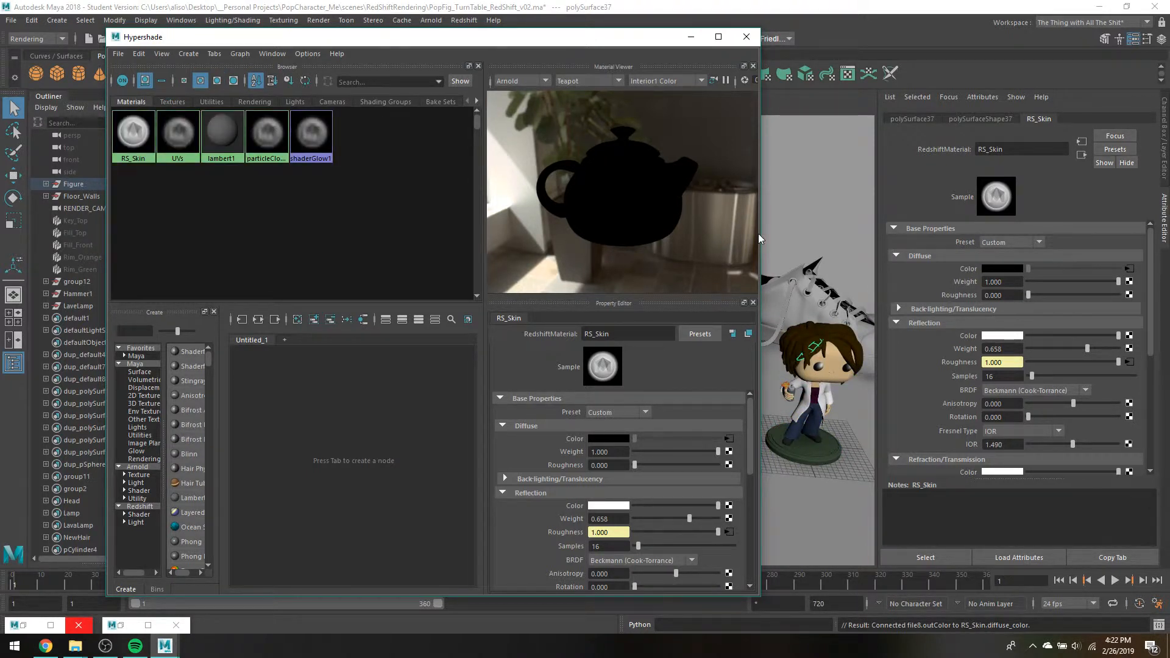
{"action": "left_click_drag", "start_coordinate": [759, 236], "coordinate": [990, 237]}
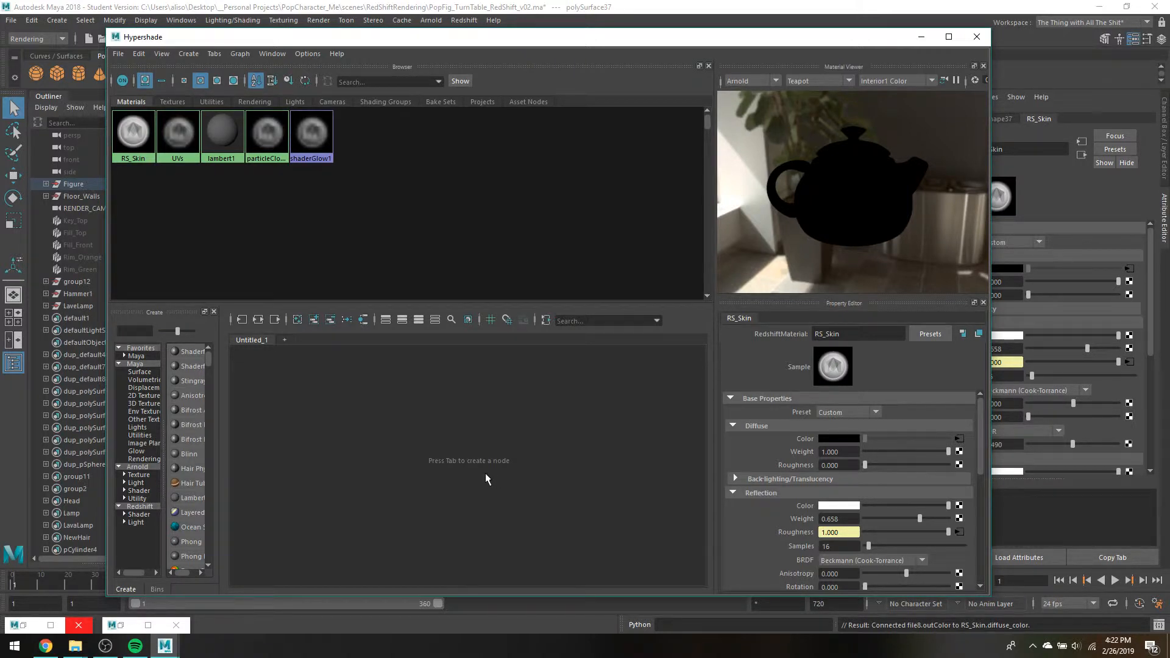
- Select all parts of the figure and assign them a new Arnold aiStandardSurface material
{"action": "left_click_drag", "start_coordinate": [661, 38], "coordinate": [409, 31]}
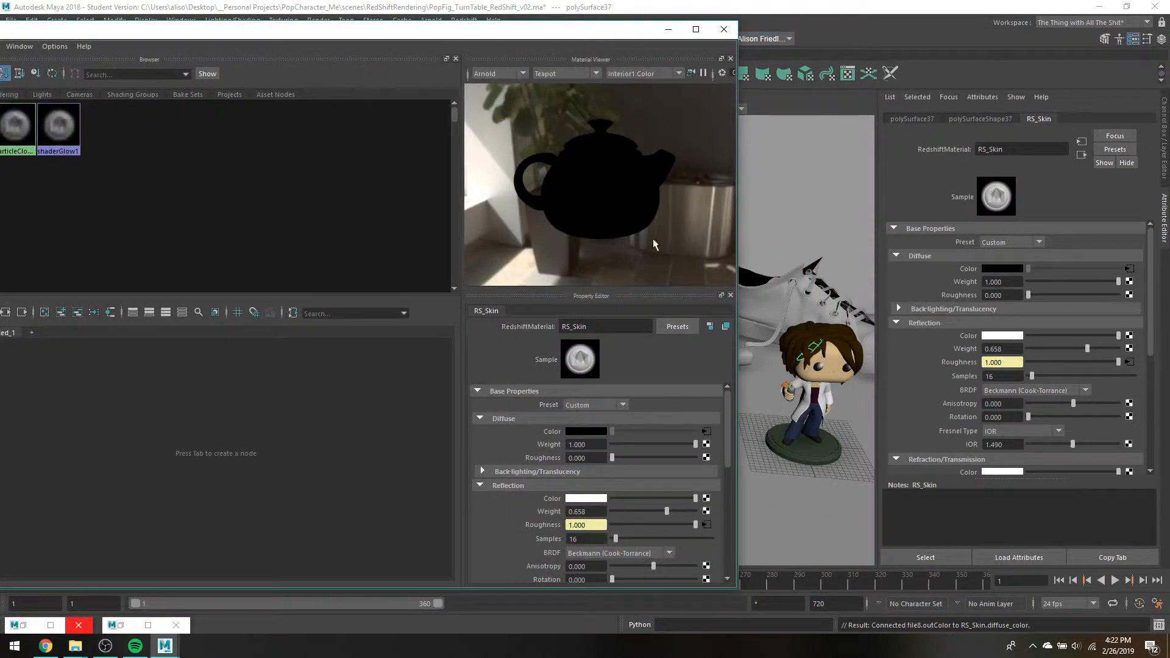
{"action": "left_click_drag", "start_coordinate": [773, 329], "coordinate": [803, 419], "text": "alt"}
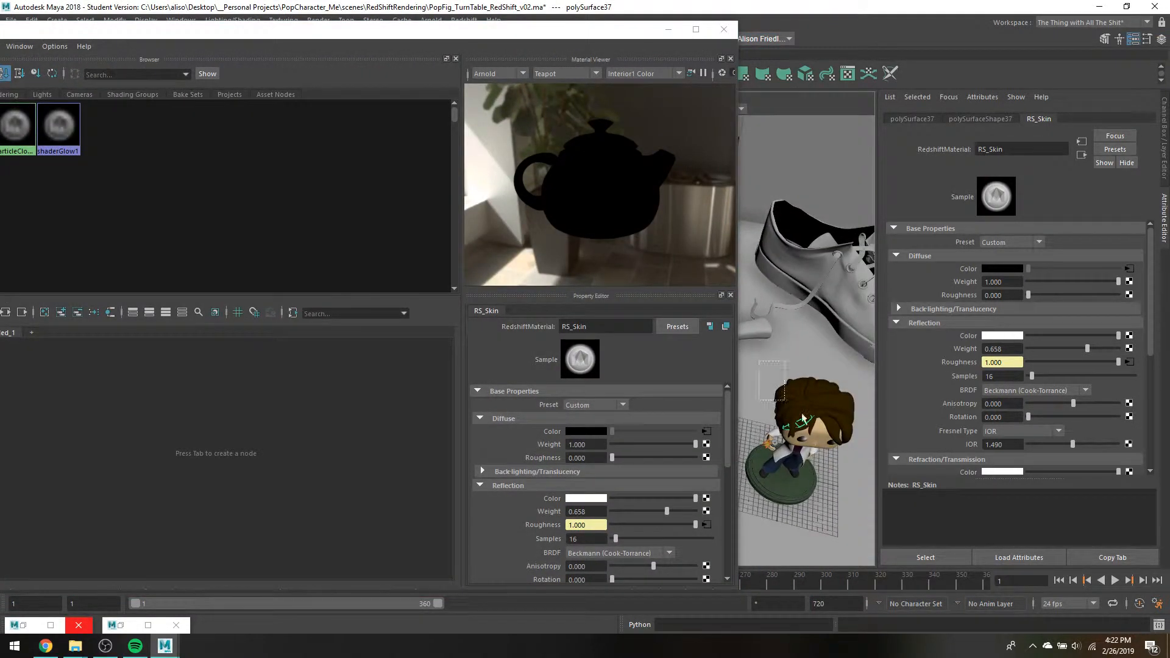
{"action": "left_click", "coordinate": [803, 419]}
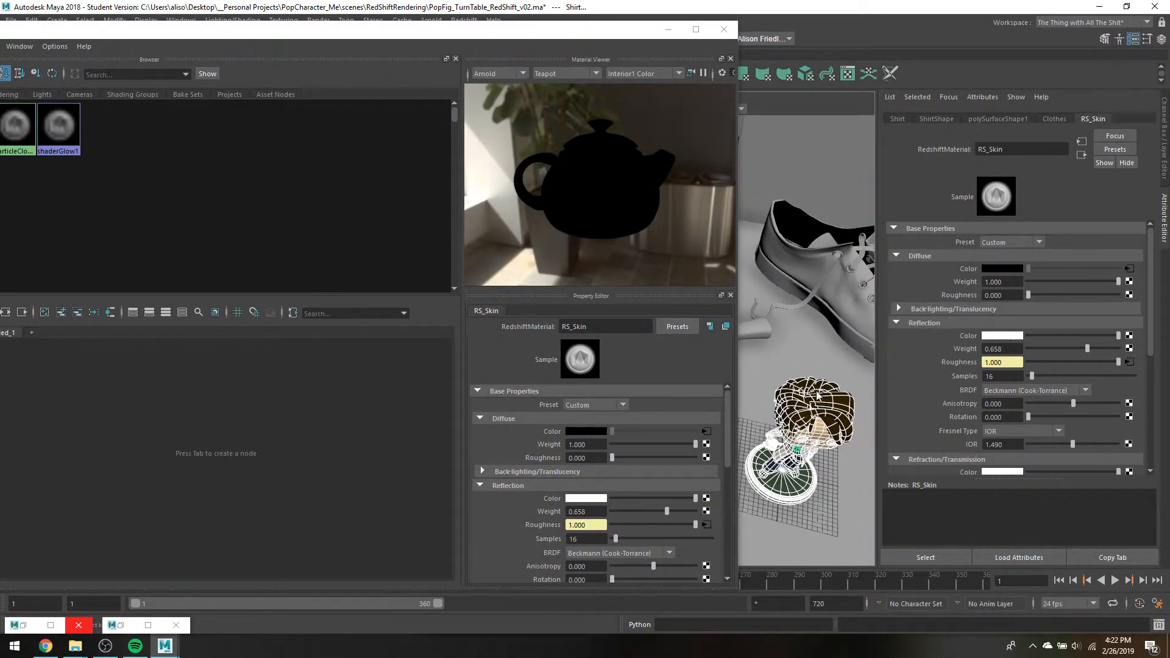
{"action": "right_click_drag", "start_coordinate": [816, 395], "coordinate": [846, 598]}
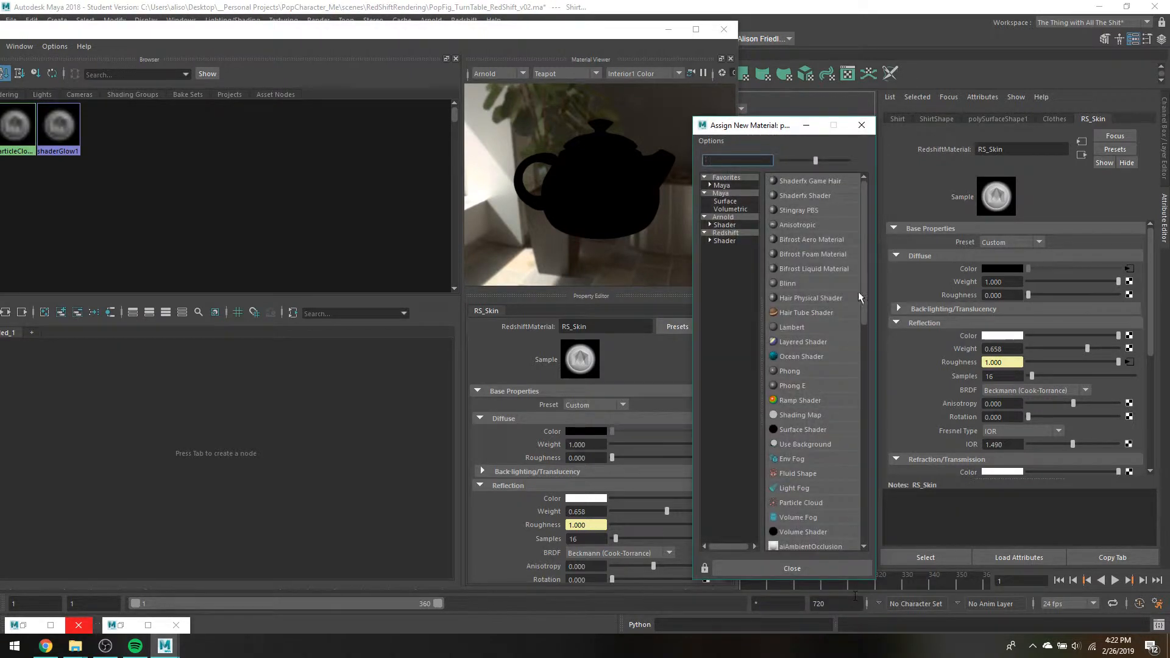
{"action": "left_click", "coordinate": [731, 217]}
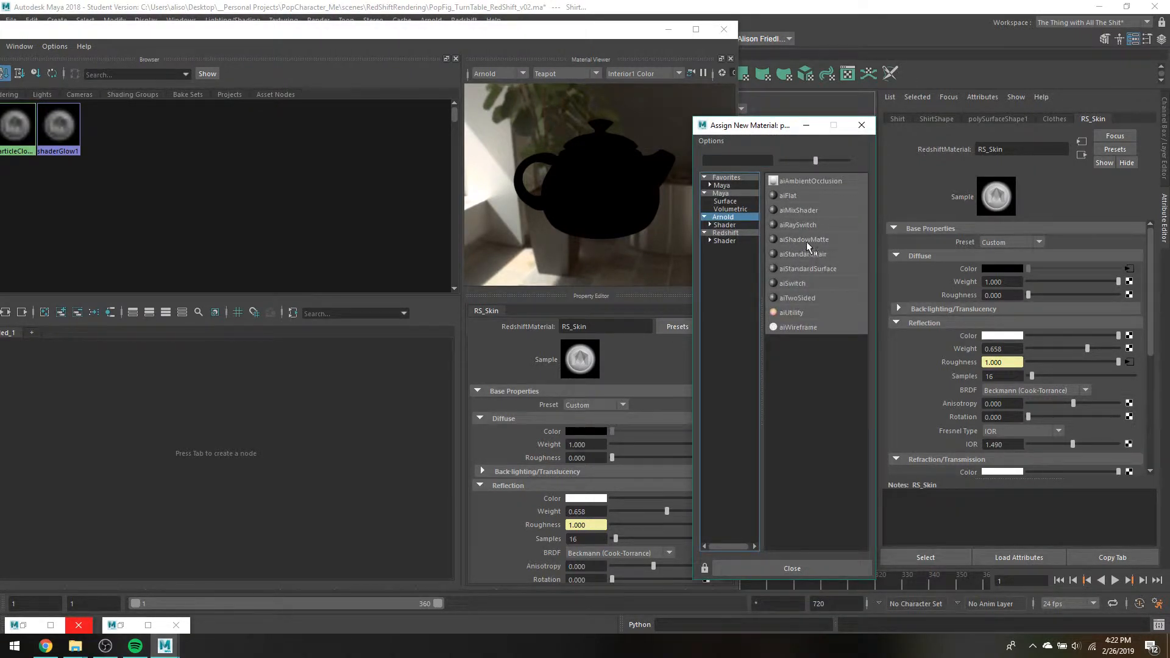
{"action": "left_click", "coordinate": [821, 267]}
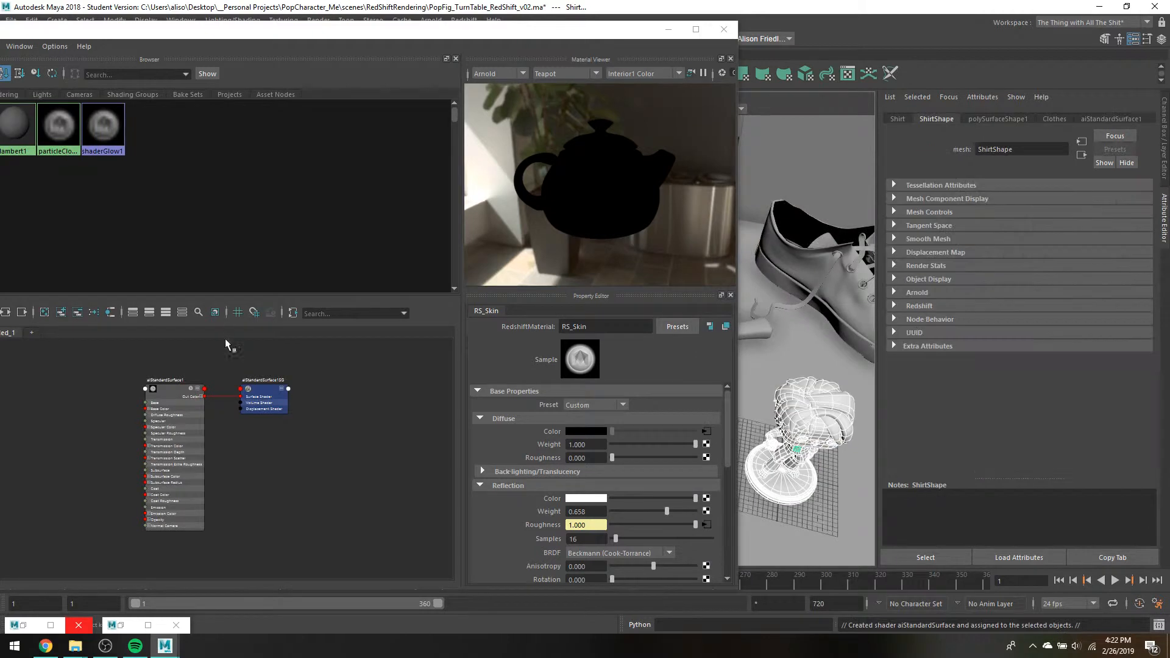
- Fit the Hypershade into half of the screen beside the viewport and bring the aiStandardSurface1 node network into view
{"action": "left_click_drag", "start_coordinate": [141, 37], "coordinate": [327, 28]}
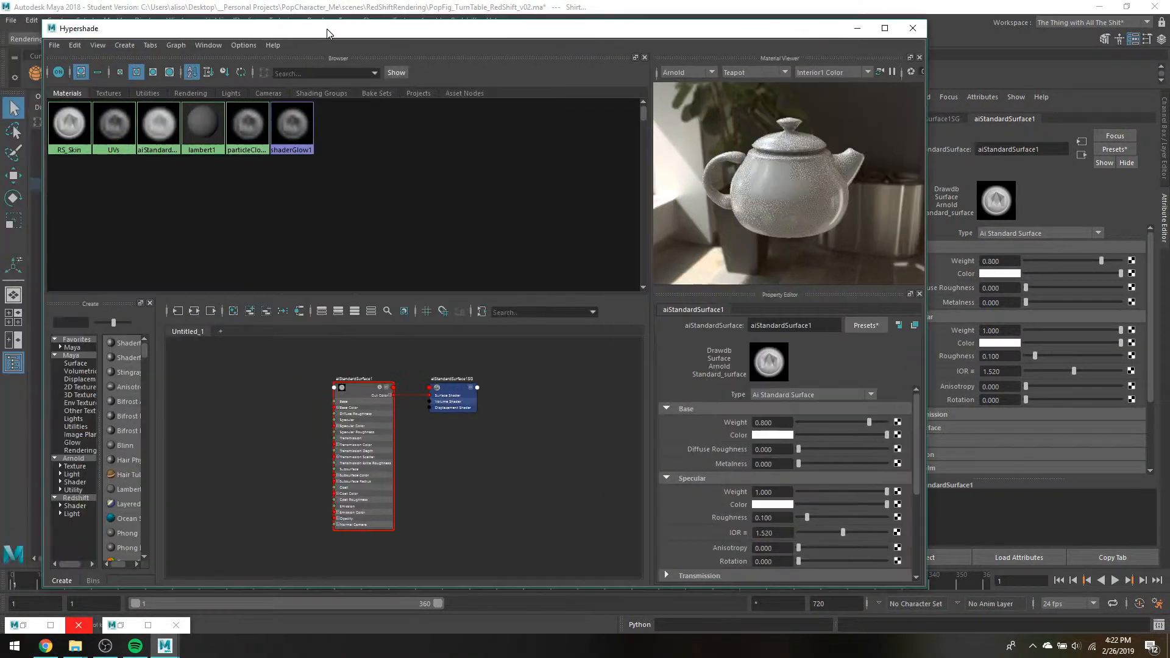
{"action": "double_click", "coordinate": [327, 28]}
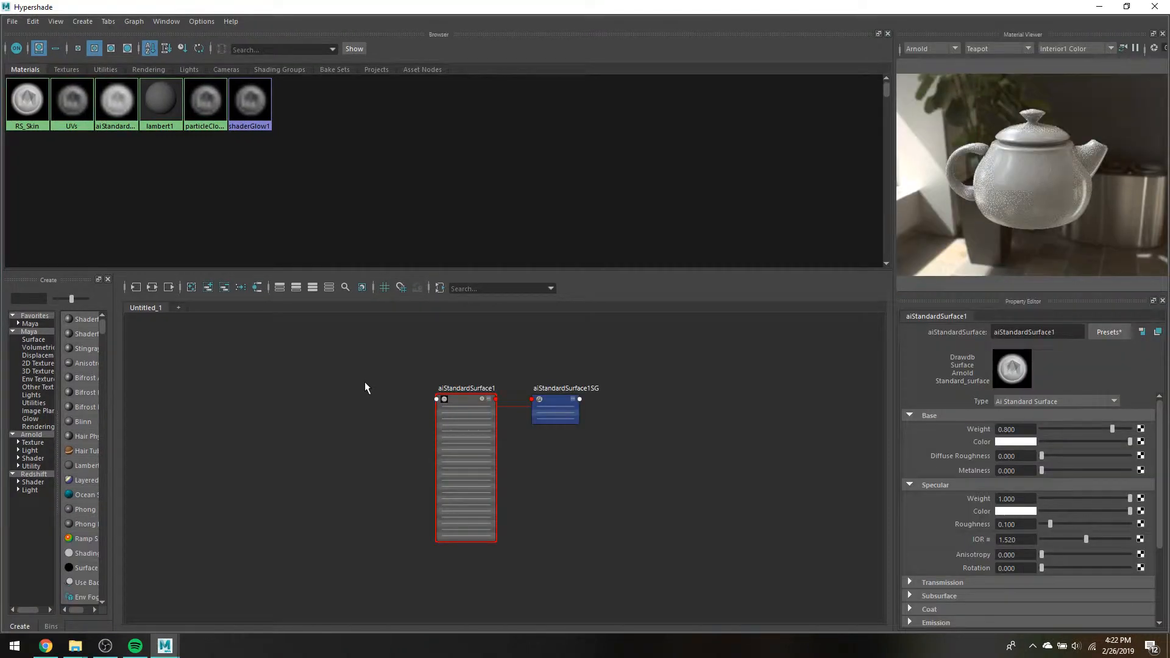
{"action": "key", "text": "super+Left"}
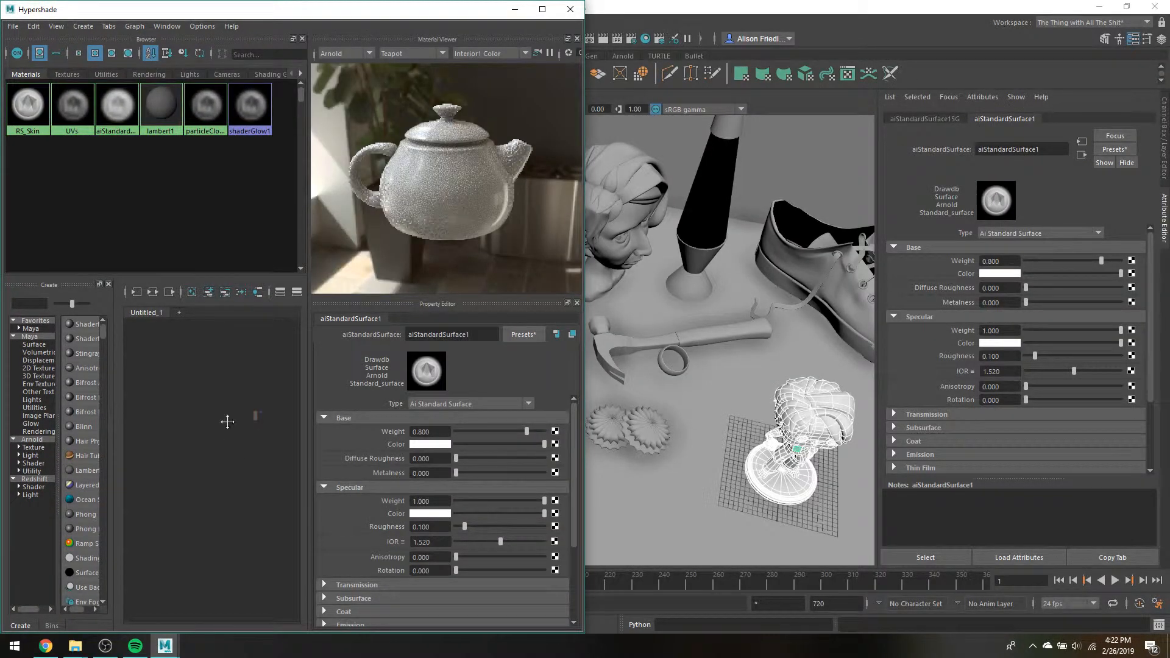
{"action": "middle_click_drag", "start_coordinate": [227, 422], "coordinate": [135, 447], "text": "alt"}
{"action": "scroll", "coordinate": [135, 446], "scroll_direction": "up", "scroll_amount": 5}
{"action": "middle_click_drag", "start_coordinate": [201, 428], "coordinate": [232, 423], "text": "alt"}
{"action": "scroll", "coordinate": [202, 425], "scroll_direction": "up", "scroll_amount": 2}
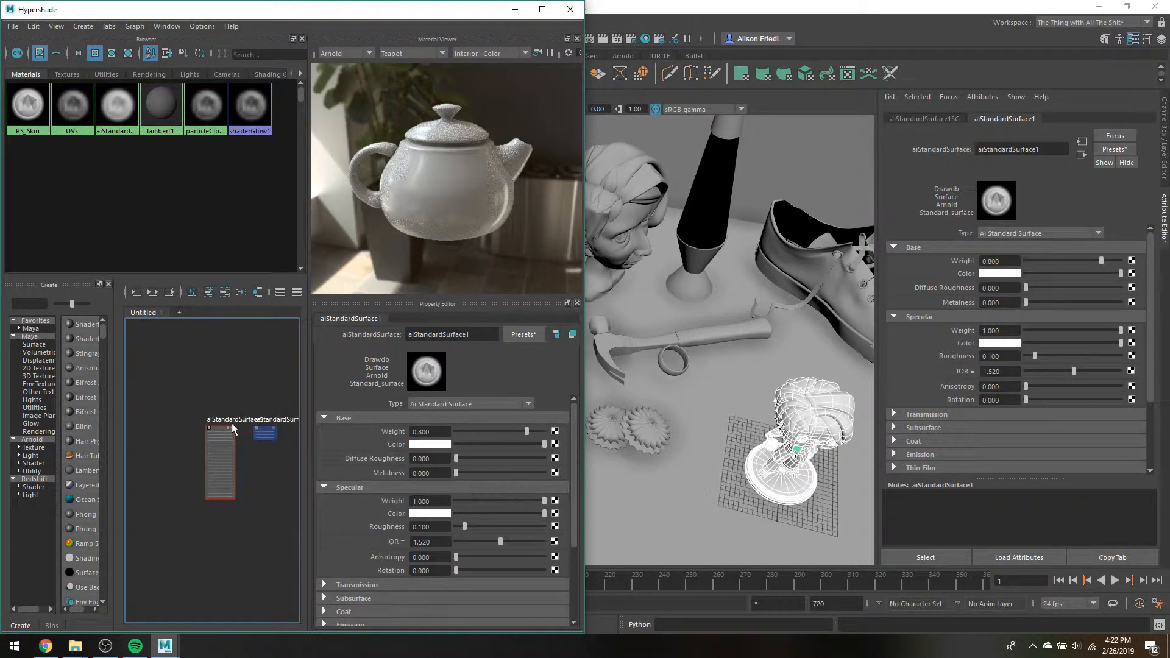
{"action": "scroll", "coordinate": [224, 412], "scroll_direction": "up", "scroll_amount": 2}
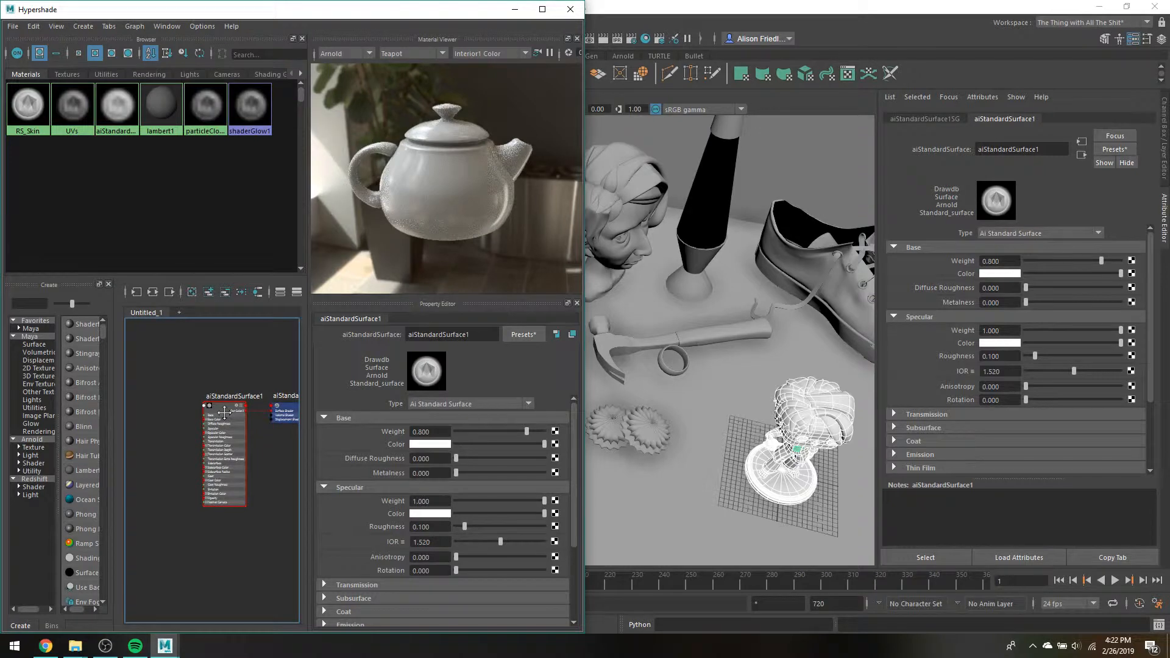
{"action": "middle_click_drag", "start_coordinate": [224, 413], "coordinate": [215, 420], "text": "alt"}
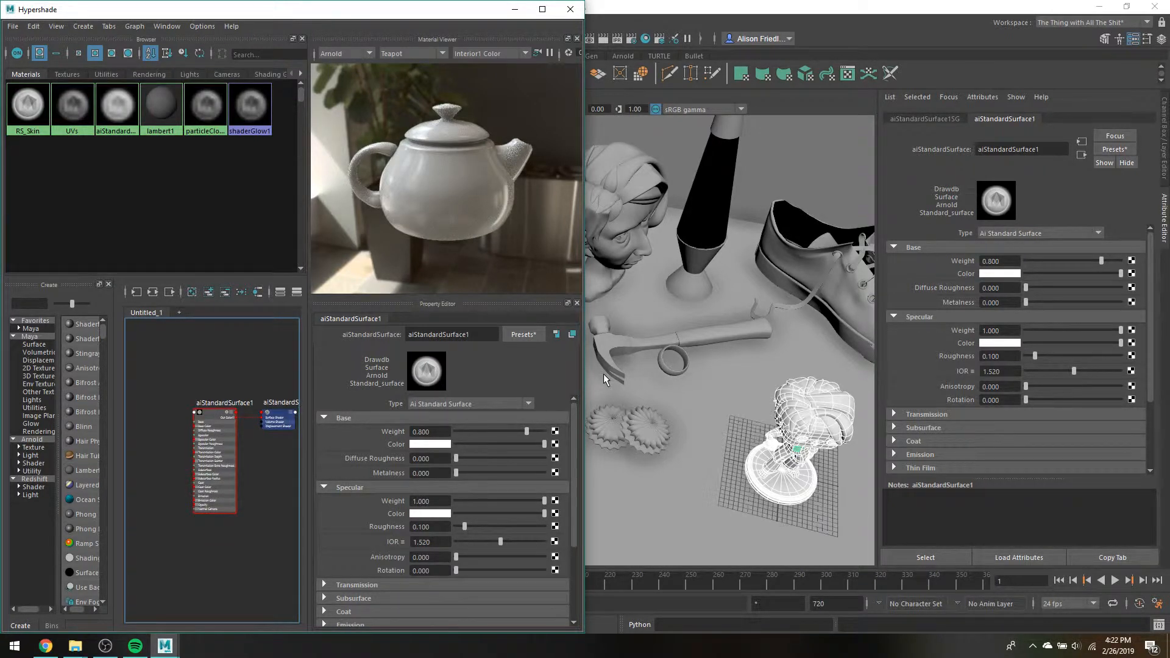
- Add a Noise texture as the displacement map of the aiStandardSurface1SG shading group
{"action": "left_click_drag", "start_coordinate": [584, 403], "coordinate": [729, 403]}
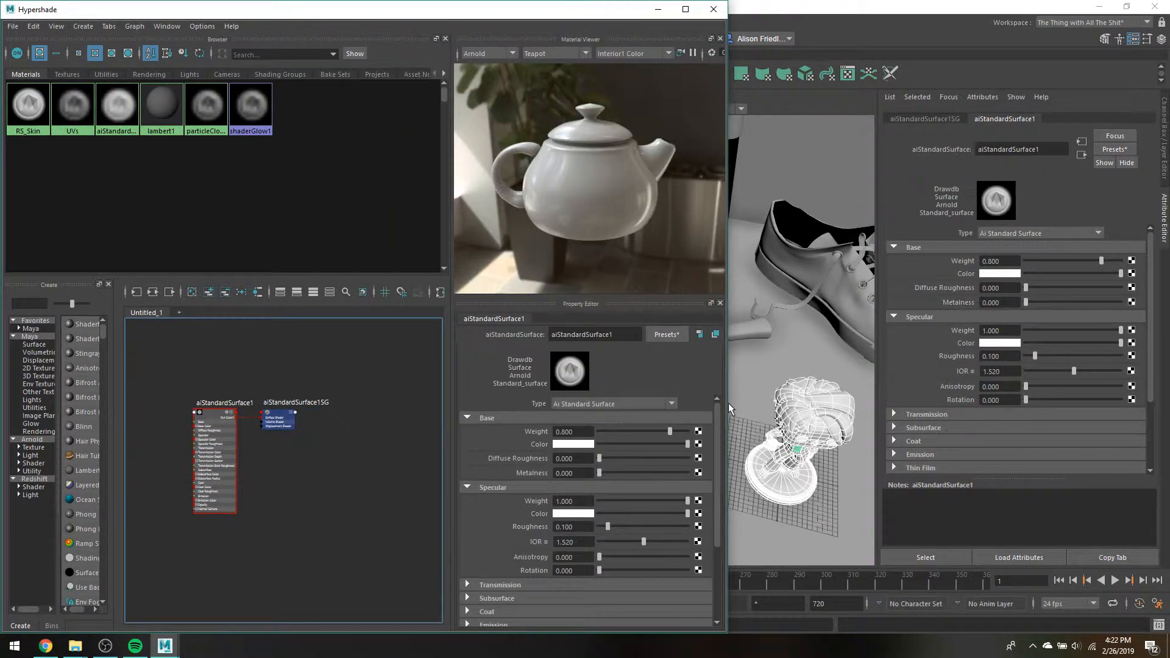
{"action": "left_click", "coordinate": [929, 119]}
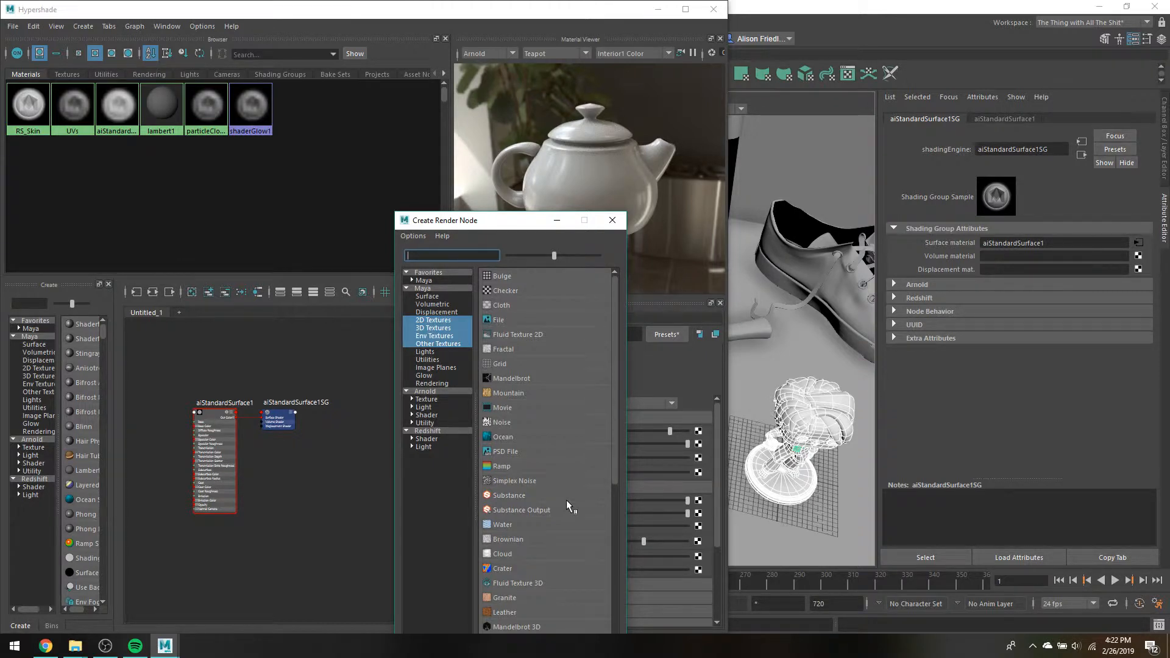
{"action": "left_click", "coordinate": [504, 421]}
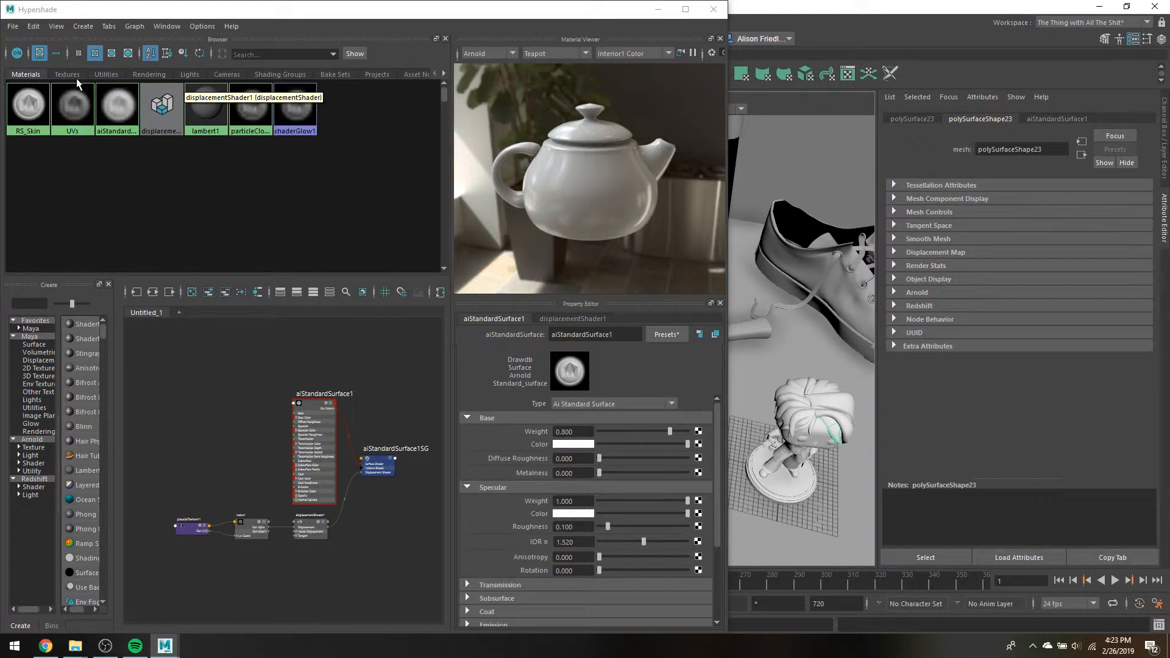
- List the scene's textures and connect UVTex to the base color of aiStandardSurface1
{"action": "left_click", "coordinate": [76, 78]}
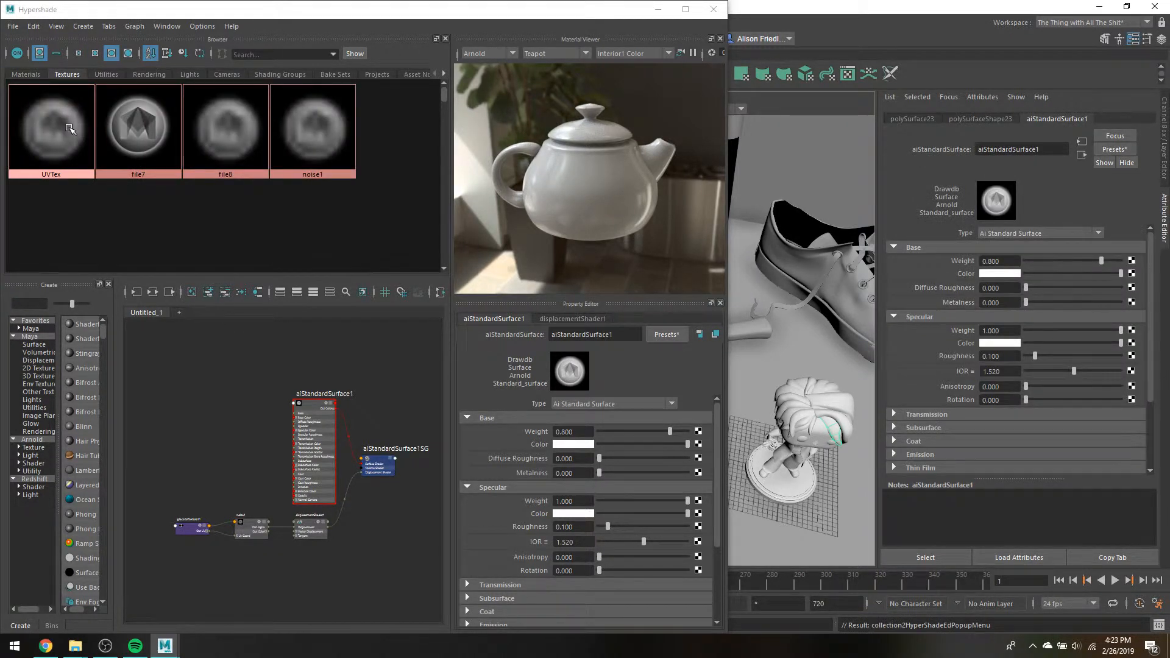
{"action": "middle_click_drag", "start_coordinate": [70, 128], "coordinate": [1000, 274]}
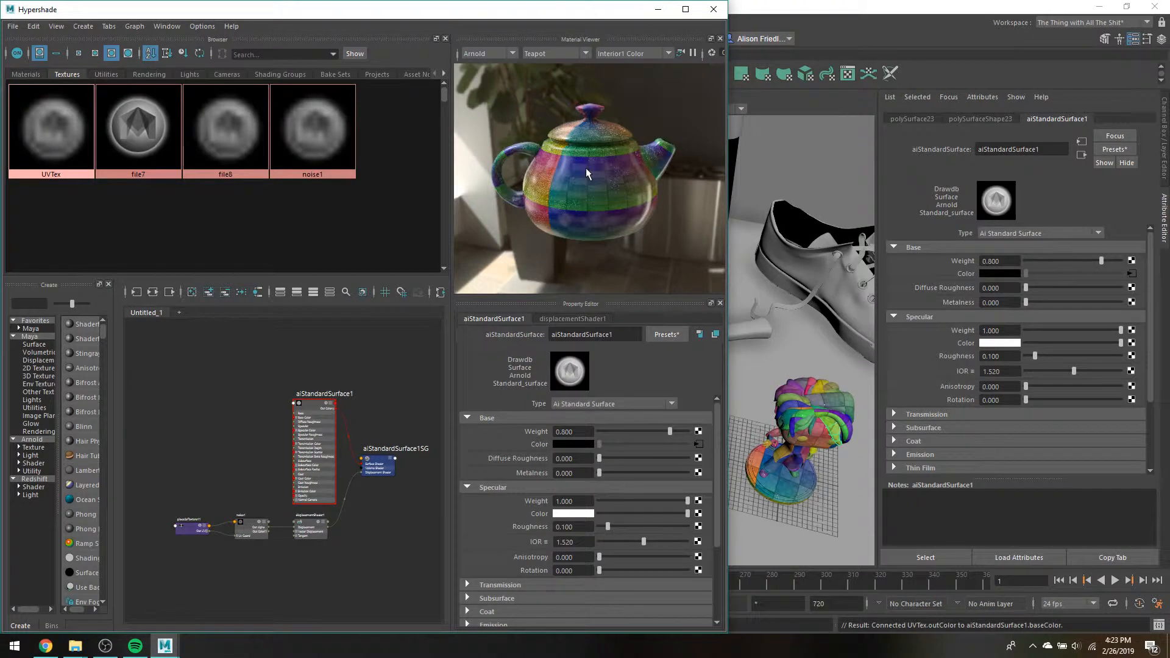
- Try connecting UVTex to the specular roughness of aiStandardSurface1, and undo that connection
{"action": "middle_click_drag", "start_coordinate": [51, 128], "coordinate": [950, 349]}
{"action": "middle_click_drag", "start_coordinate": [951, 351], "coordinate": [943, 356]}
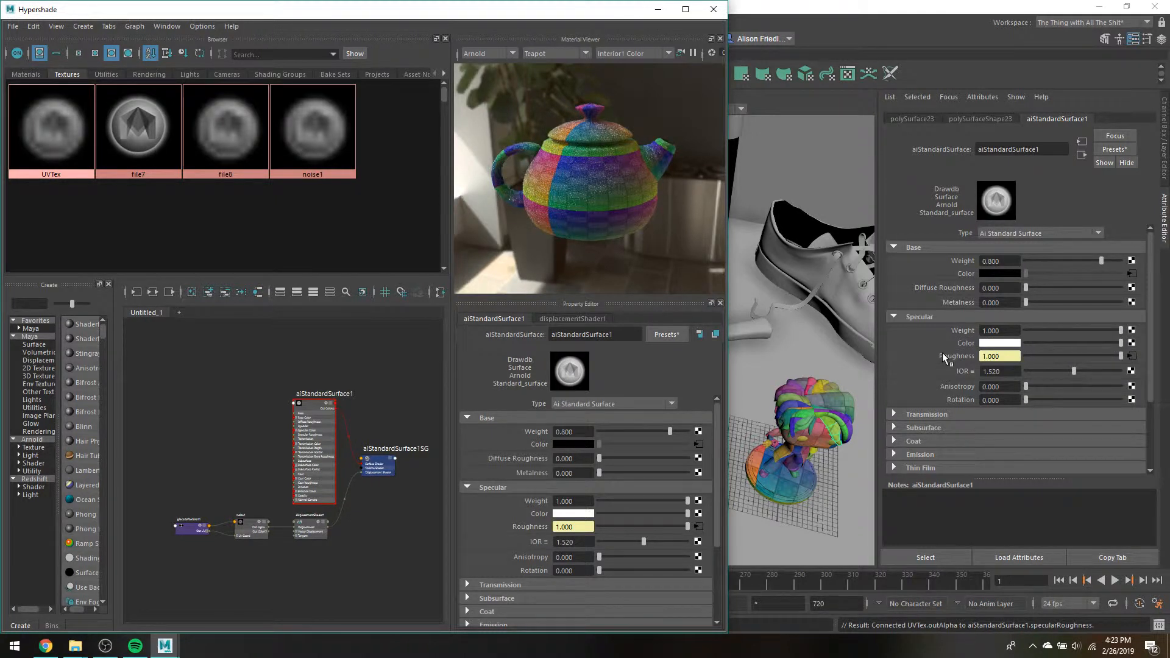
{"action": "key", "text": "ctrl+z"}
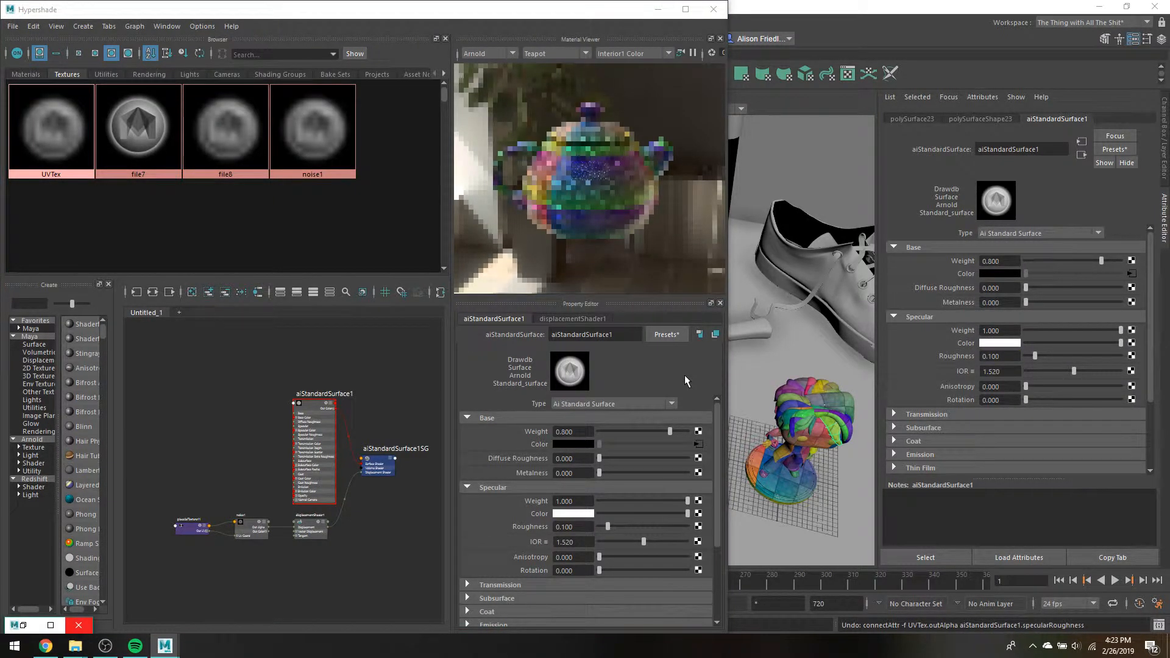
- Maximize the Hypershade and frame the whole aiStandardSurface1 node network in the graph
{"action": "key", "text": "super+Up"}
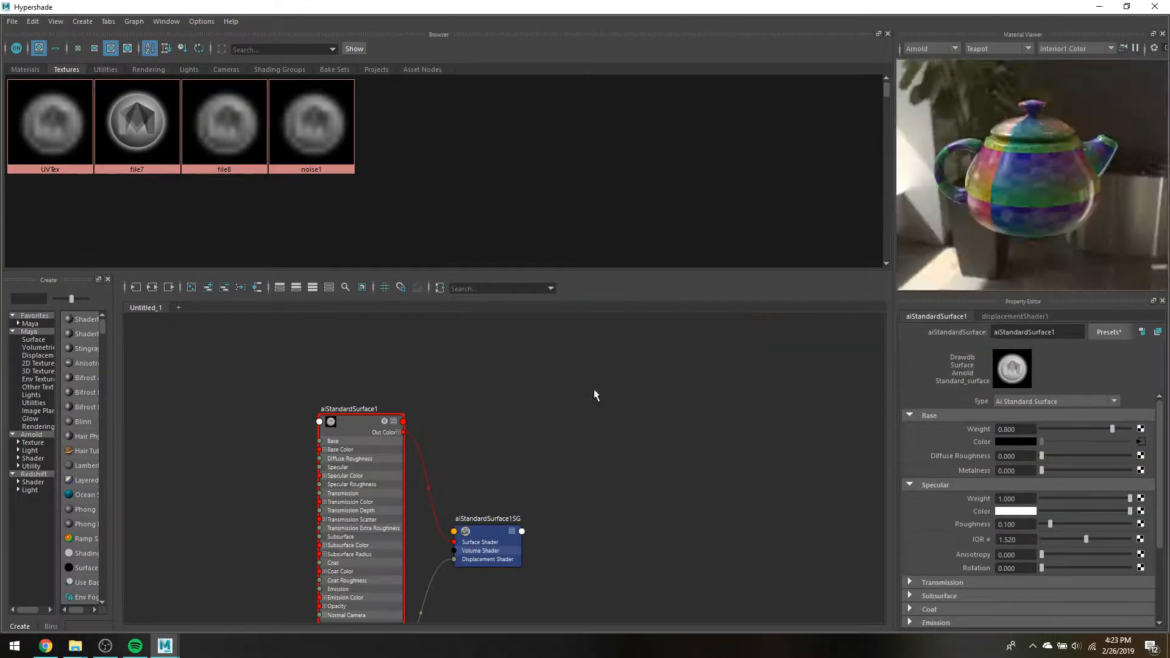
{"action": "key", "text": "a"}
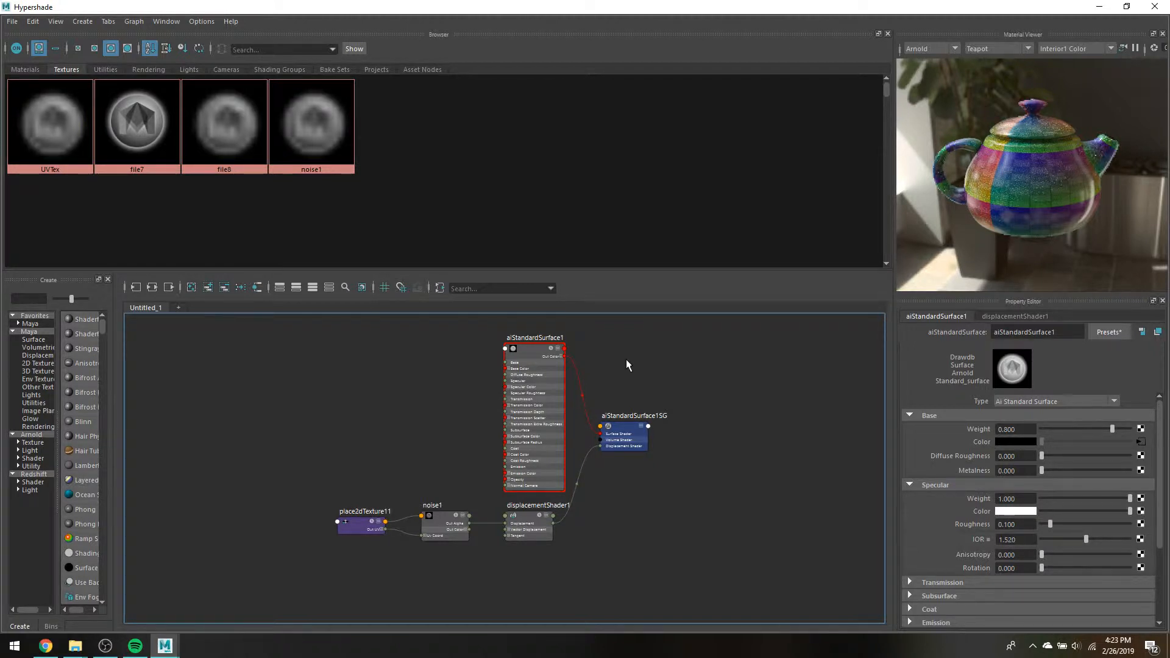
{"action": "key", "text": "ctrl+a"}
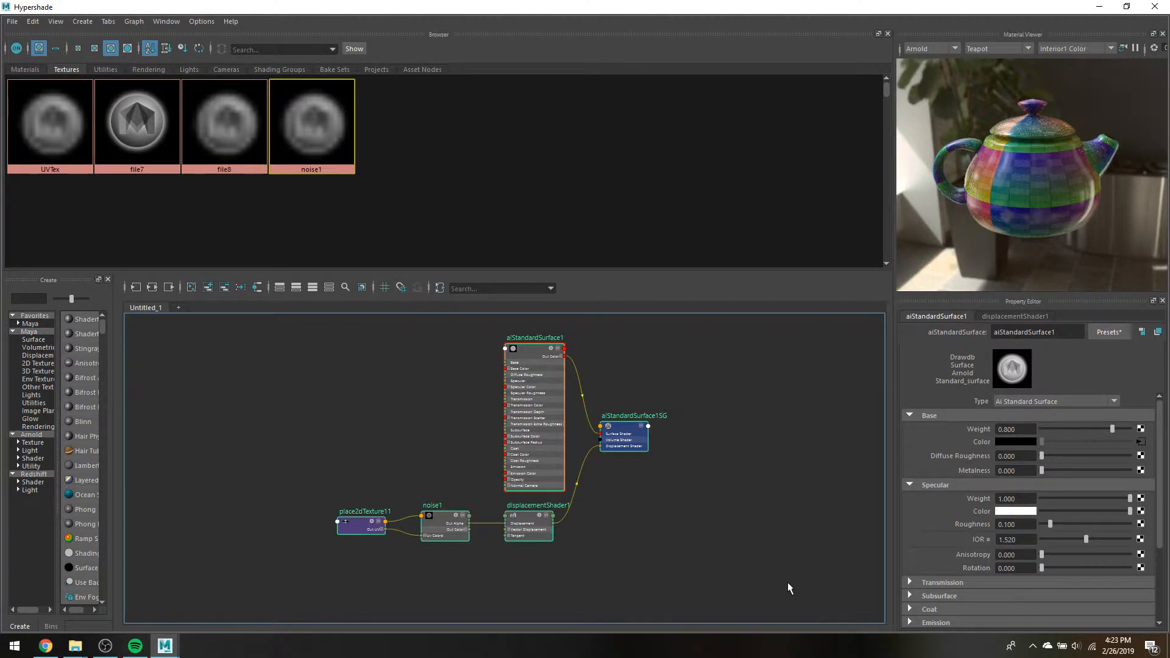
{"action": "left_click", "coordinate": [276, 387]}
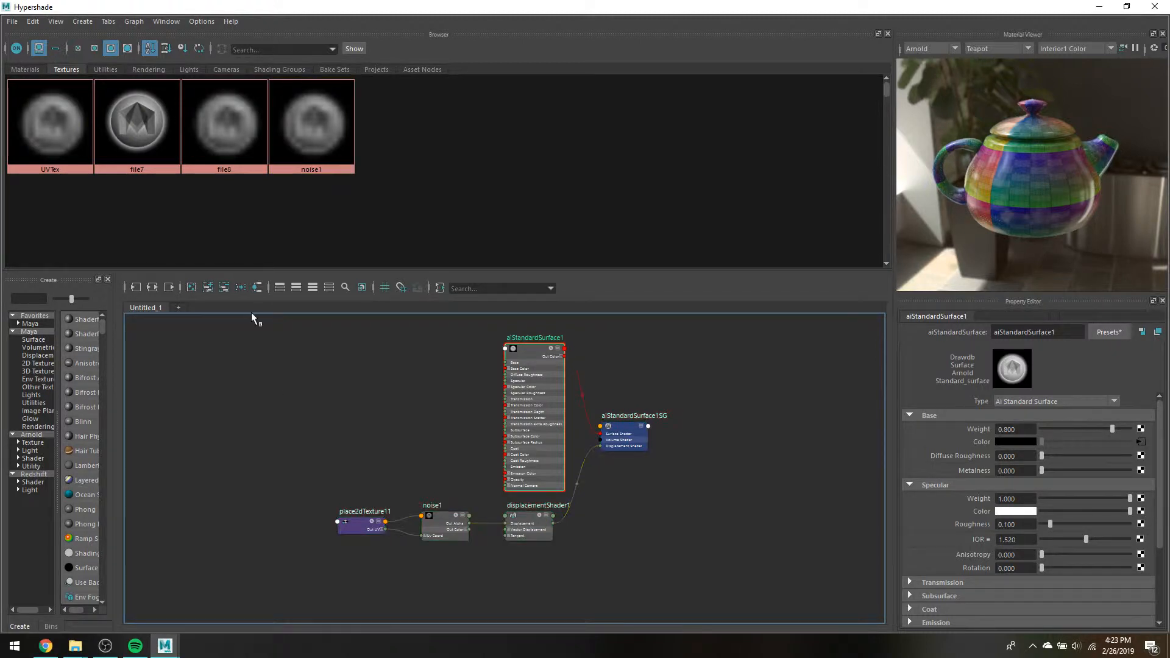
- Remove the aiStandardSurface1 and noise1 nodes from the graph view, and clear the rest of the graph
{"action": "left_click", "coordinate": [225, 290]}
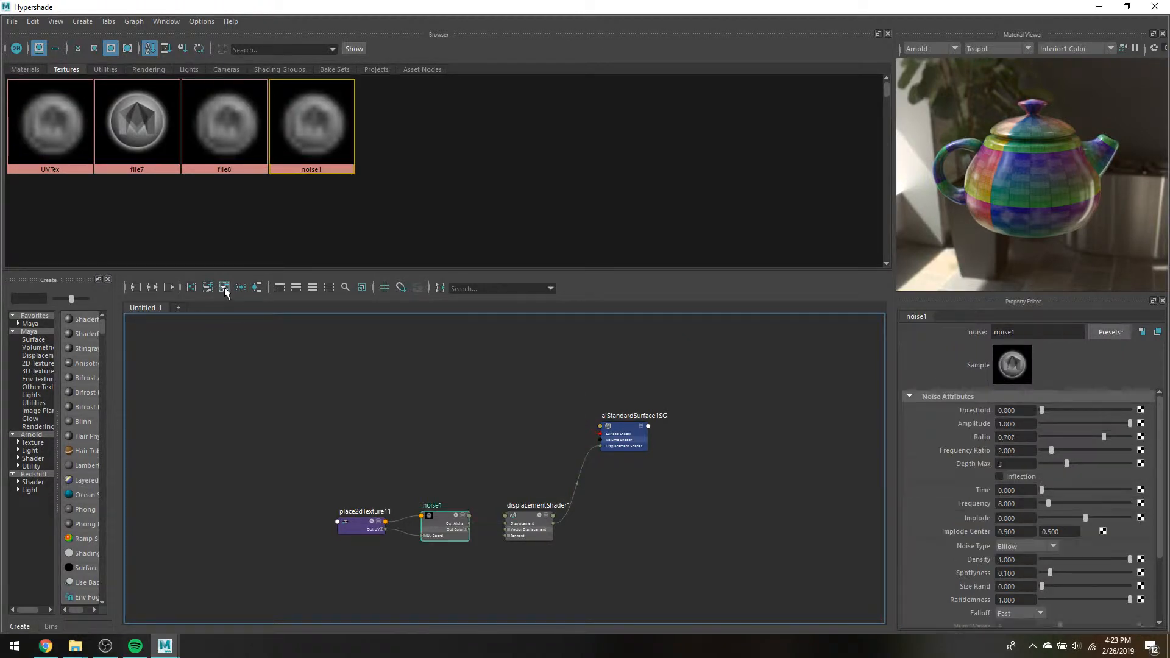
{"action": "left_click", "coordinate": [225, 291]}
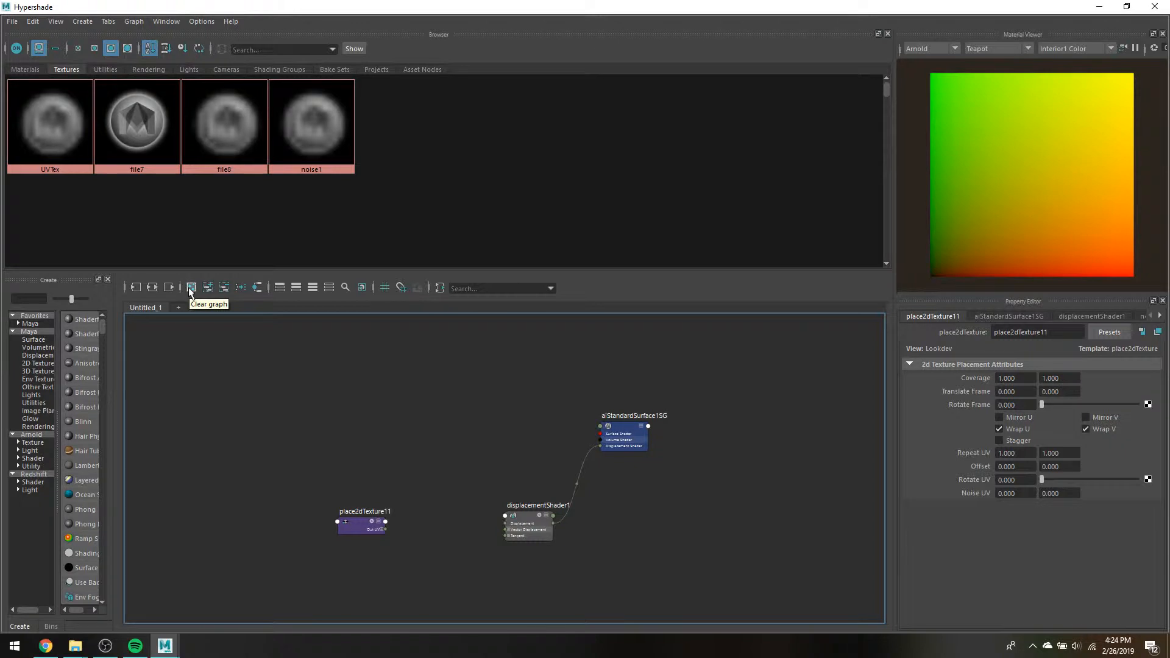
{"action": "left_click", "coordinate": [190, 288]}
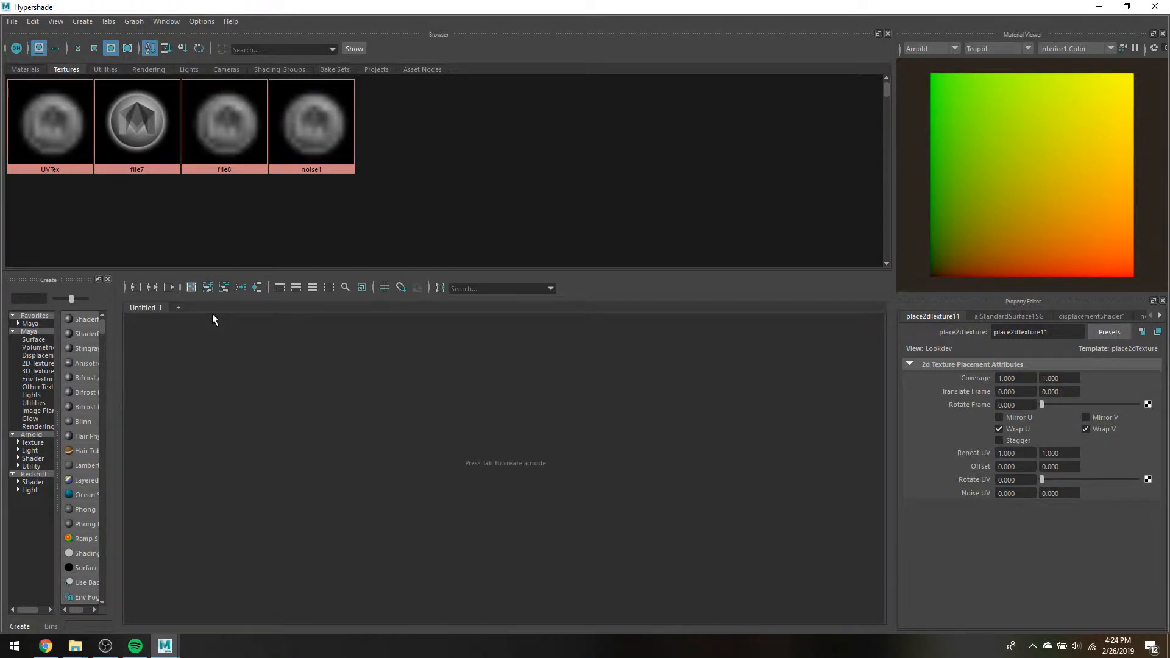
- List the scene's materials and add only aiStandardSurface1 to the empty node graph
{"action": "left_click", "coordinate": [52, 88]}
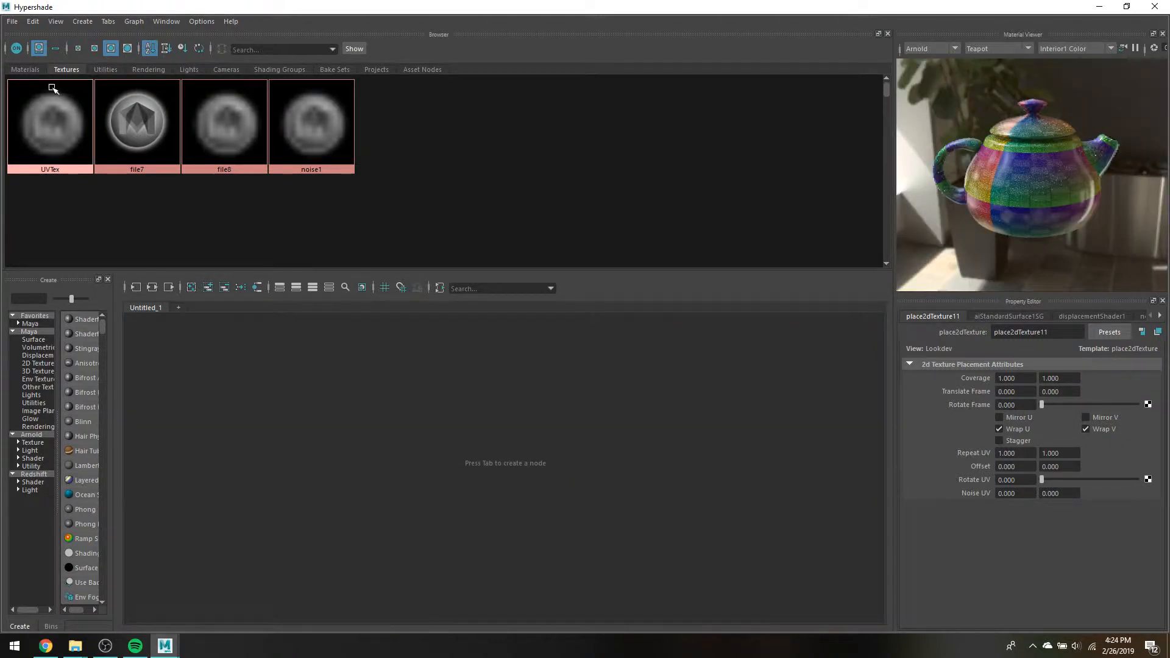
{"action": "left_click", "coordinate": [25, 69]}
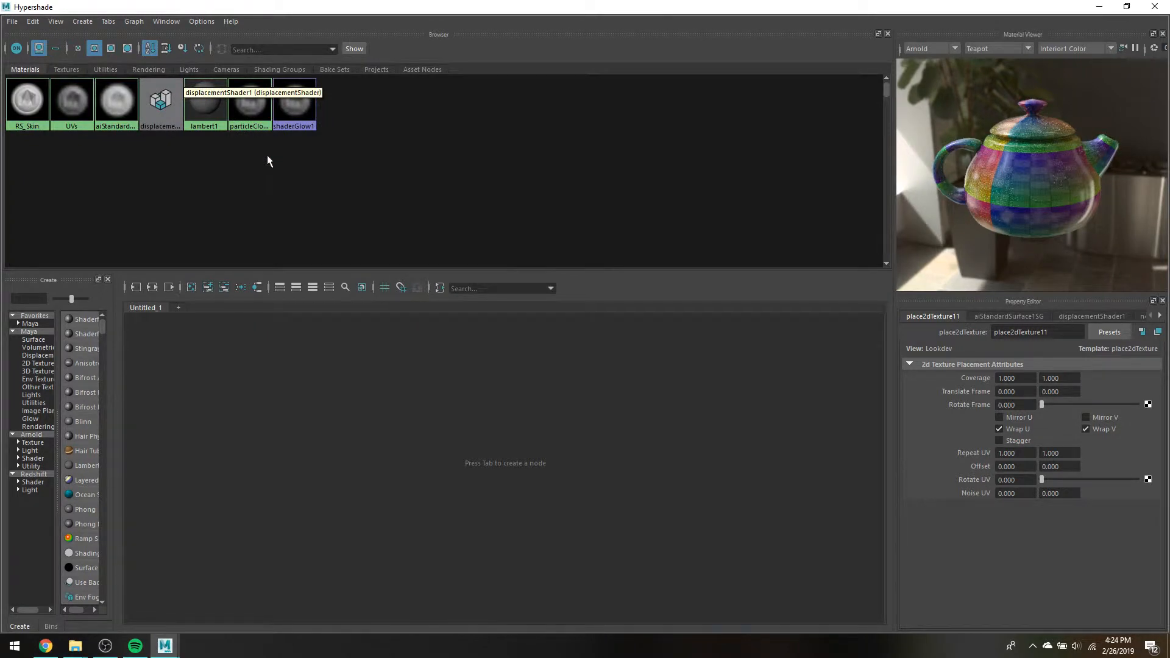
{"action": "left_click", "coordinate": [117, 101]}
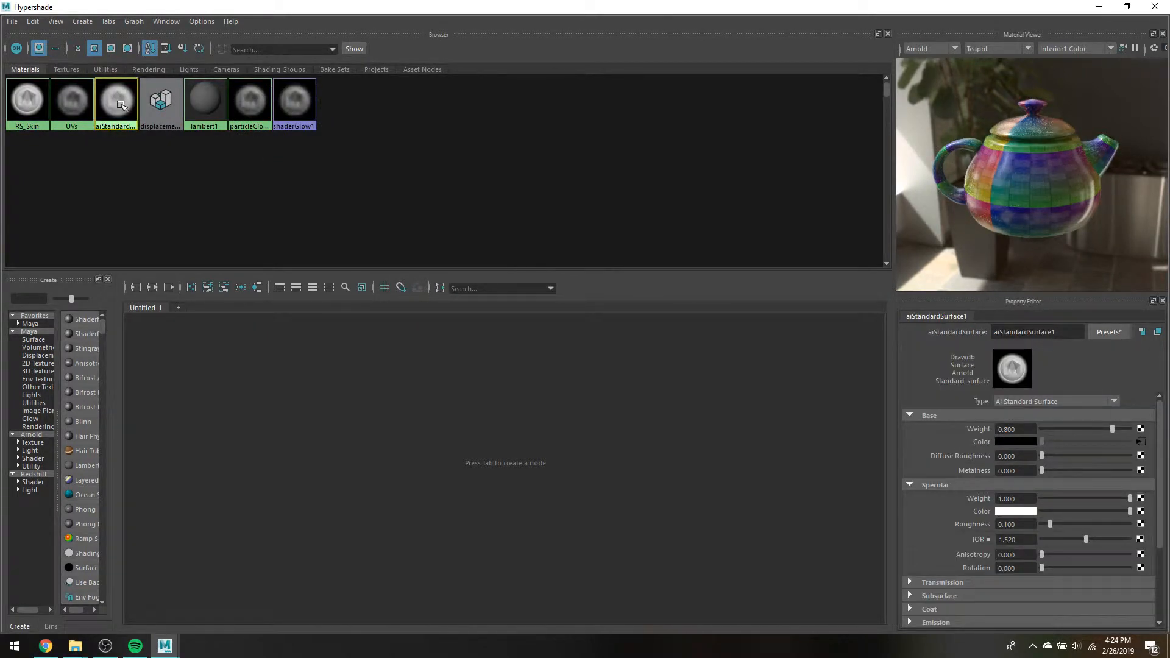
{"action": "left_click_drag", "start_coordinate": [121, 105], "coordinate": [455, 429]}
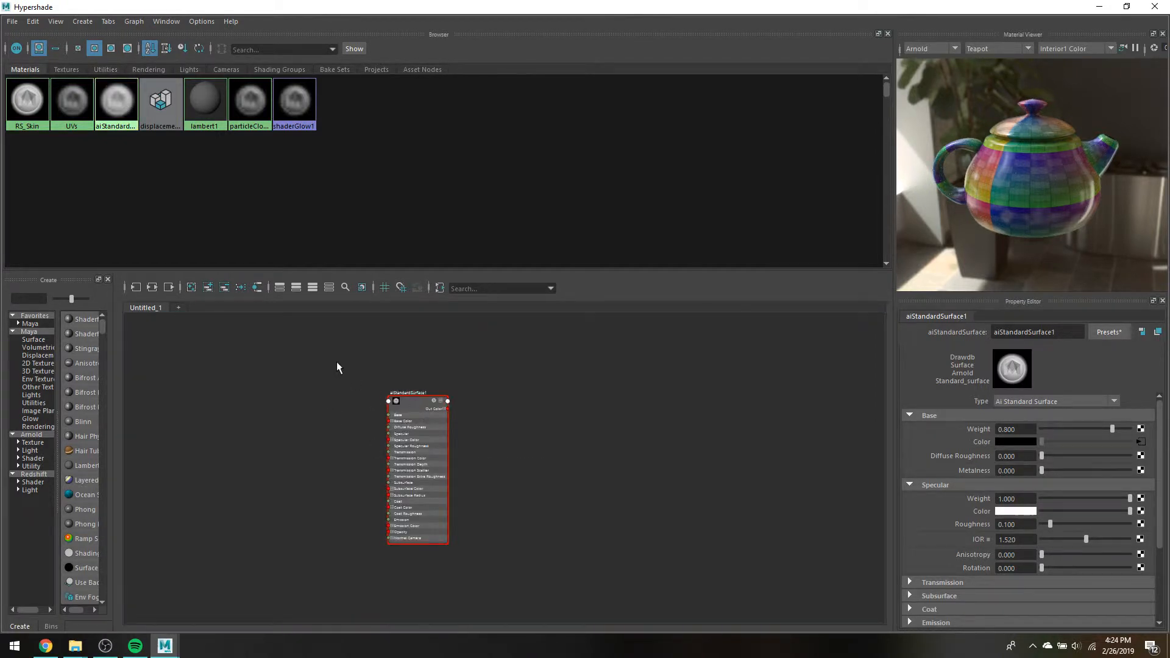
{"action": "key", "text": "ctrl+z"}
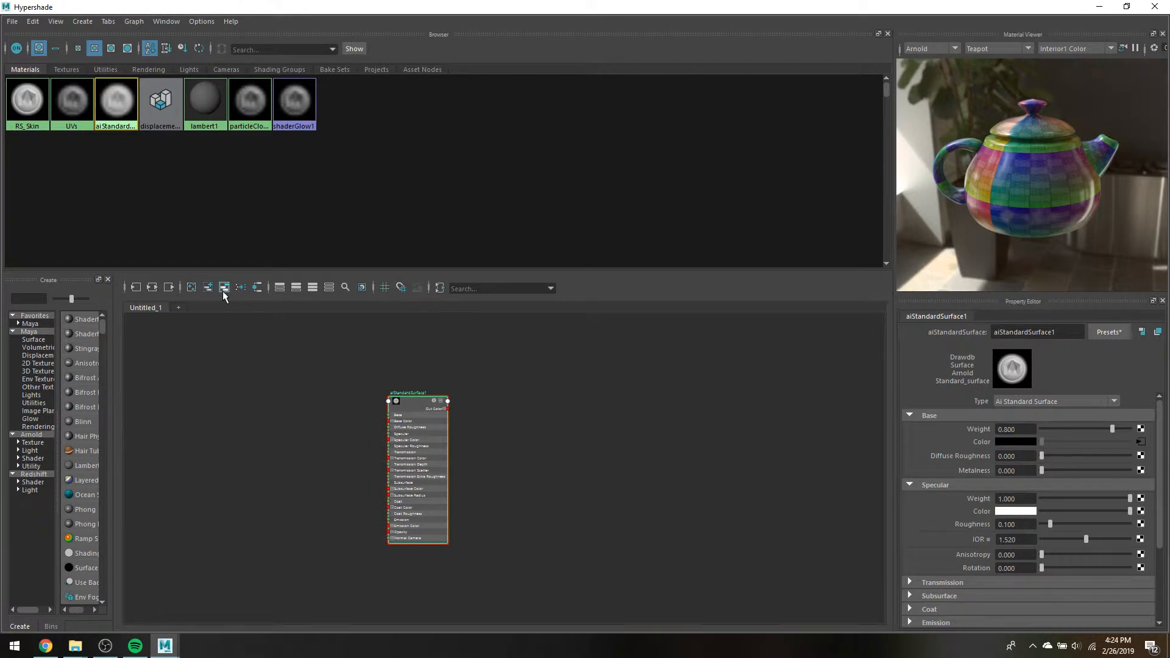
{"action": "left_click", "coordinate": [223, 290]}
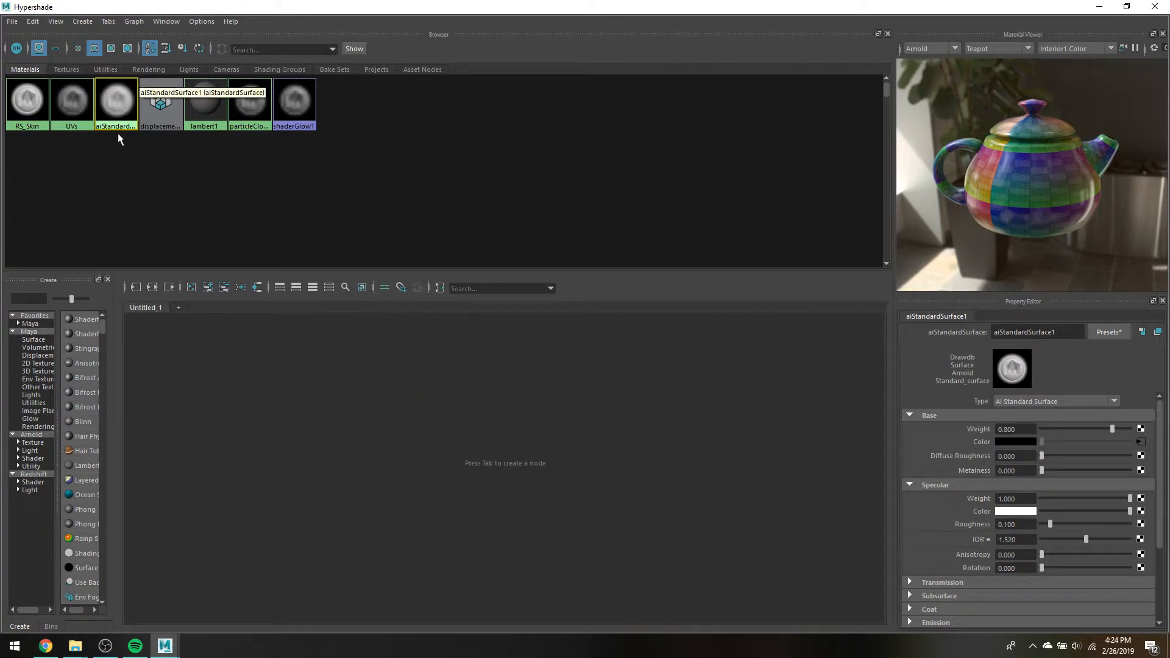
{"action": "left_click", "coordinate": [209, 289]}
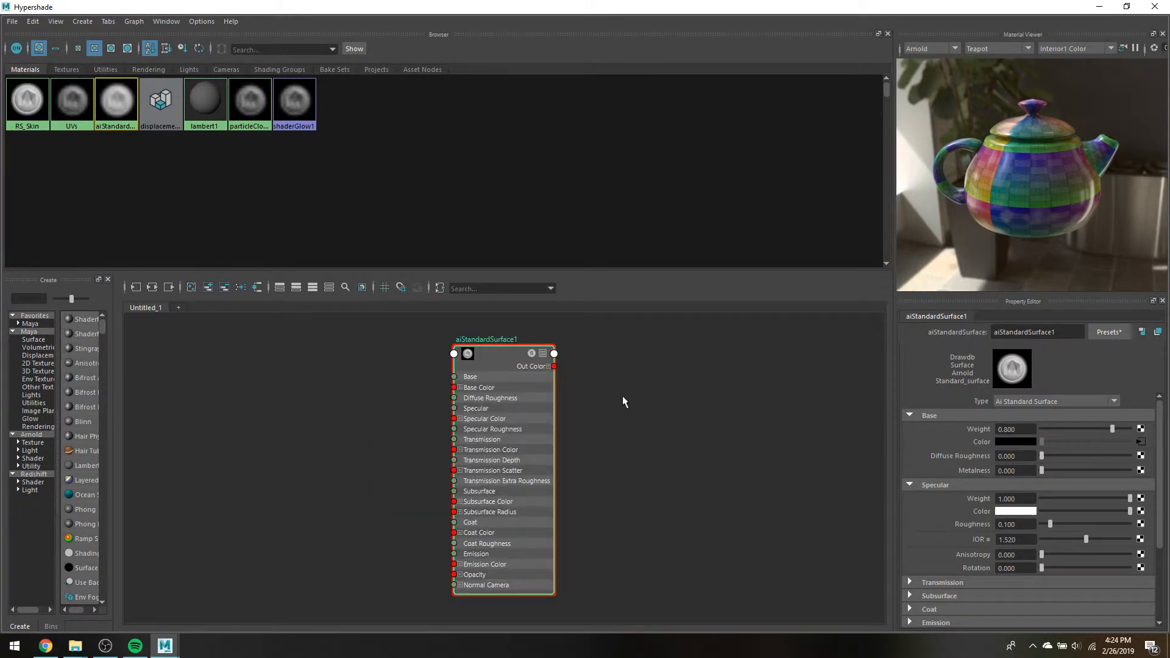
- Expand and collapse the Base Color channels on the aiStandardSurface1 node, and graph its input and output connections
{"action": "left_click", "coordinate": [517, 363]}
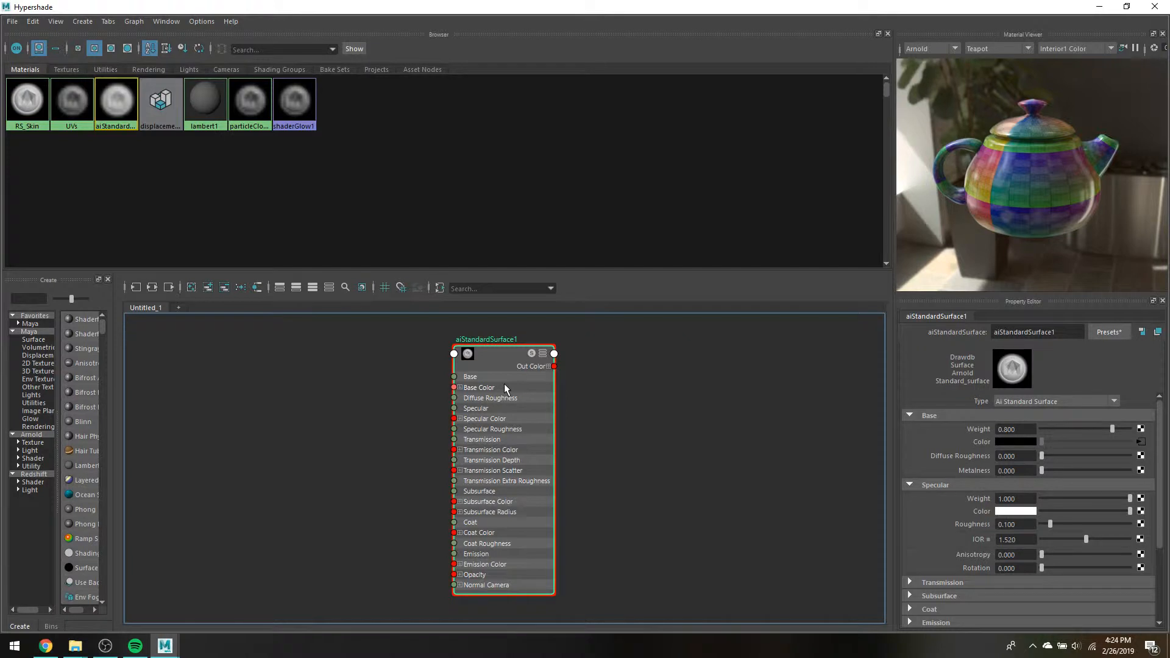
{"action": "left_click", "coordinate": [460, 387]}
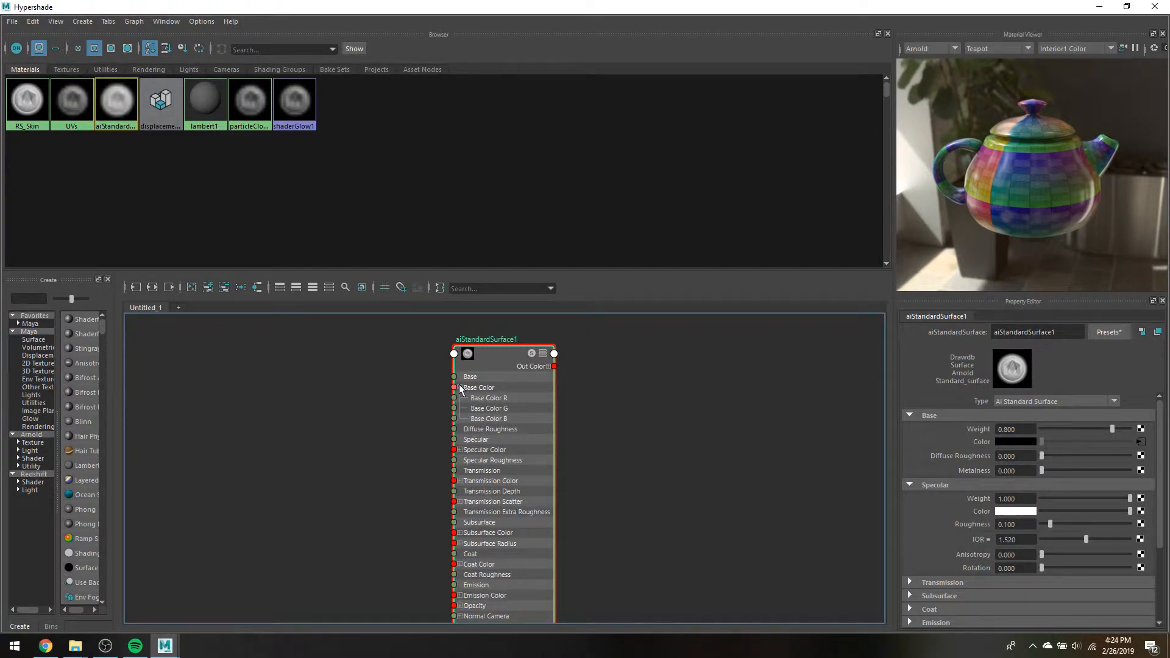
{"action": "left_click", "coordinate": [151, 288]}
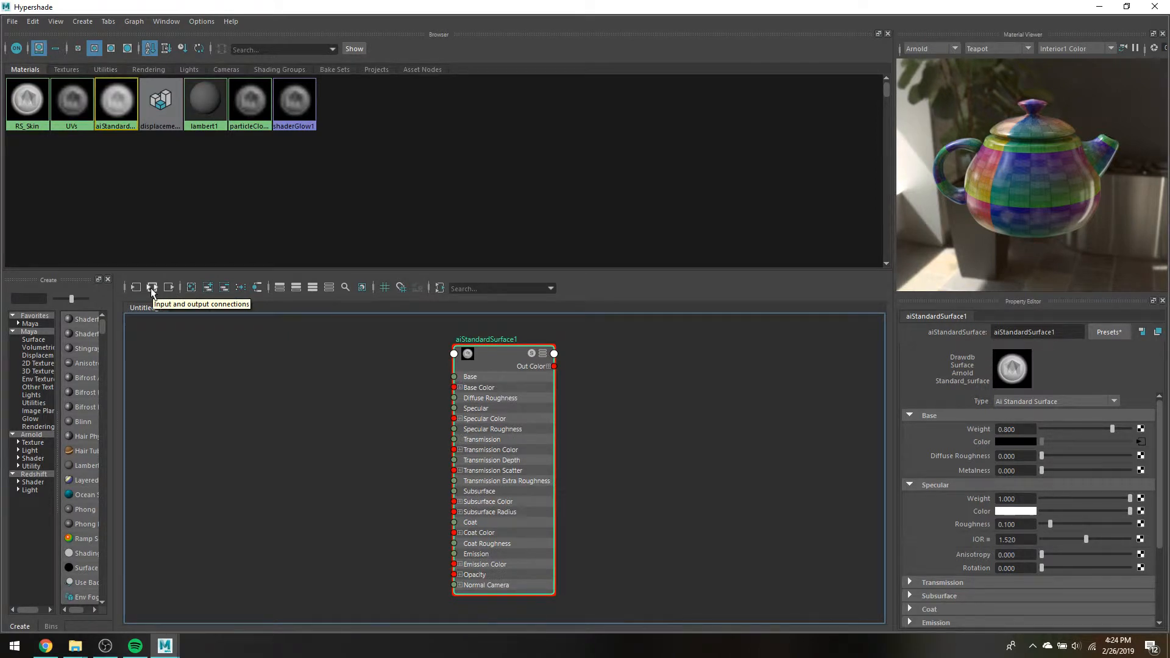
{"action": "left_click", "coordinate": [151, 287]}
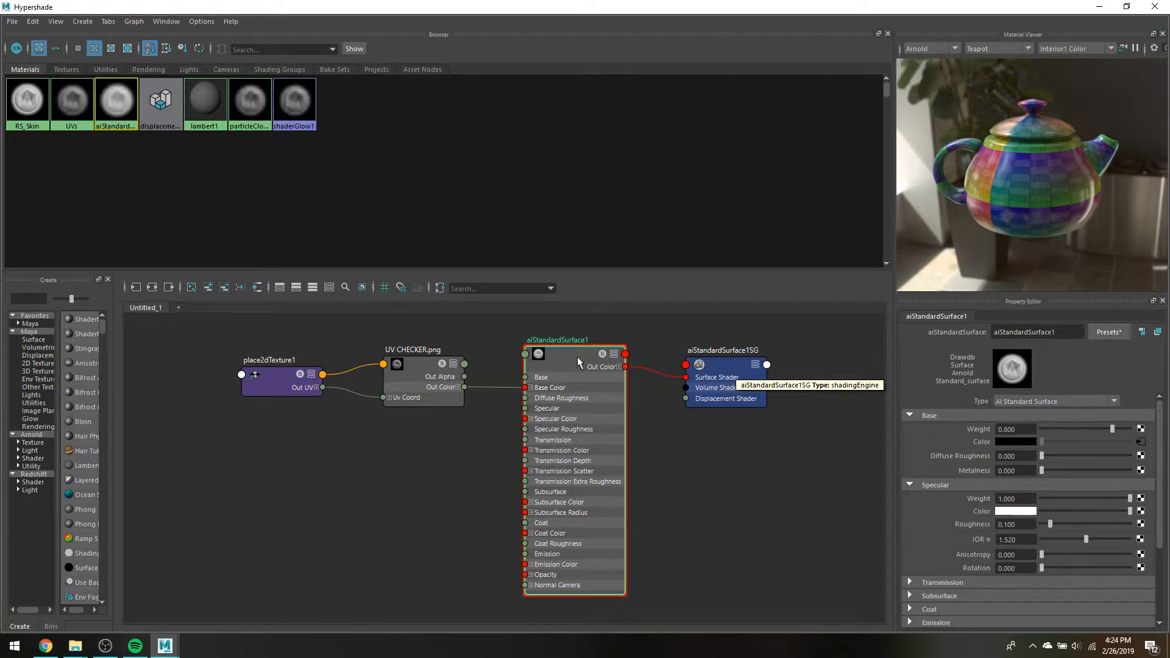
- Disconnect the Out Color of the UV CHECKER.png node from the Base Color of aiStandardSurface1
{"action": "left_click", "coordinate": [444, 364]}
{"action": "scroll", "coordinate": [671, 390], "scroll_direction": "up", "scroll_amount": 2}
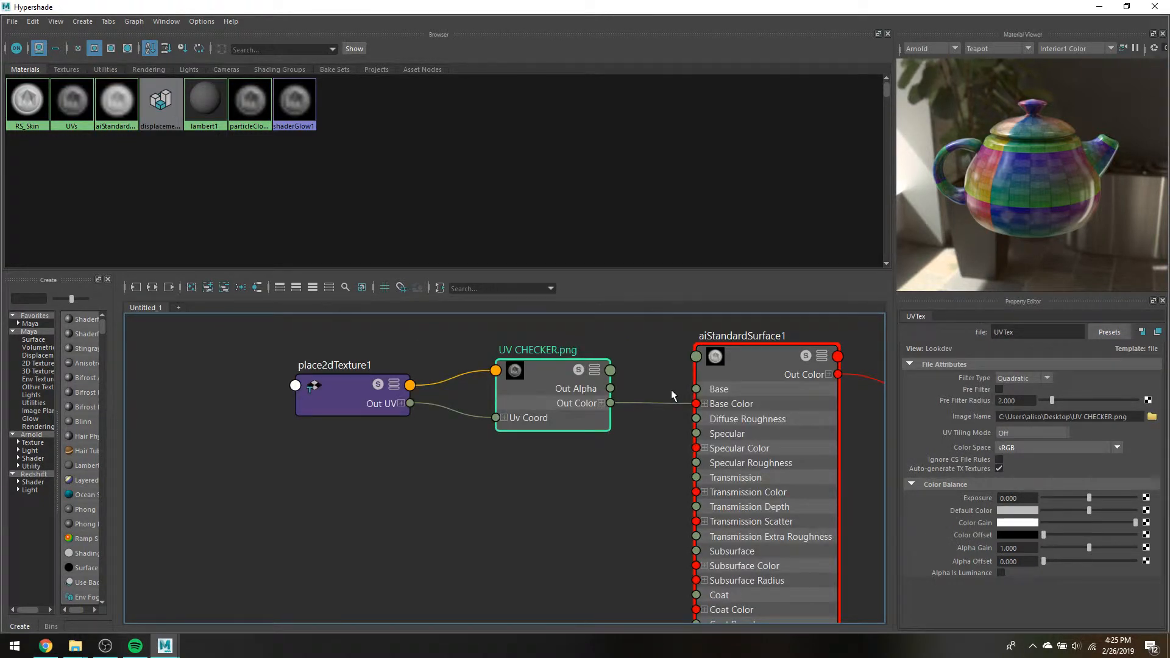
{"action": "middle_click_drag", "start_coordinate": [671, 390], "coordinate": [565, 370], "text": "alt"}
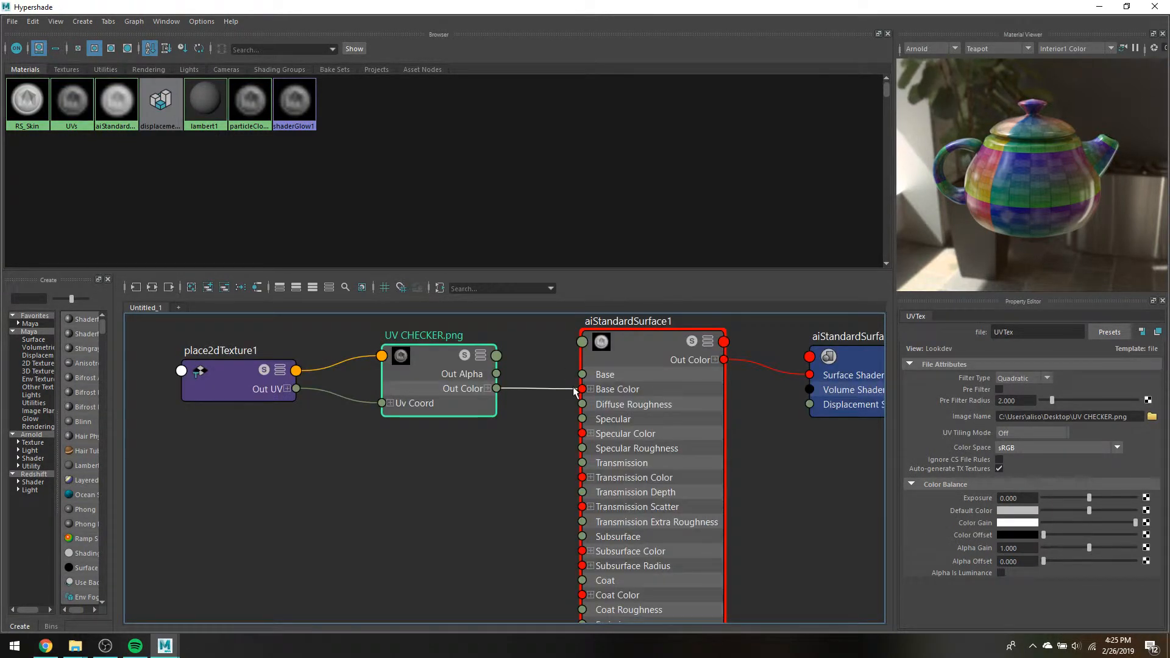
{"action": "left_click", "coordinate": [558, 389]}
{"action": "key", "text": "Delete"}
{"action": "left_click_drag", "start_coordinate": [497, 388], "coordinate": [539, 347]}
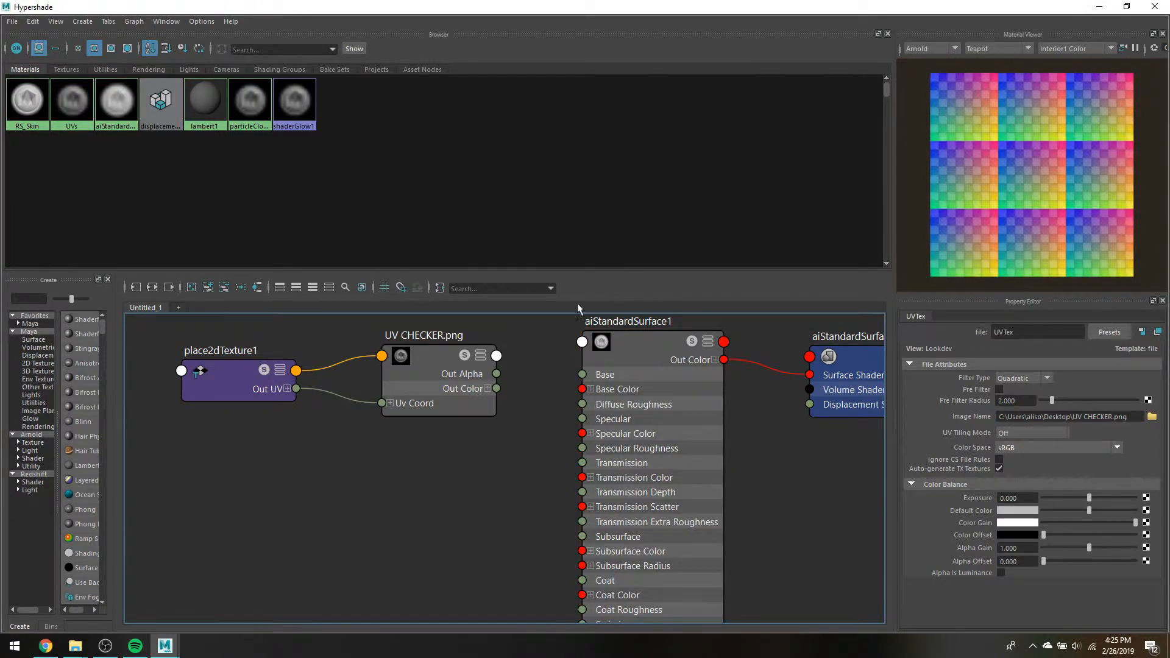
- Reduce the Hypershade to about three quarters of the screen width and undo the Base Color disconnection
{"action": "key", "text": "super+Left"}
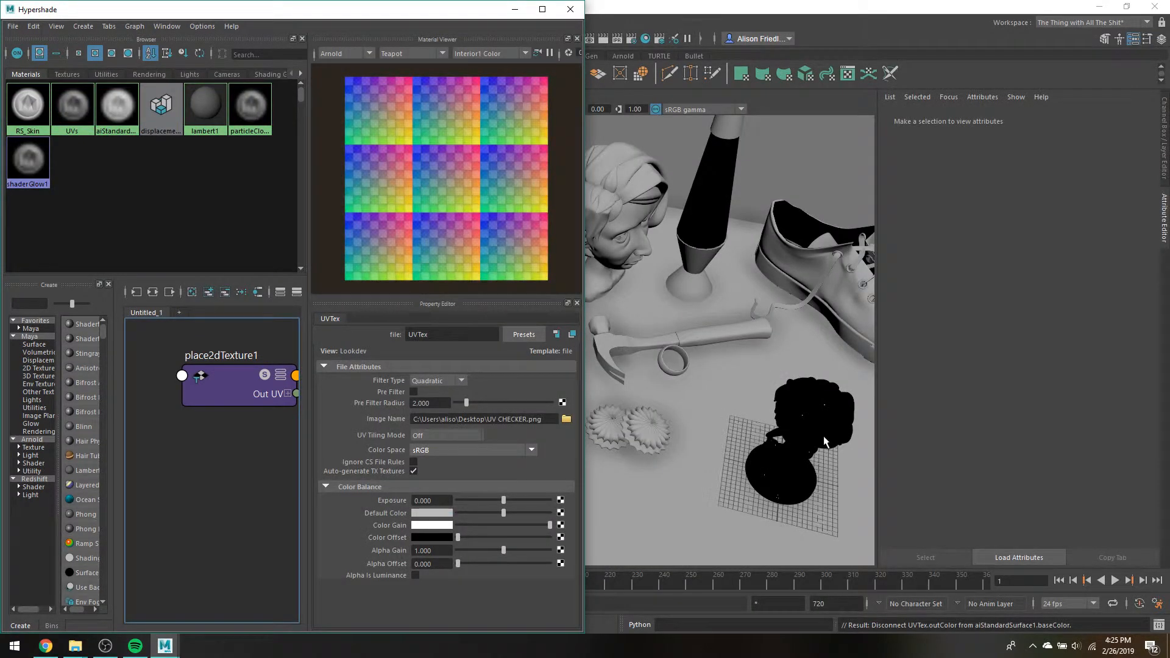
{"action": "left_click_drag", "start_coordinate": [583, 467], "coordinate": [918, 436]}
{"action": "key", "text": "ctrl+z"}
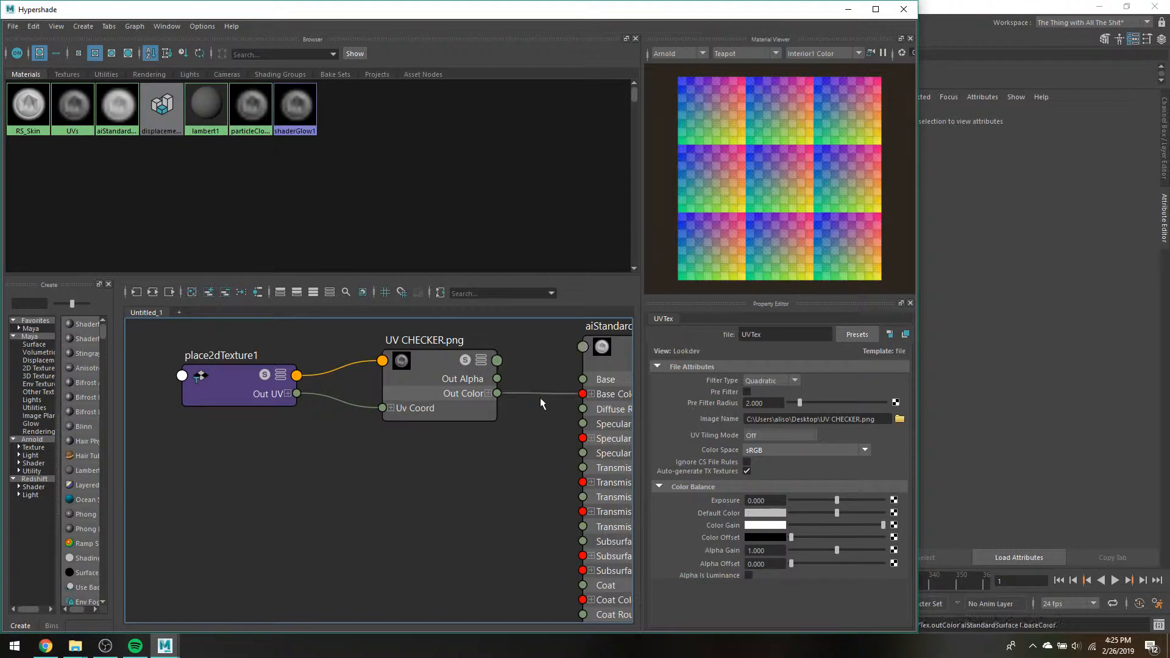
- Move the UV CHECKER.png Out Color connection from Base Color to Specular Color on aiStandardSurface1
{"action": "middle_click_drag", "start_coordinate": [594, 399], "coordinate": [477, 362], "text": "alt"}
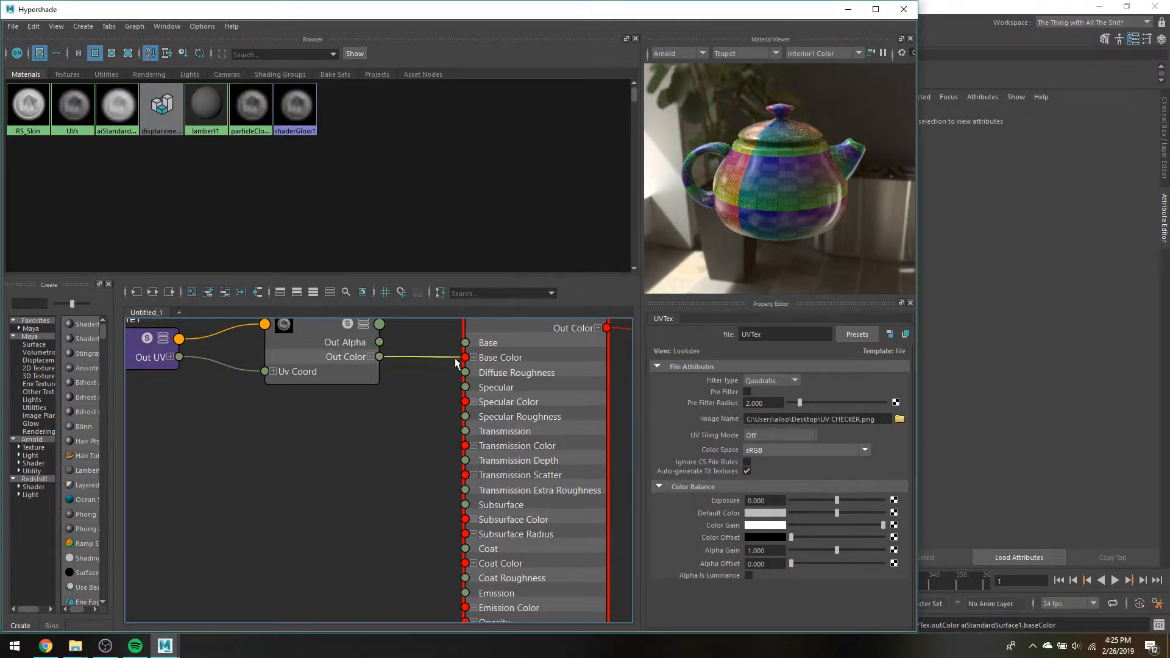
{"action": "left_click_drag", "start_coordinate": [456, 356], "coordinate": [446, 406]}
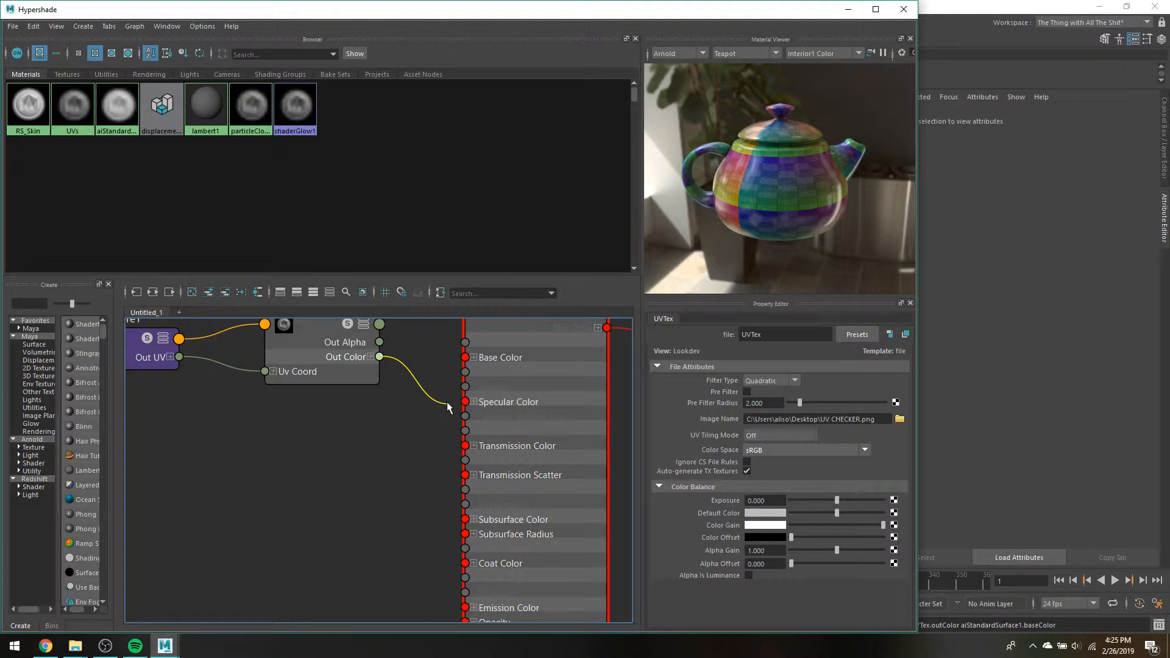
{"action": "left_click_drag", "start_coordinate": [447, 401], "coordinate": [452, 403]}
{"action": "left_click_drag", "start_coordinate": [452, 404], "coordinate": [465, 403]}
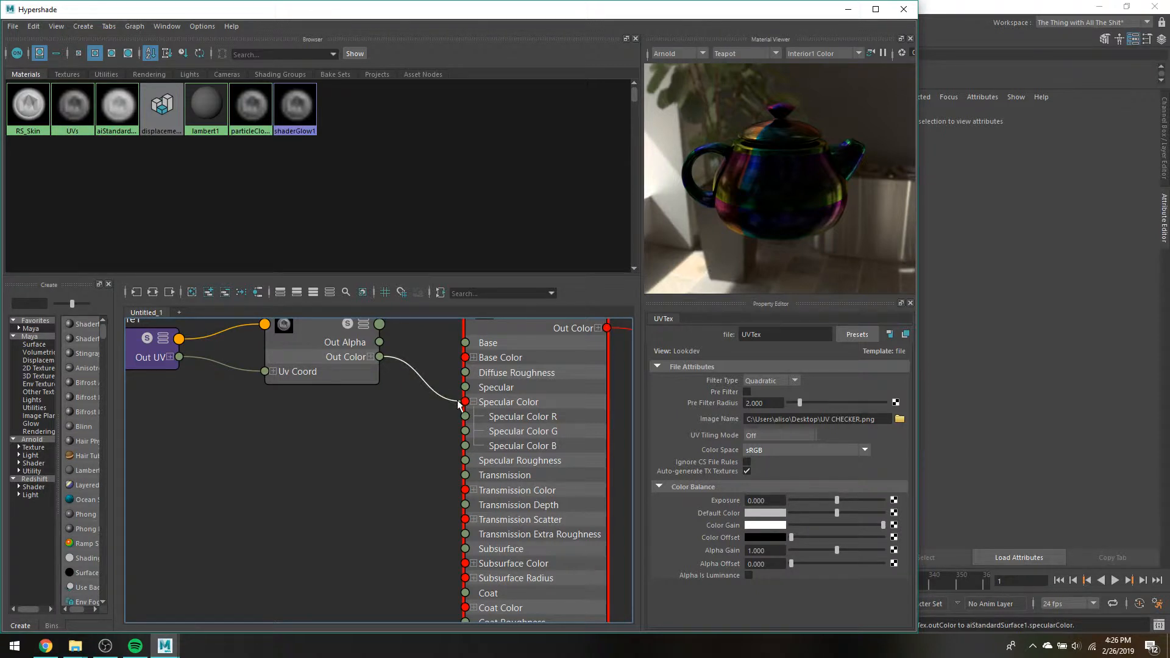
- Move the Out Color connection back to Base Color, and connect Out Color to Specular Color as well
{"action": "left_click_drag", "start_coordinate": [459, 403], "coordinate": [464, 358]}
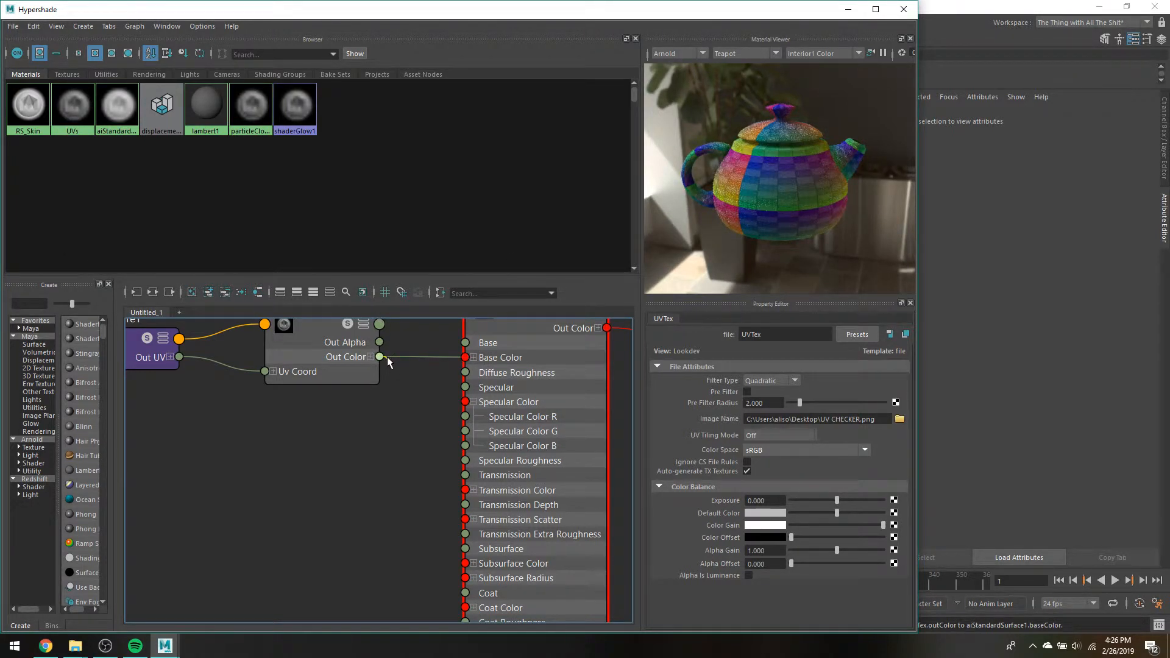
{"action": "left_click_drag", "start_coordinate": [388, 358], "coordinate": [467, 403]}
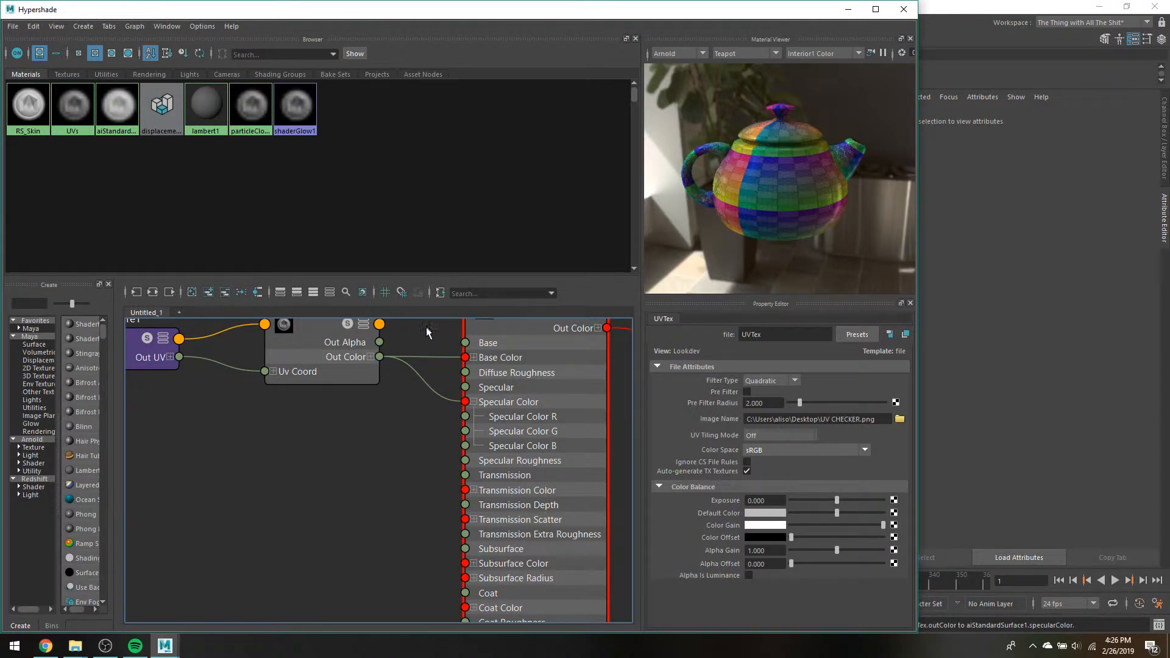
- Graph the input and output connections of the aiStandardSurface1SG shading group in the Hypershade
{"action": "scroll", "coordinate": [432, 379], "scroll_direction": "down", "scroll_amount": 4}
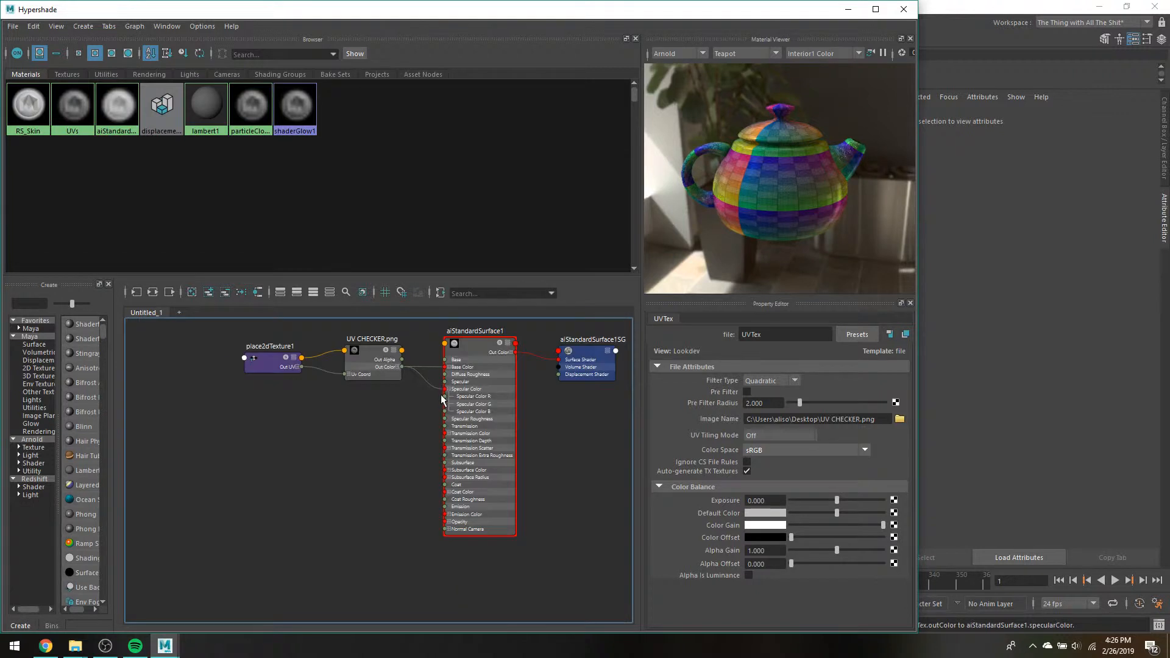
{"action": "middle_click_drag", "start_coordinate": [441, 394], "coordinate": [339, 405]}
{"action": "scroll", "coordinate": [444, 400], "scroll_direction": "up", "scroll_amount": 5}
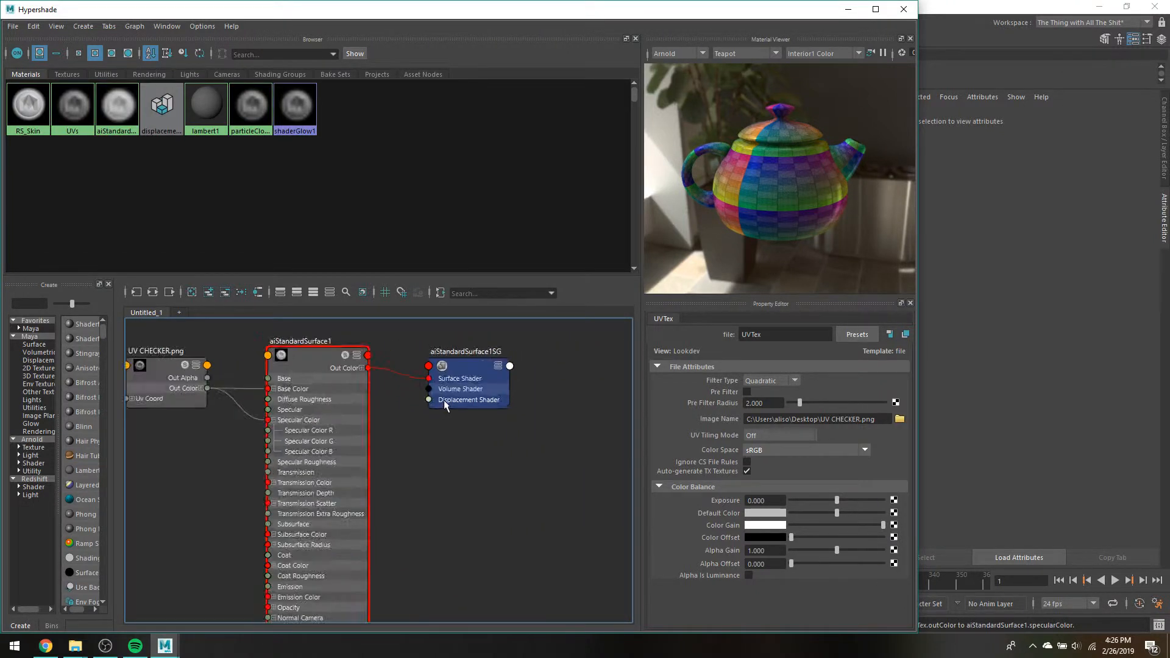
{"action": "middle_click_drag", "start_coordinate": [467, 419], "coordinate": [526, 459]}
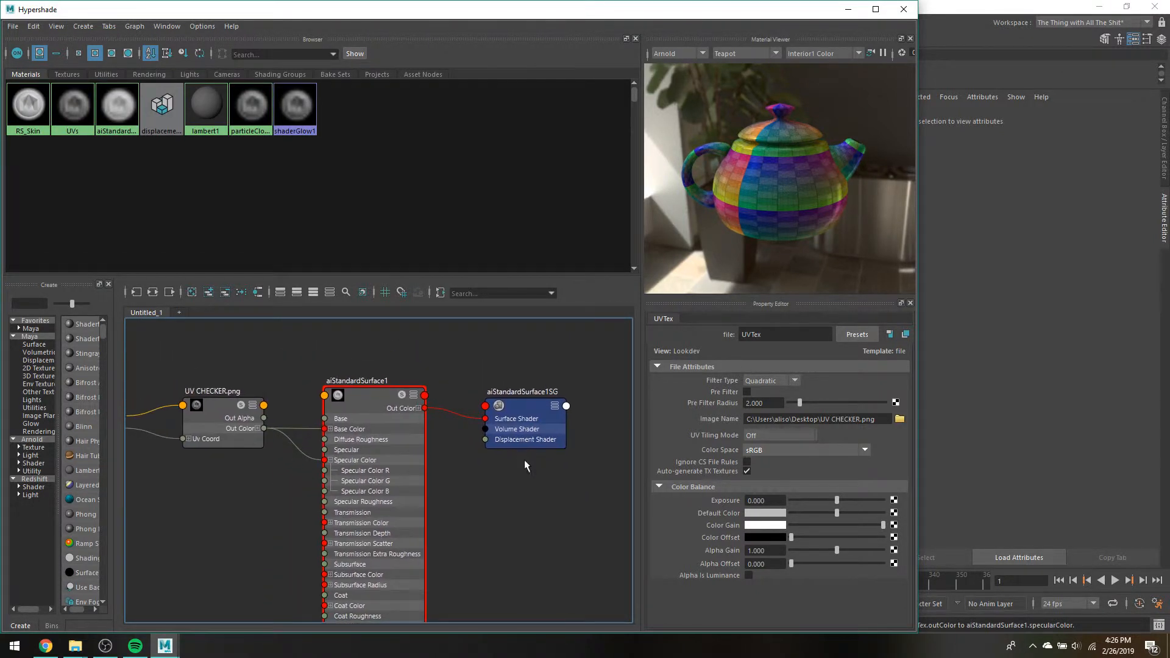
{"action": "scroll", "coordinate": [525, 459], "scroll_direction": "down", "scroll_amount": 2}
{"action": "scroll", "coordinate": [531, 425], "scroll_direction": "up", "scroll_amount": 2}
{"action": "left_click", "coordinate": [527, 424]}
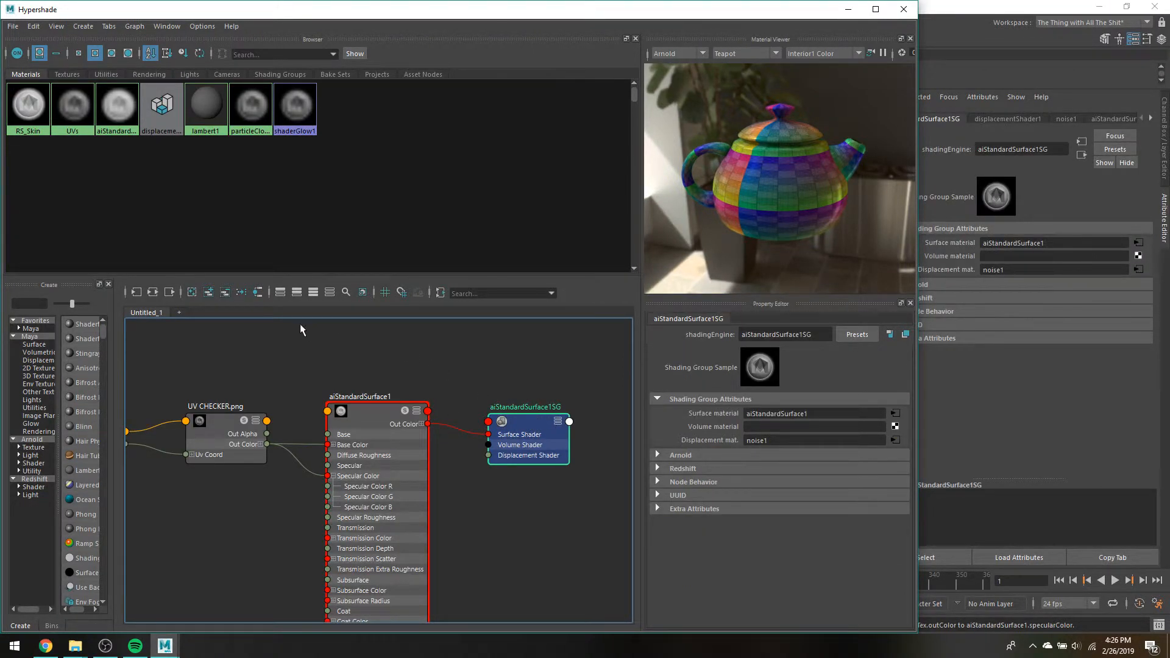
{"action": "left_click", "coordinate": [152, 292]}
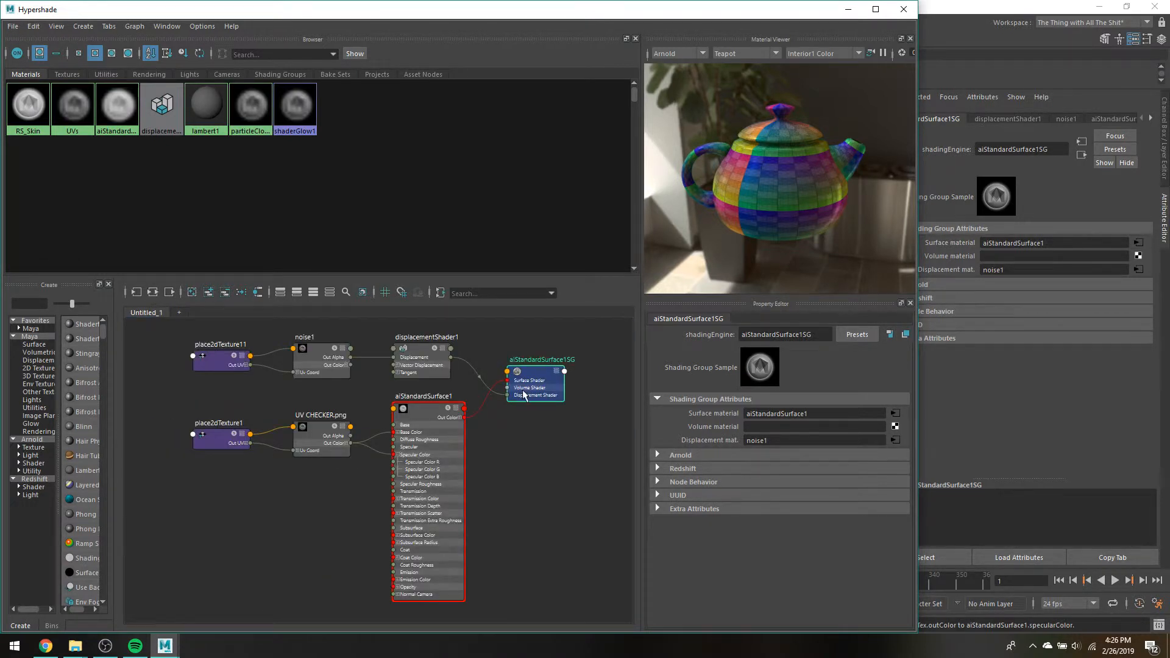
- Examine the displacement branch feeding aiStandardSurface1SG, including the attributes of the noise1 and displacementShader1 nodes
{"action": "left_click_drag", "start_coordinate": [429, 407], "coordinate": [427, 417]}
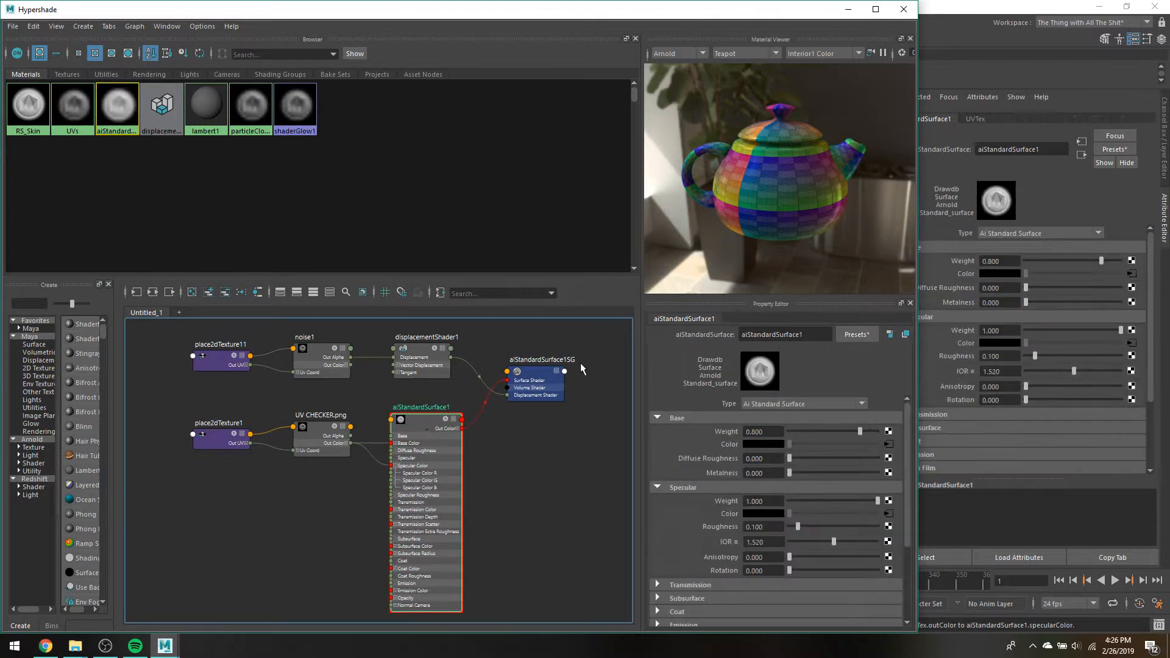
{"action": "scroll", "coordinate": [576, 367], "scroll_direction": "up", "scroll_amount": 1}
{"action": "scroll", "coordinate": [472, 391], "scroll_direction": "down", "scroll_amount": 1}
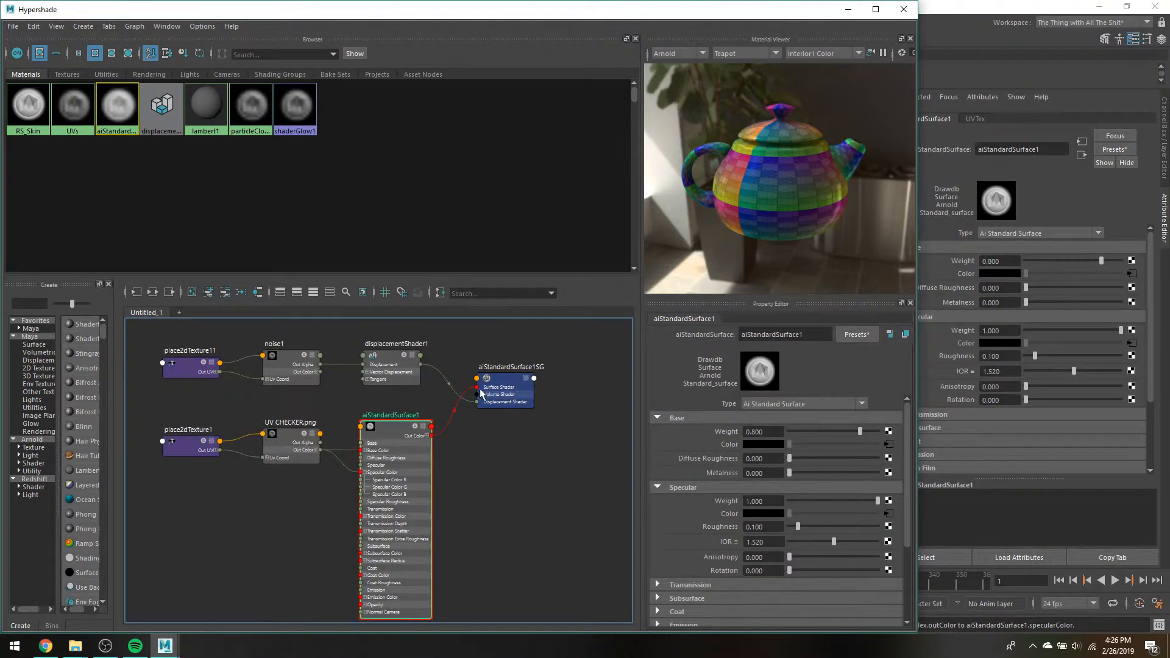
{"action": "scroll", "coordinate": [473, 391], "scroll_direction": "up", "scroll_amount": 1}
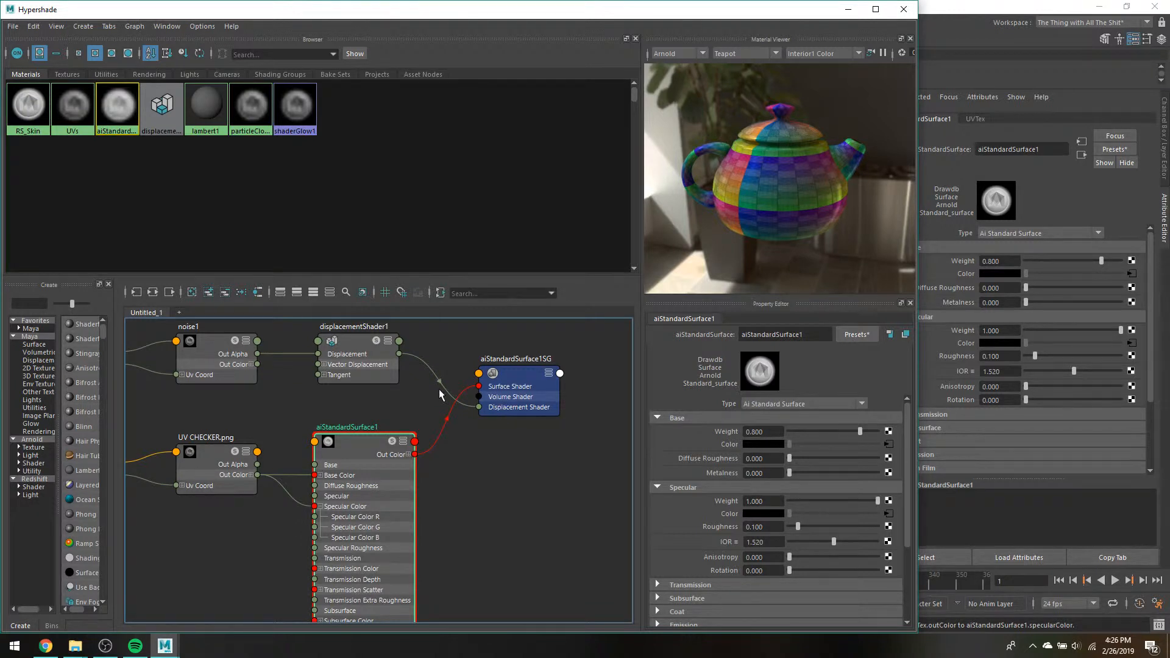
{"action": "left_click", "coordinate": [222, 357]}
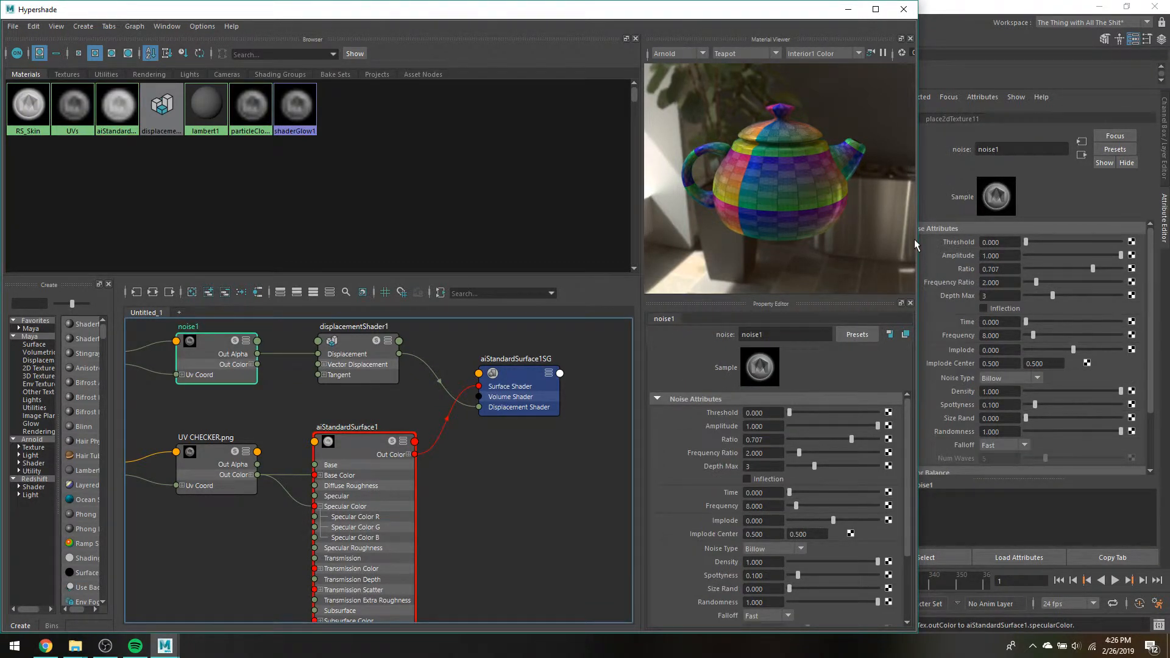
{"action": "left_click", "coordinate": [351, 341]}
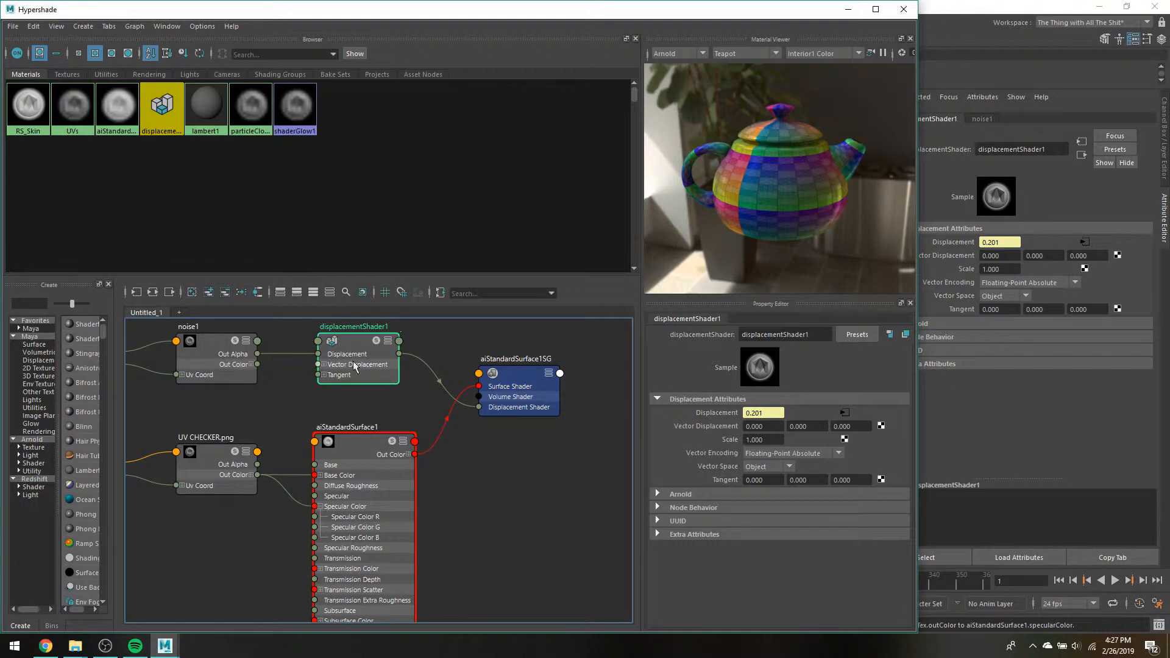
- Minimize the Hypershade, select the figure's hair and trace its material through the shading group to noise1 and displacementShader1
{"action": "left_click", "coordinate": [848, 9]}
{"action": "left_click", "coordinate": [826, 401]}
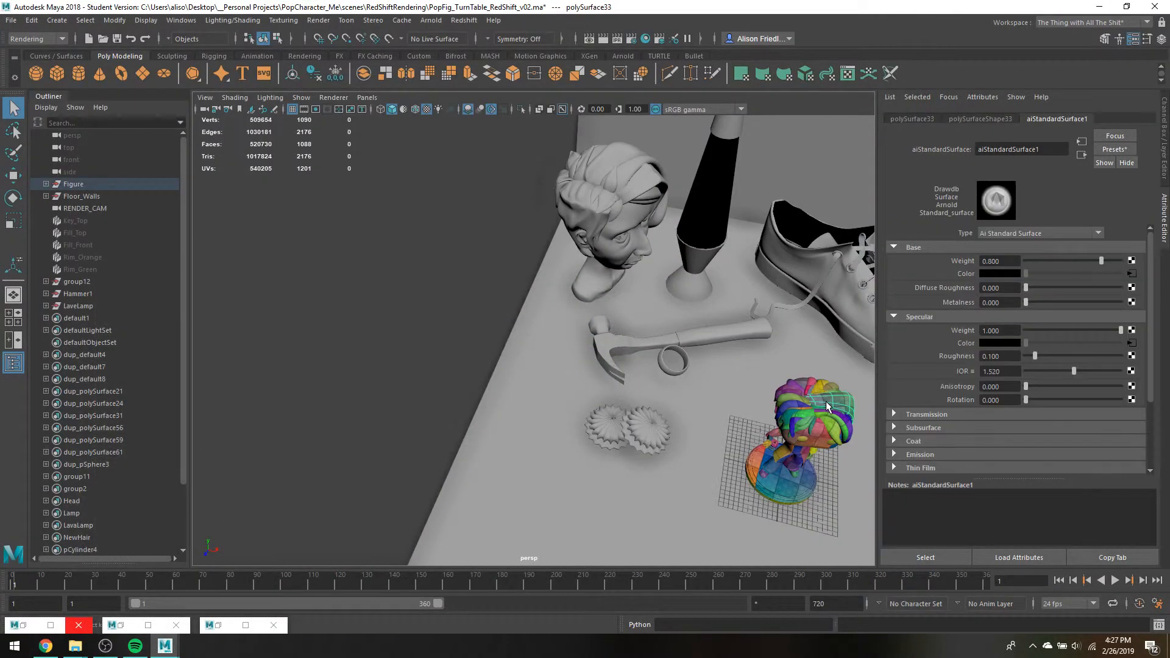
{"action": "left_click", "coordinate": [1080, 156]}
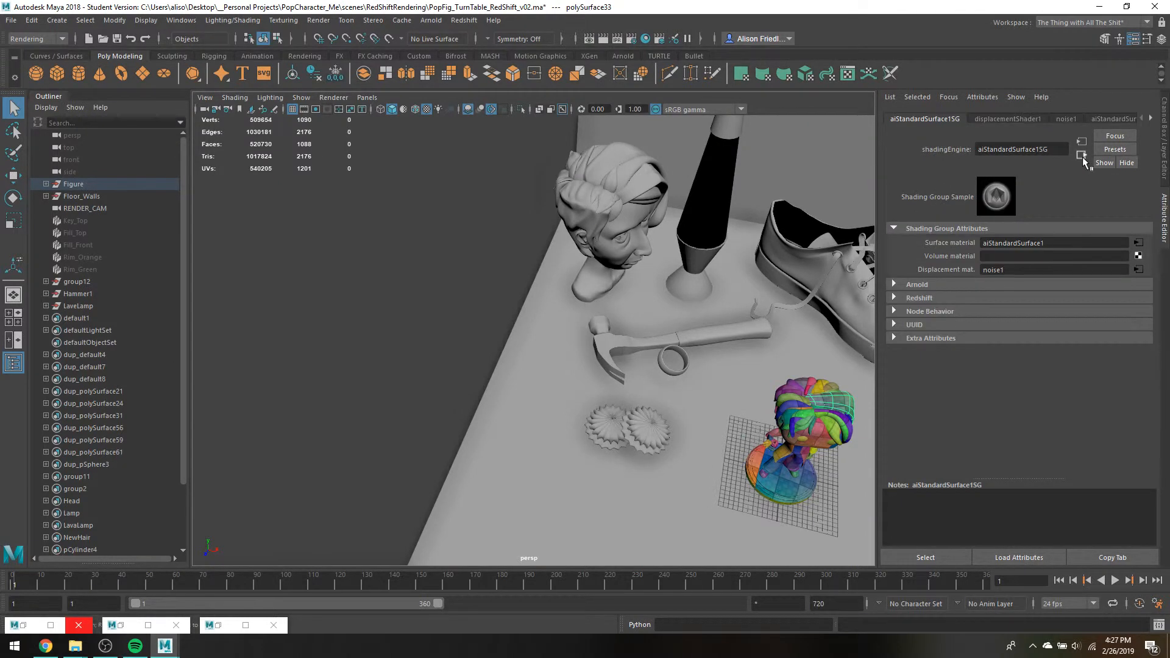
{"action": "left_click", "coordinate": [1139, 270]}
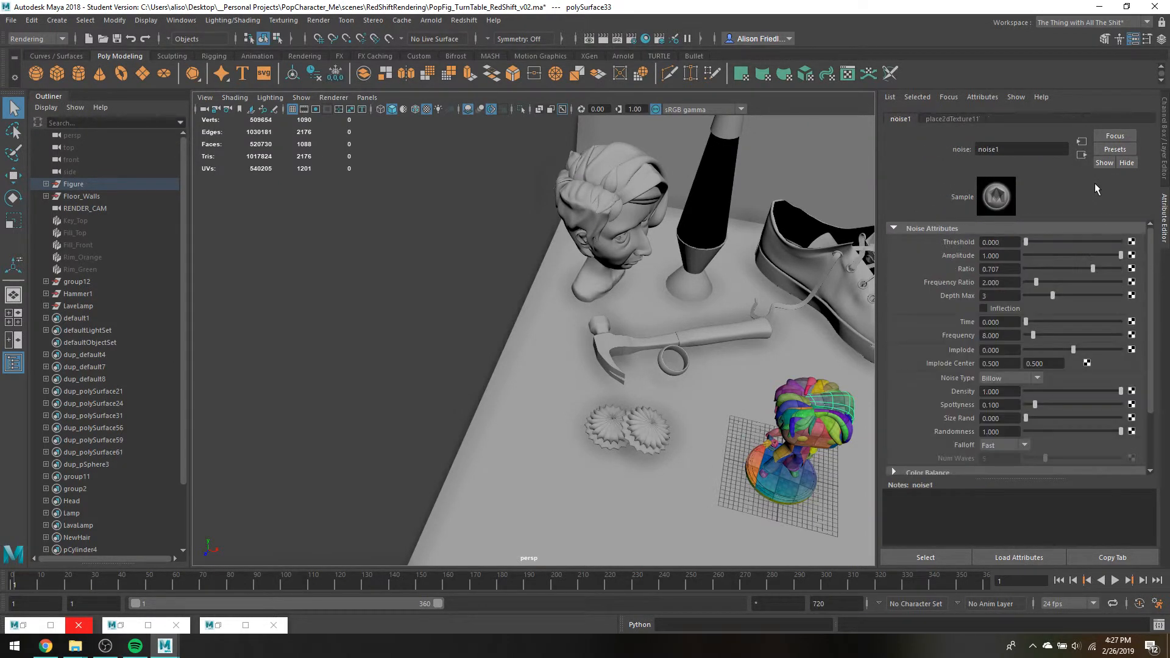
{"action": "left_click", "coordinate": [1082, 157]}
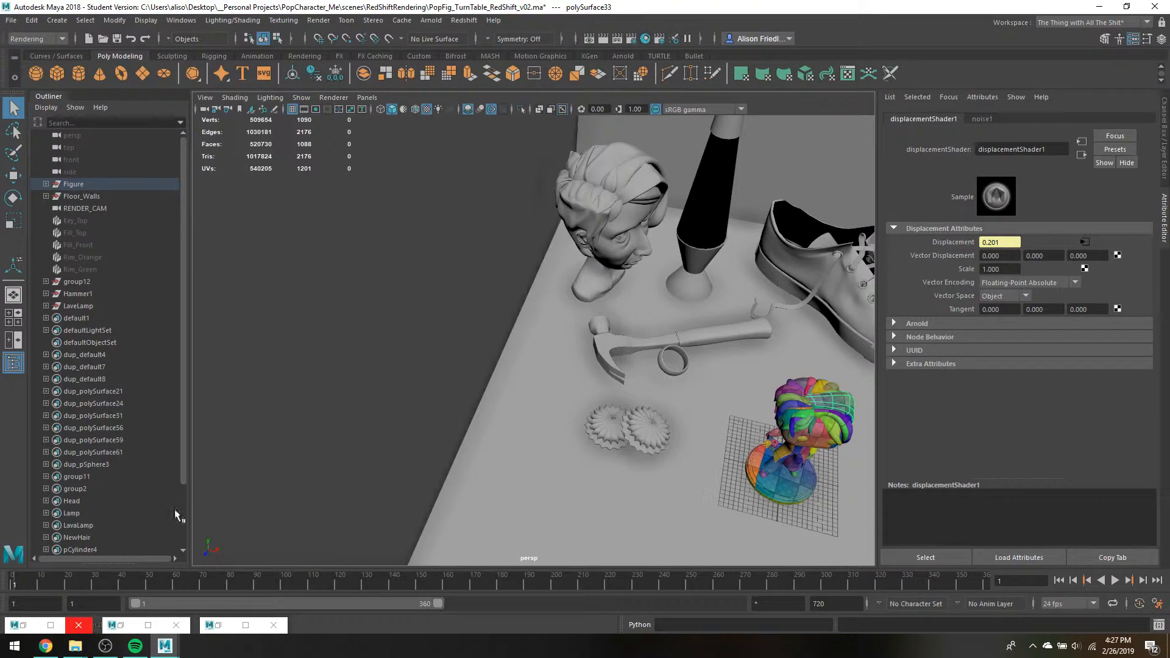
- Restore the Hypershade, regraph all connections of aiStandardSurface1SG and inspect the displacementShader1 and noise1 nodes
{"action": "left_click", "coordinate": [239, 623]}
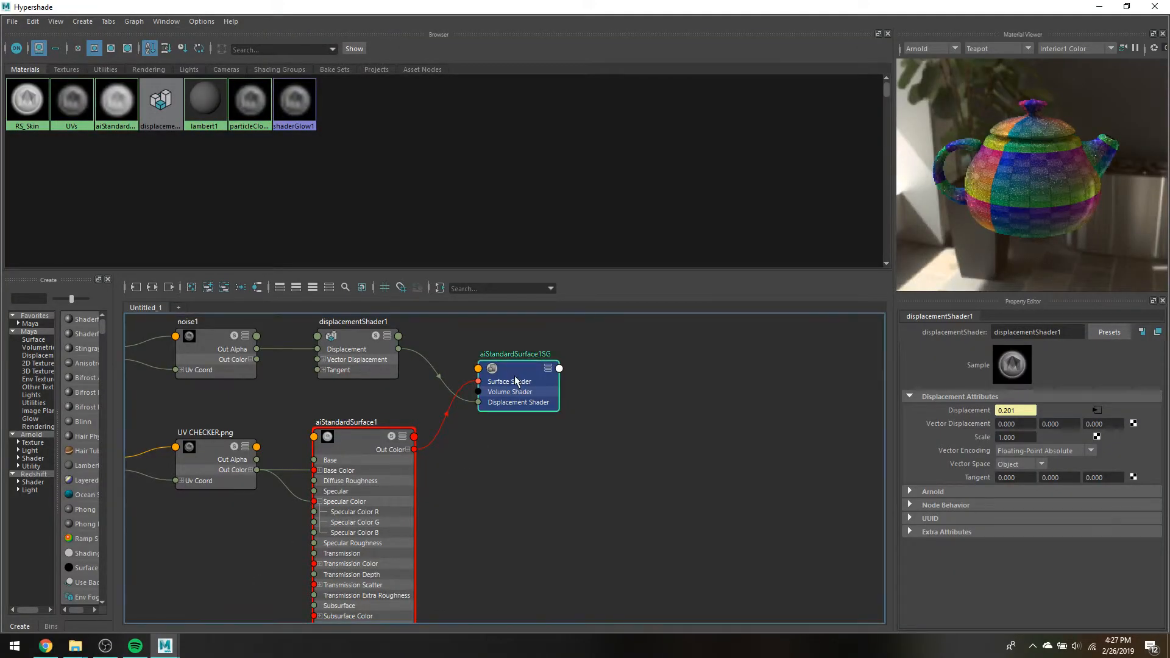
{"action": "left_click", "coordinate": [516, 382]}
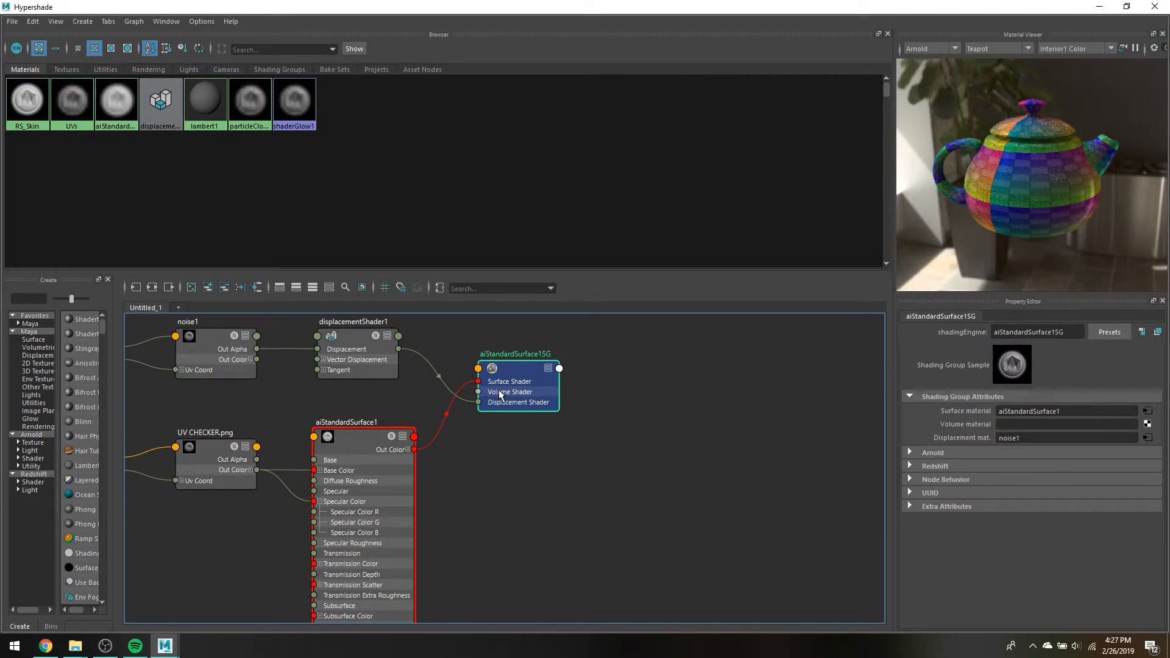
{"action": "left_click", "coordinate": [155, 291]}
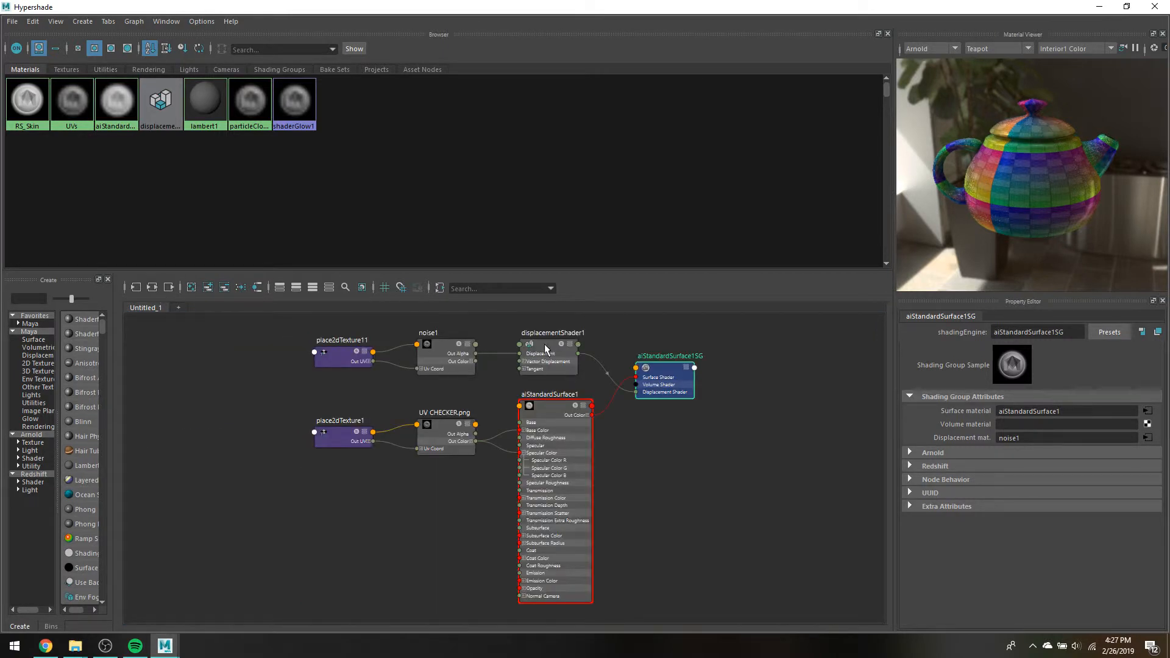
{"action": "left_click", "coordinate": [545, 350]}
{"action": "left_click", "coordinate": [451, 351]}
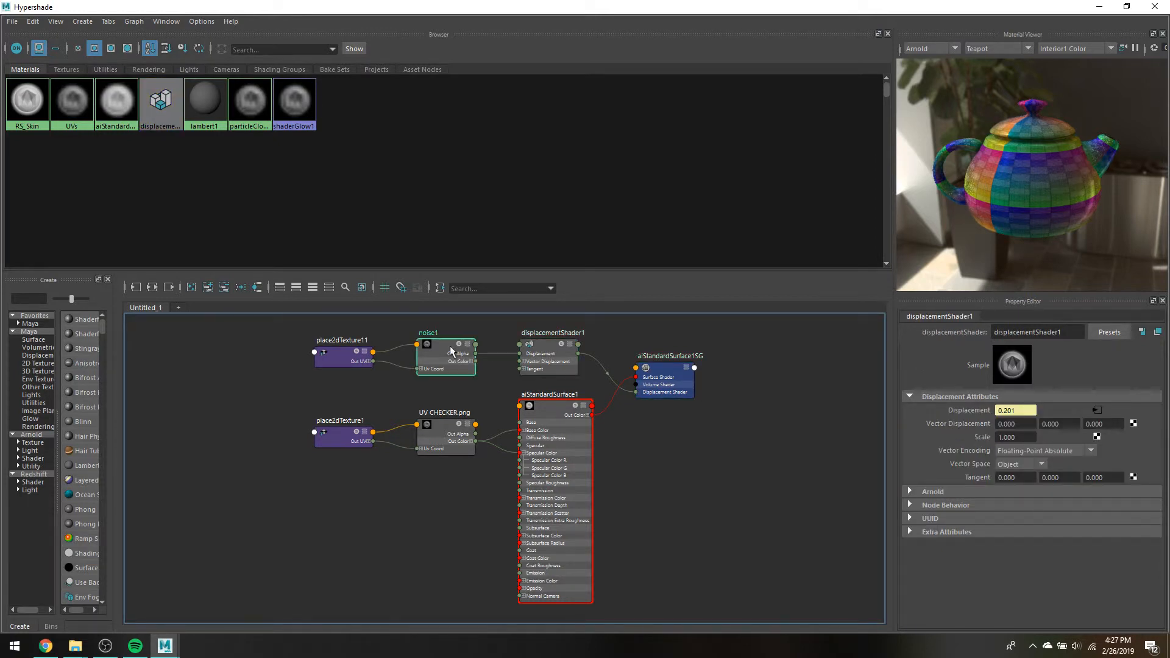
- Keep the Hypershade maximized and enlarge its node graph area by shrinking the material browser's height
{"action": "key", "text": "super+Down"}
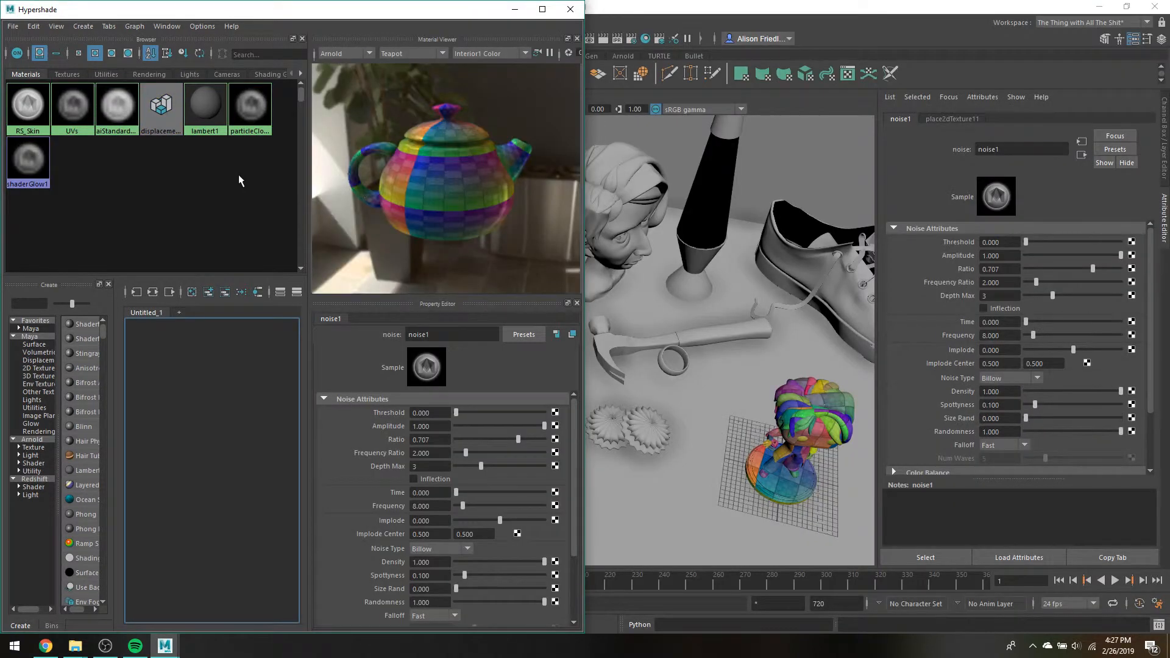
{"action": "left_click", "coordinate": [547, 16]}
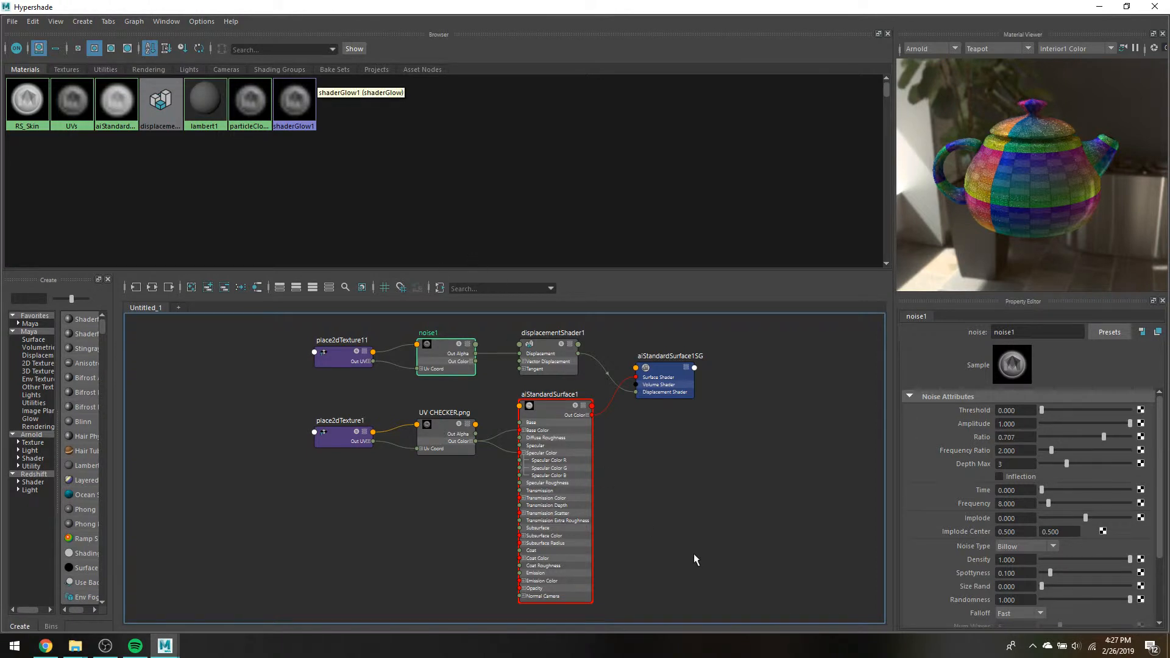
{"action": "left_click_drag", "start_coordinate": [609, 274], "coordinate": [608, 211]}
{"action": "middle_click_drag", "start_coordinate": [639, 362], "coordinate": [628, 391]}
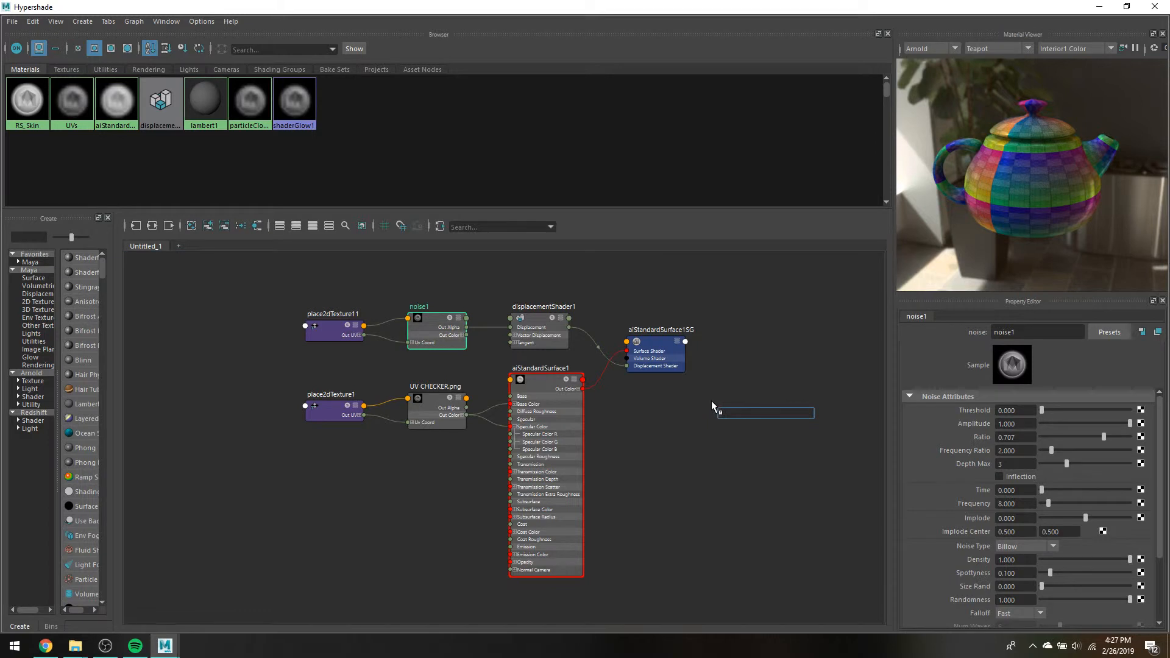
{"action": "key", "text": "Tab"}
{"action": "key", "text": "Tab"}
{"action": "key", "text": "Tab"}
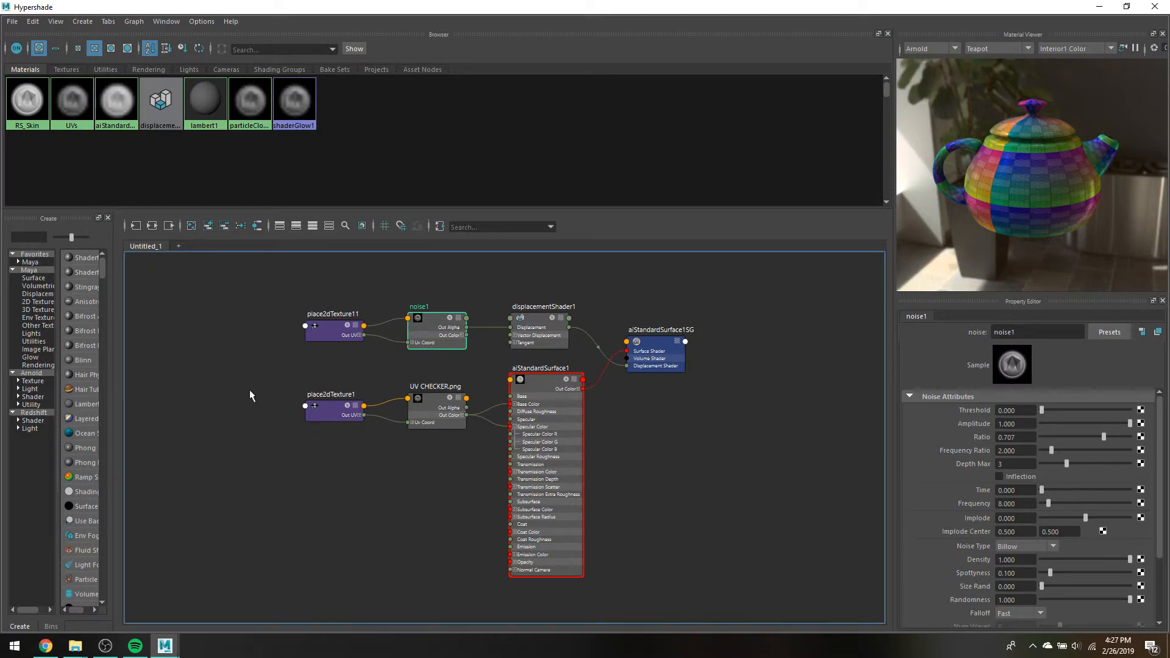
{"action": "type", "text": "multi"}
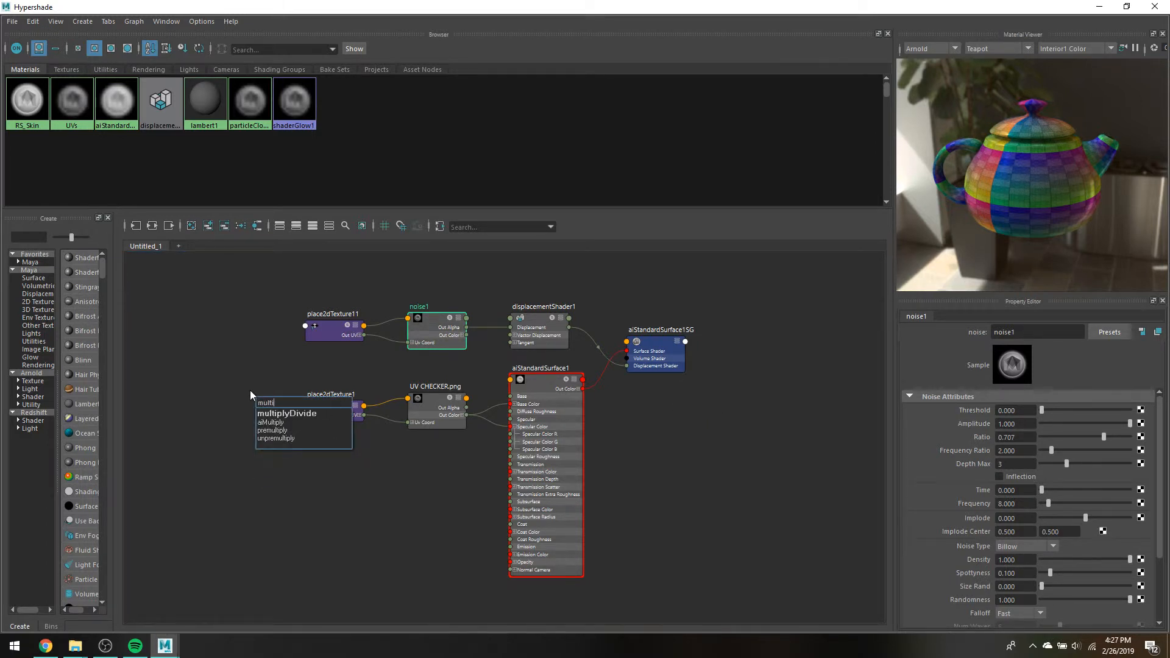
{"action": "key", "text": "BackSpace"}
{"action": "key", "text": "BackSpace"}
{"action": "key", "text": "BackSpace"}
{"action": "key", "text": "BackSpace"}
{"action": "key", "text": "BackSpace"}
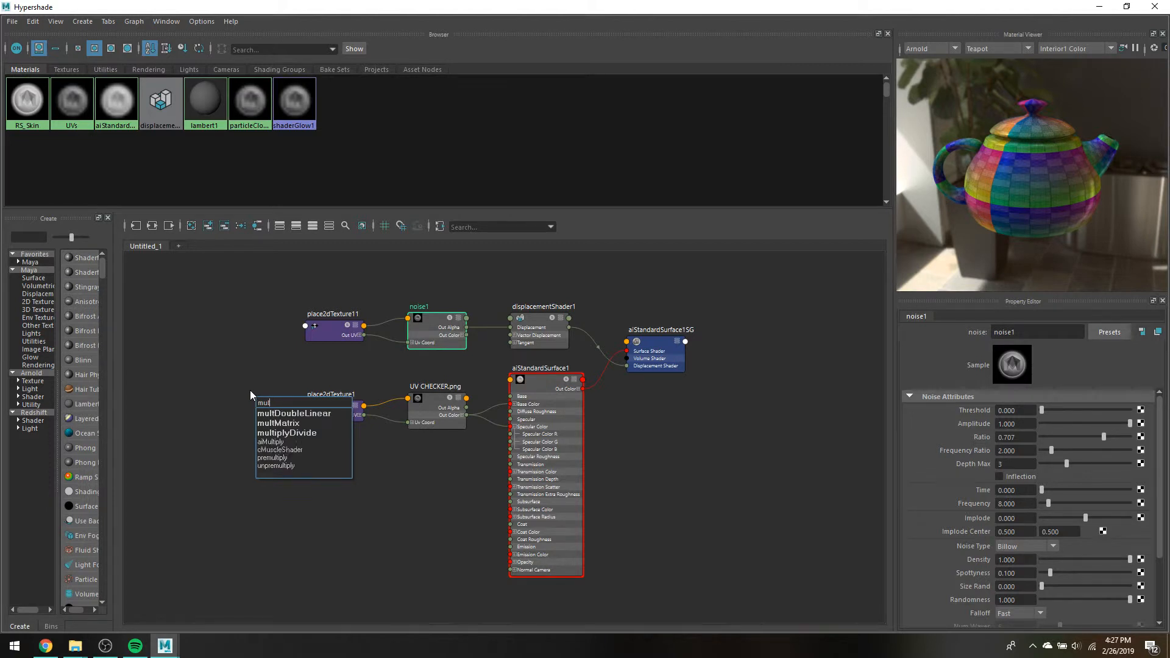
{"action": "type", "text": "multi"}
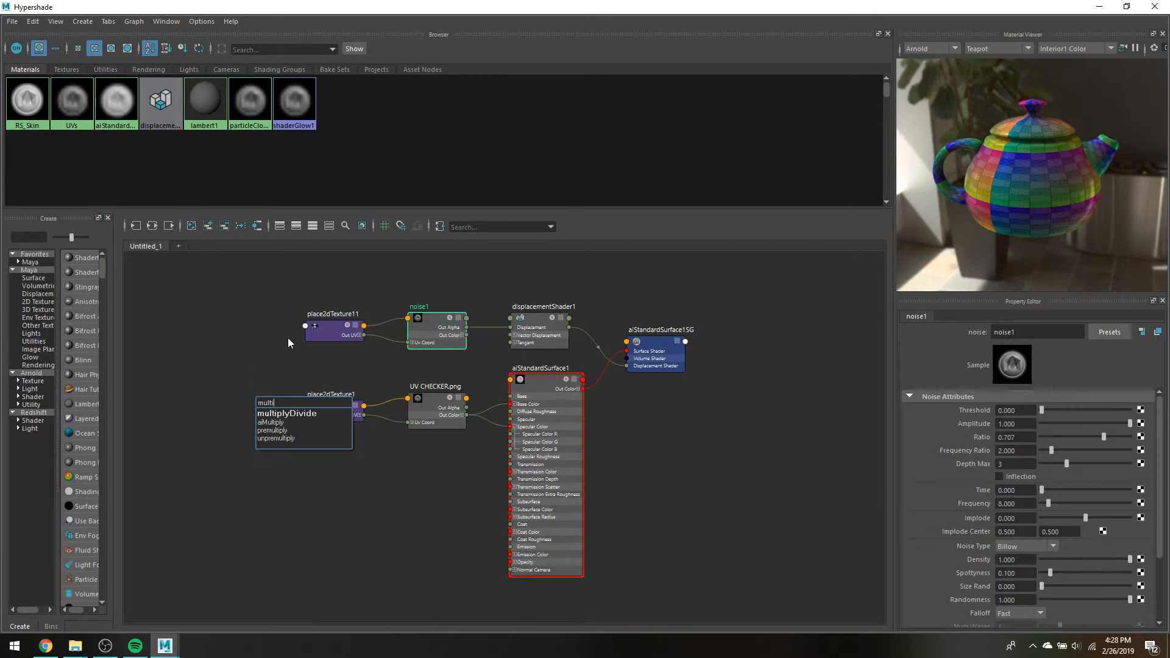
{"action": "key", "text": "BackSpace"}
{"action": "key", "text": "BackSpace"}
{"action": "key", "text": "BackSpace"}
{"action": "key", "text": "BackSpace"}
{"action": "key", "text": "BackSpace"}
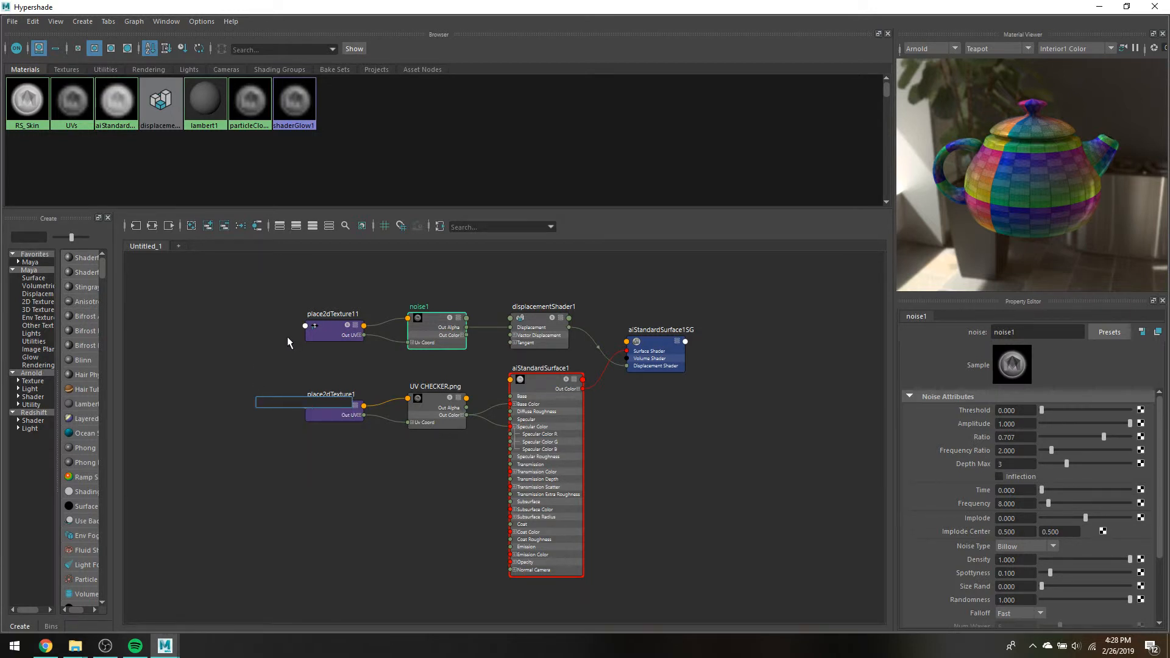
{"action": "key", "text": "Escape"}
- Create a new noise [Texture] node in the node graph
{"action": "key", "text": "Tab"}
{"action": "type", "text": "noi"}
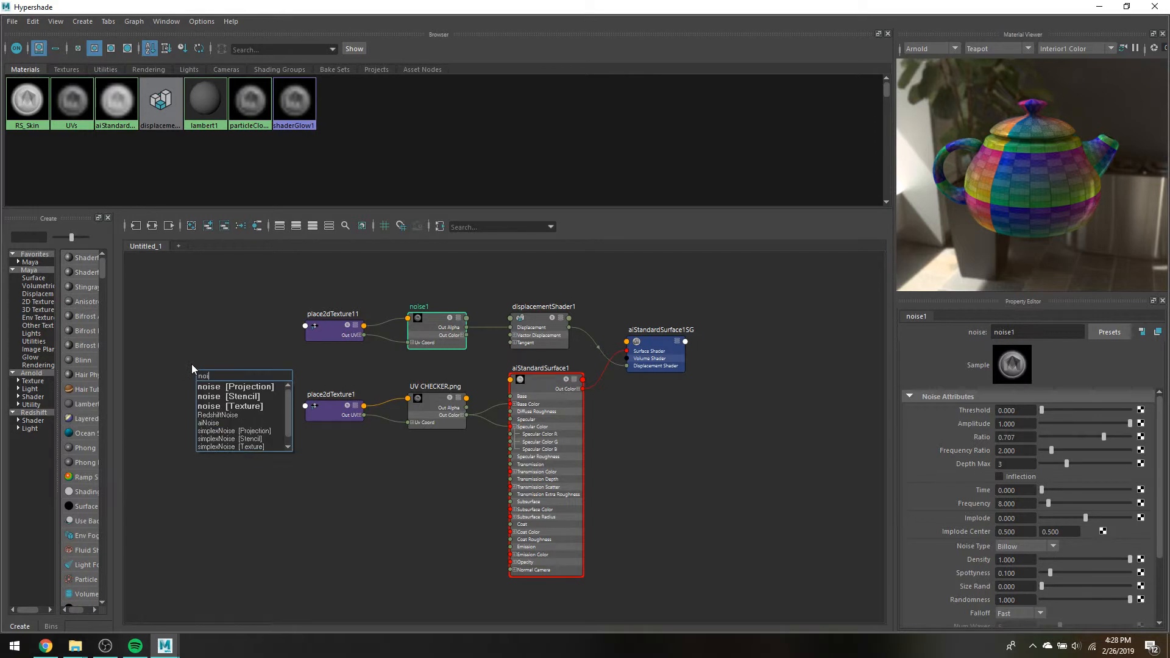
{"action": "key", "text": "Down"}
{"action": "key", "text": "Down"}
{"action": "key", "text": "Down"}
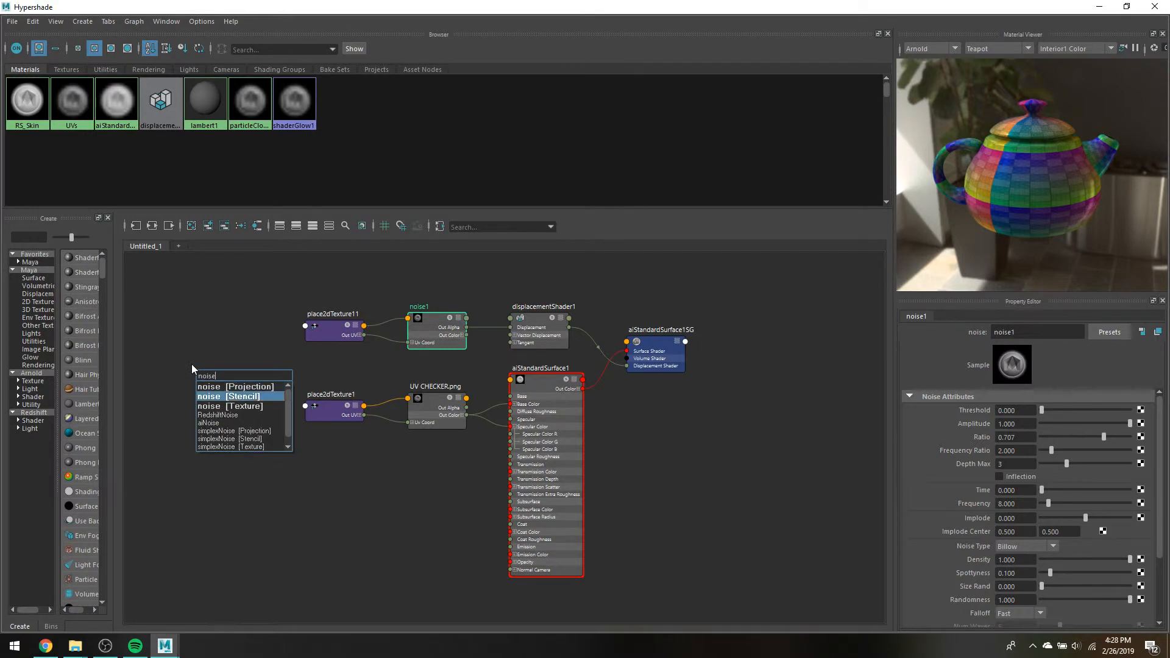
{"action": "key", "text": "Return"}
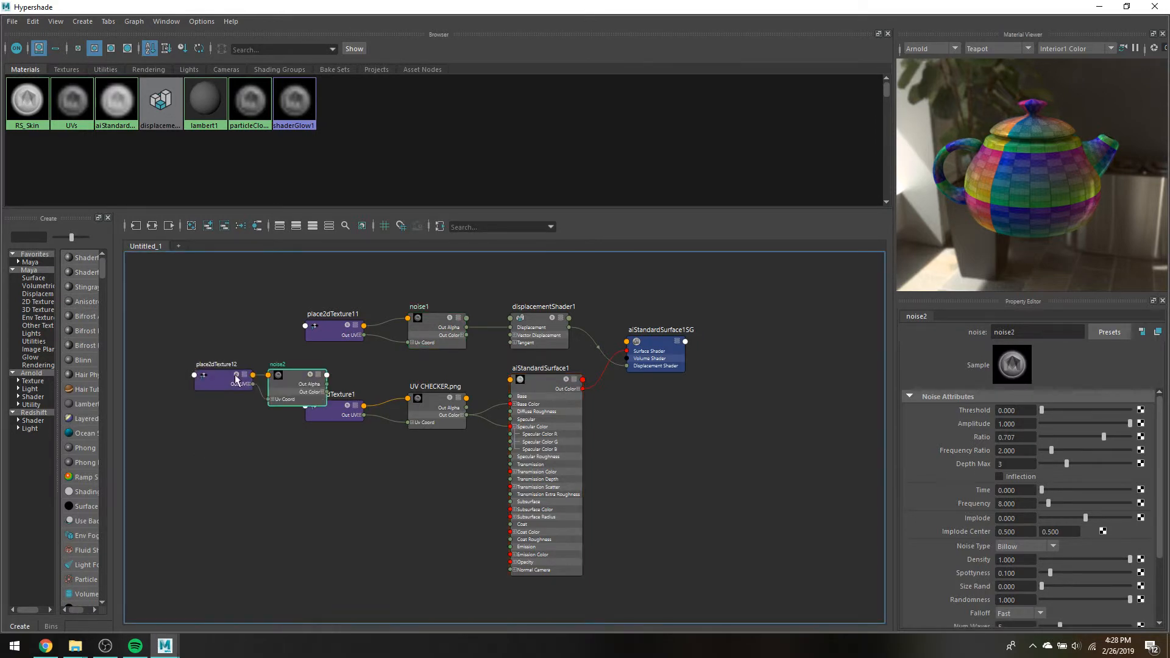
- Arrange the noise2 node and its place2dTexture12 node beside place2dTexture11, and check the placement node's Rotate UV and Repeat UV
{"action": "left_click_drag", "start_coordinate": [284, 369], "coordinate": [235, 306]}
{"action": "left_click_drag", "start_coordinate": [226, 381], "coordinate": [133, 309]}
{"action": "middle_click_drag", "start_coordinate": [244, 353], "coordinate": [277, 377], "text": "alt"}
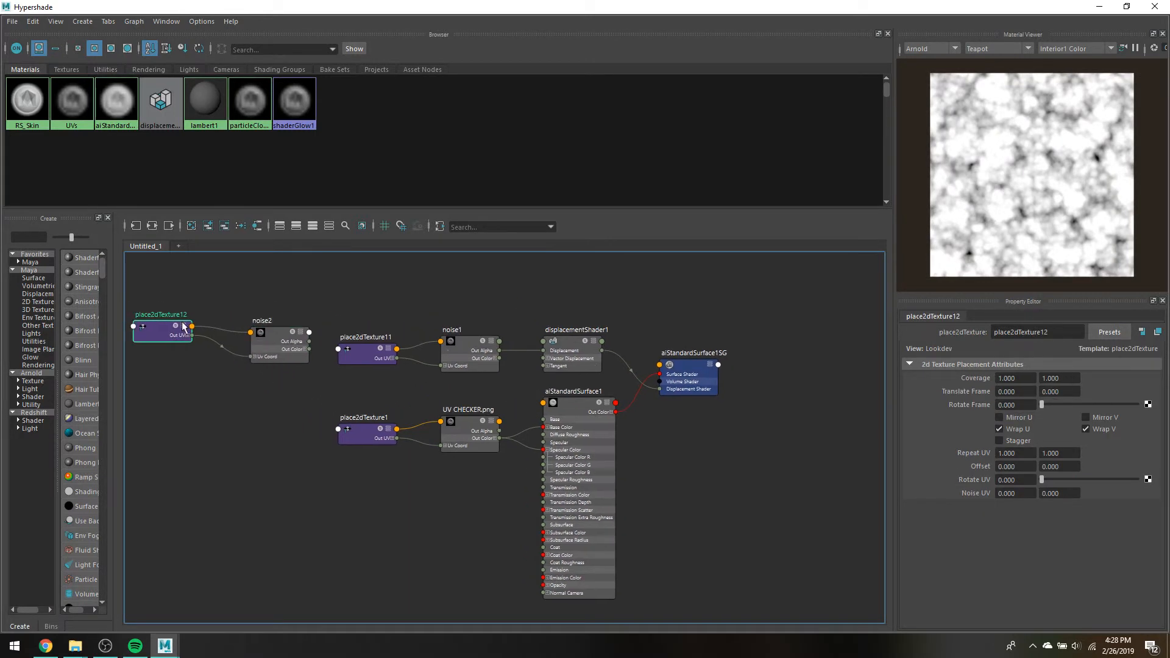
{"action": "left_click_drag", "start_coordinate": [163, 330], "coordinate": [178, 348]}
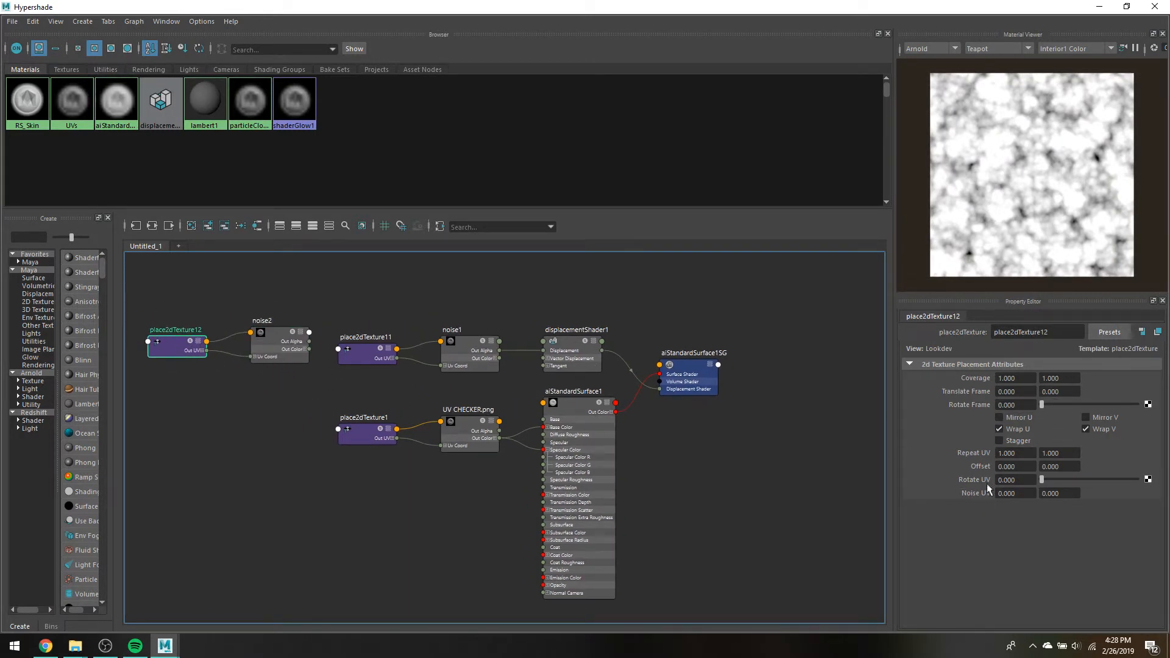
{"action": "left_click", "coordinate": [1031, 479]}
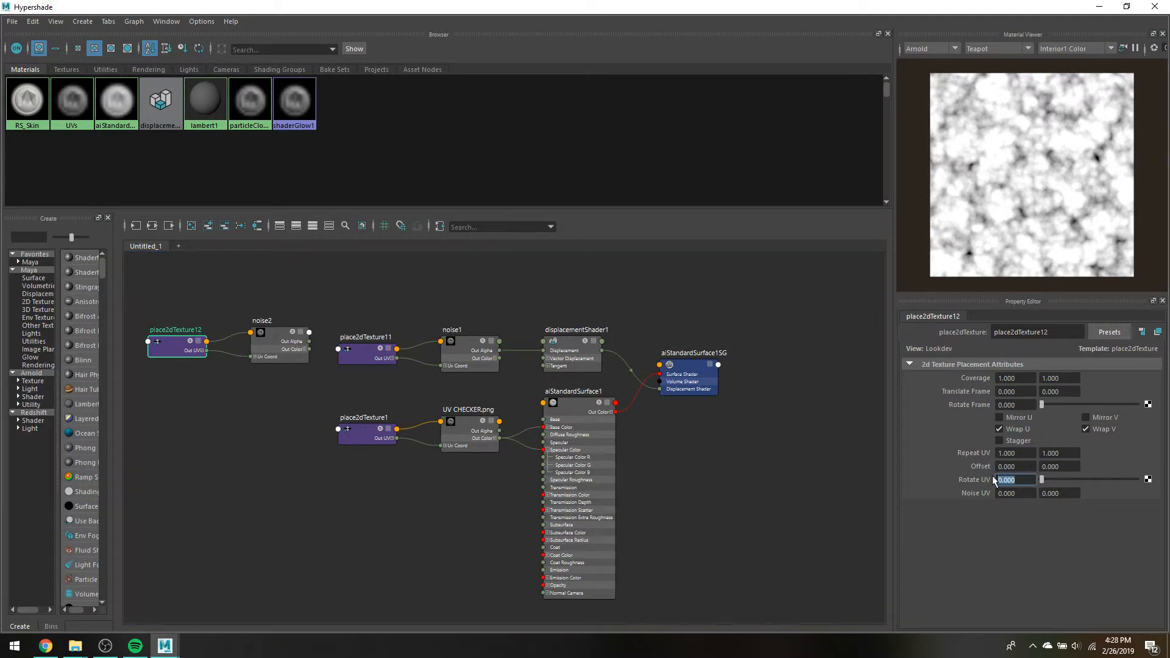
{"action": "left_click", "coordinate": [1031, 455]}
- Create a ramp [Texture] node and spread it and its placement node out below the UV CHECKER.png branch
{"action": "key", "text": "Tab"}
{"action": "type", "text": "ramo"}
{"action": "key", "text": "BackSpace"}
{"action": "type", "text": "p"}
{"action": "key", "text": "Down"}
{"action": "key", "text": "Down"}
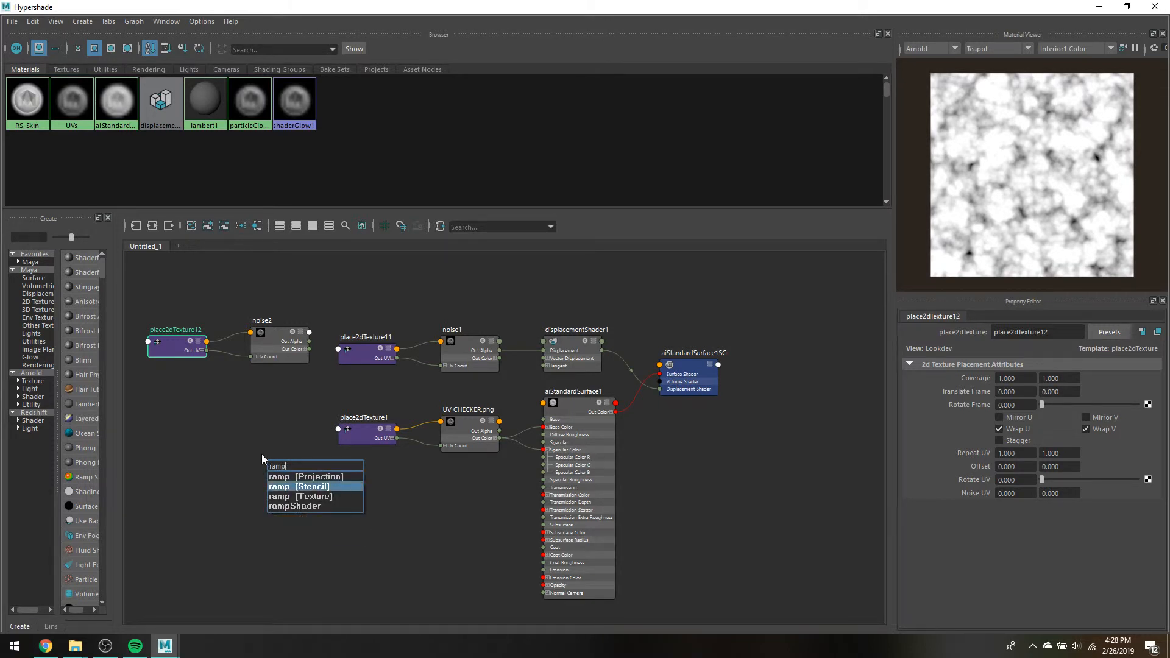
{"action": "key", "text": "Down"}
{"action": "key", "text": "Return"}
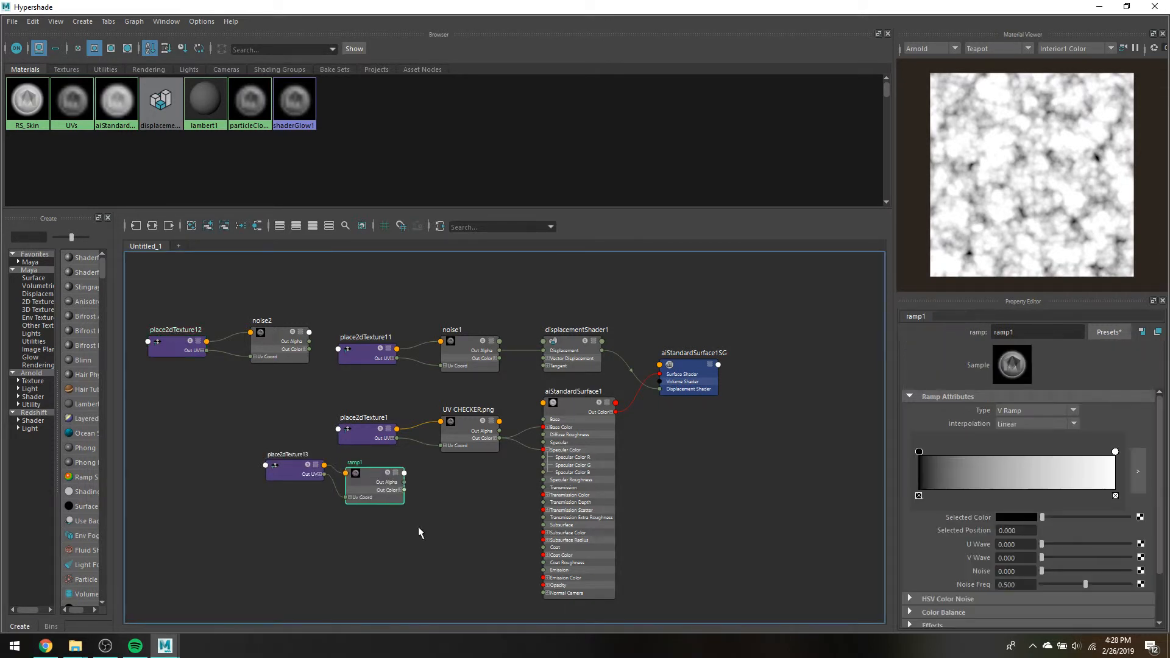
{"action": "left_click_drag", "start_coordinate": [381, 490], "coordinate": [422, 533]}
{"action": "left_click_drag", "start_coordinate": [297, 469], "coordinate": [270, 497]}
- Create a lambert material node in the node graph and move it between the ramp1 and aiStandardSurface1 nodes
{"action": "key", "text": "Tab"}
{"action": "type", "text": "l"}
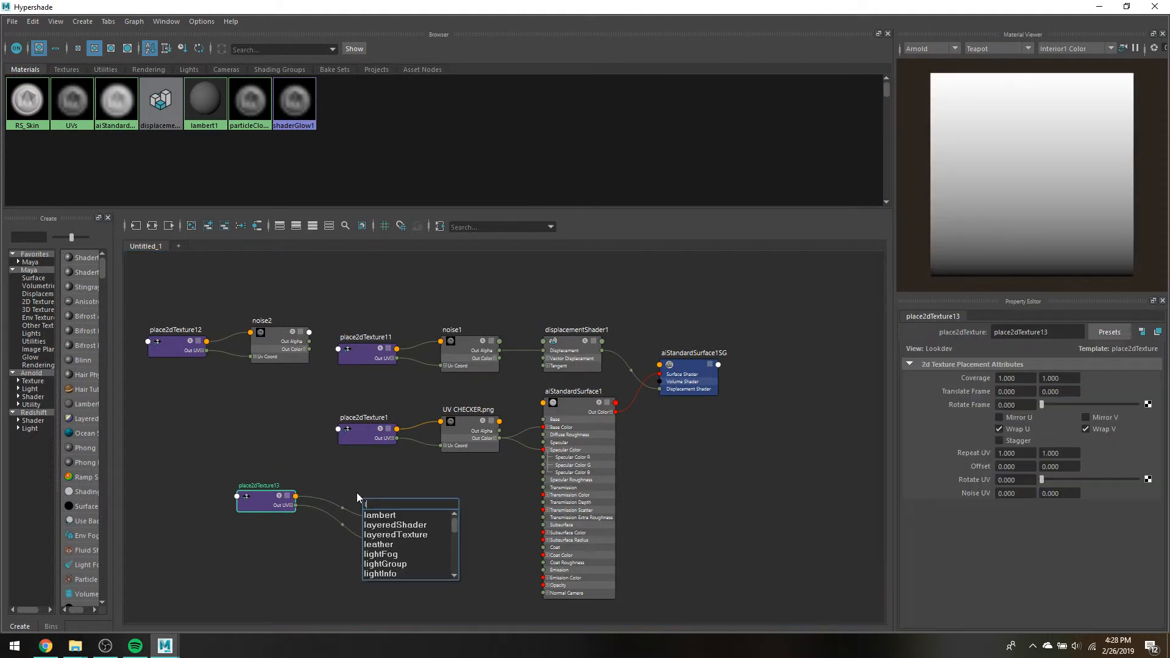
{"action": "type", "text": "am"}
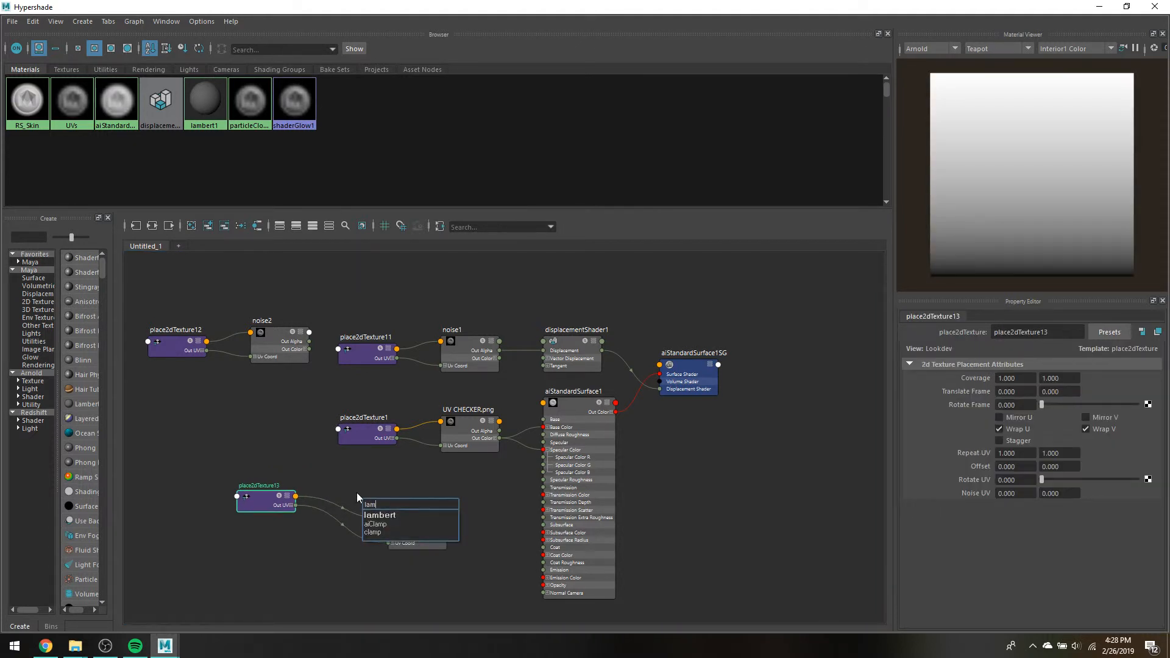
{"action": "key", "text": "Return"}
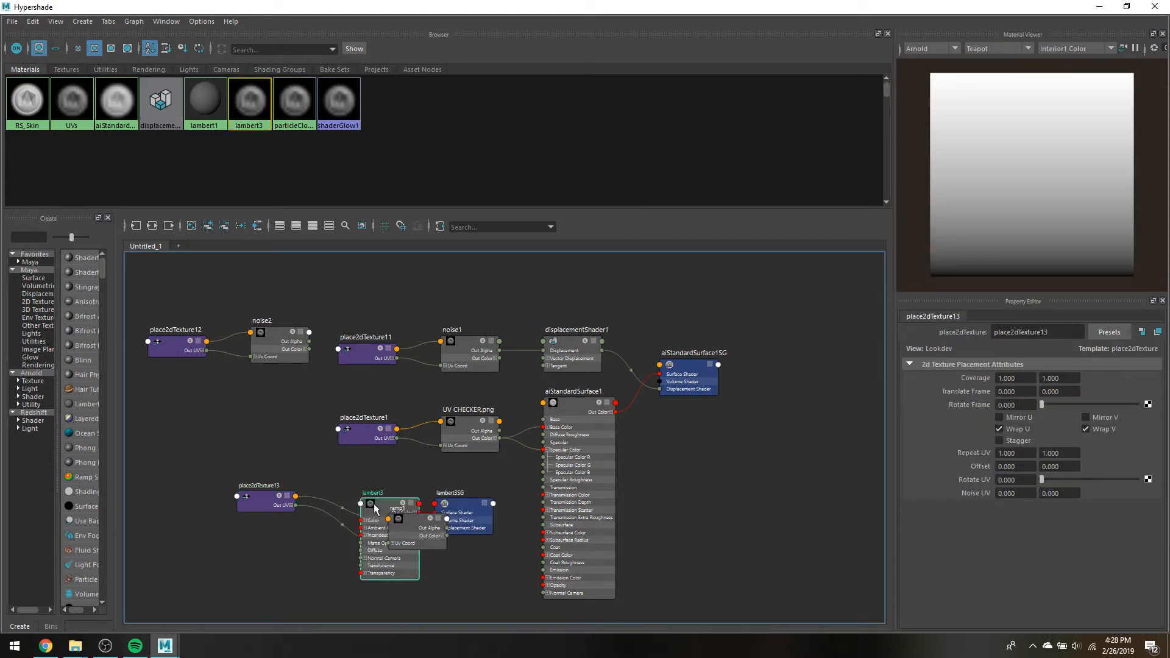
{"action": "left_click_drag", "start_coordinate": [375, 507], "coordinate": [455, 507]}
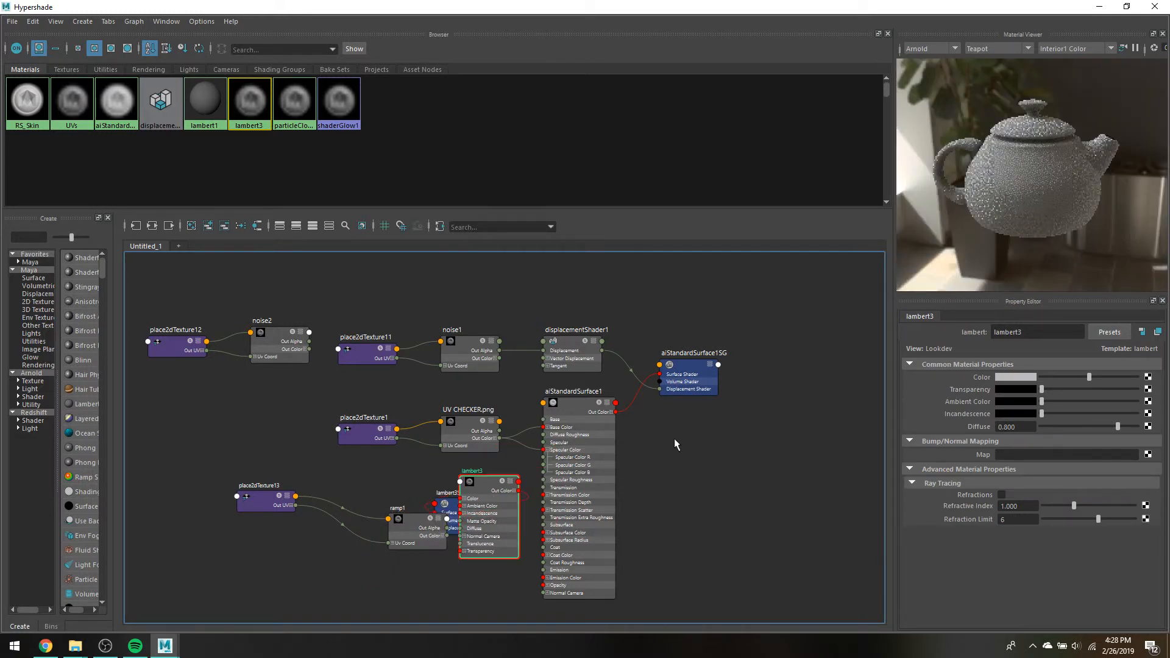
{"action": "key", "text": "Tab"}
{"action": "left_click", "coordinate": [680, 439]}
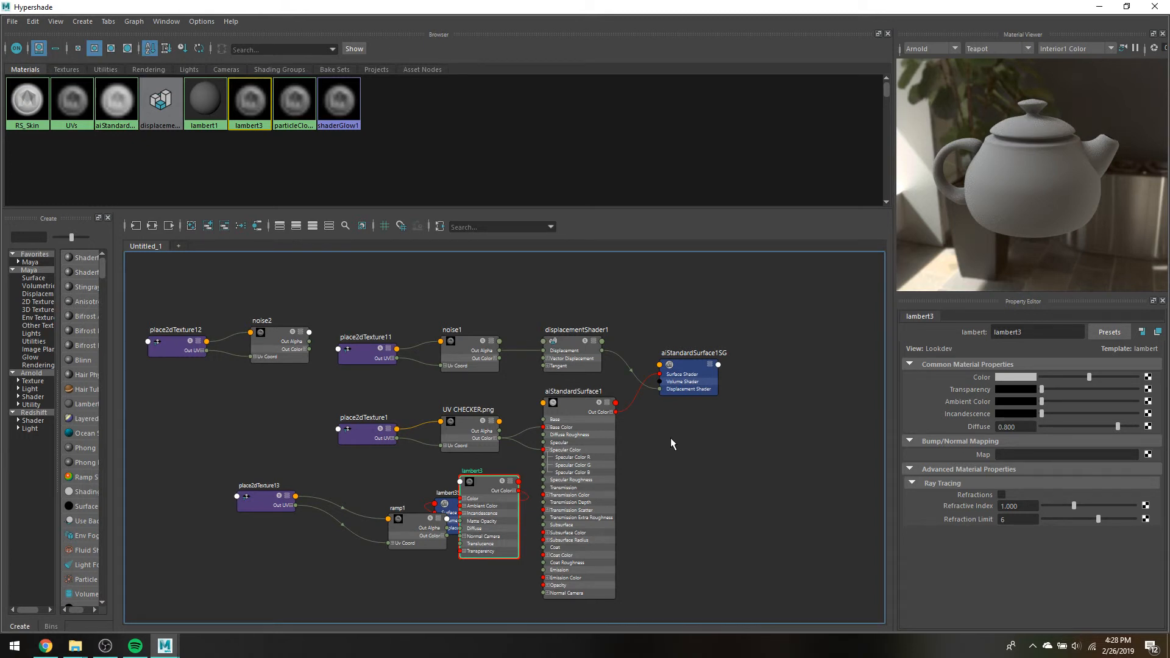
{"action": "key", "text": "Tab"}
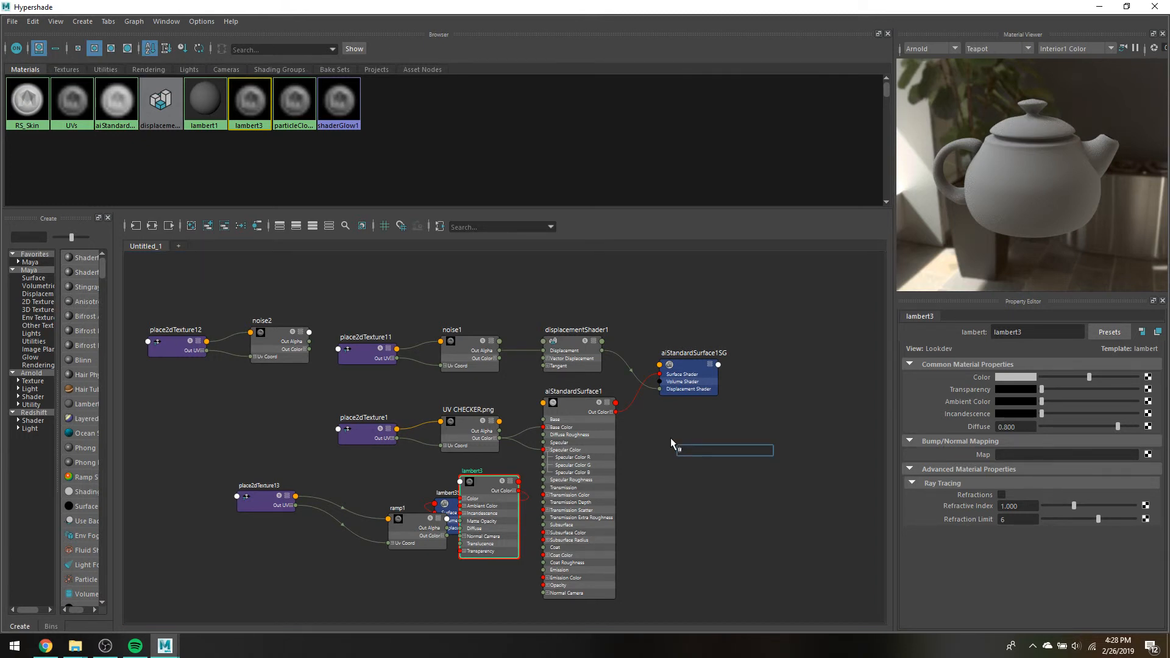
{"action": "left_click", "coordinate": [695, 480]}
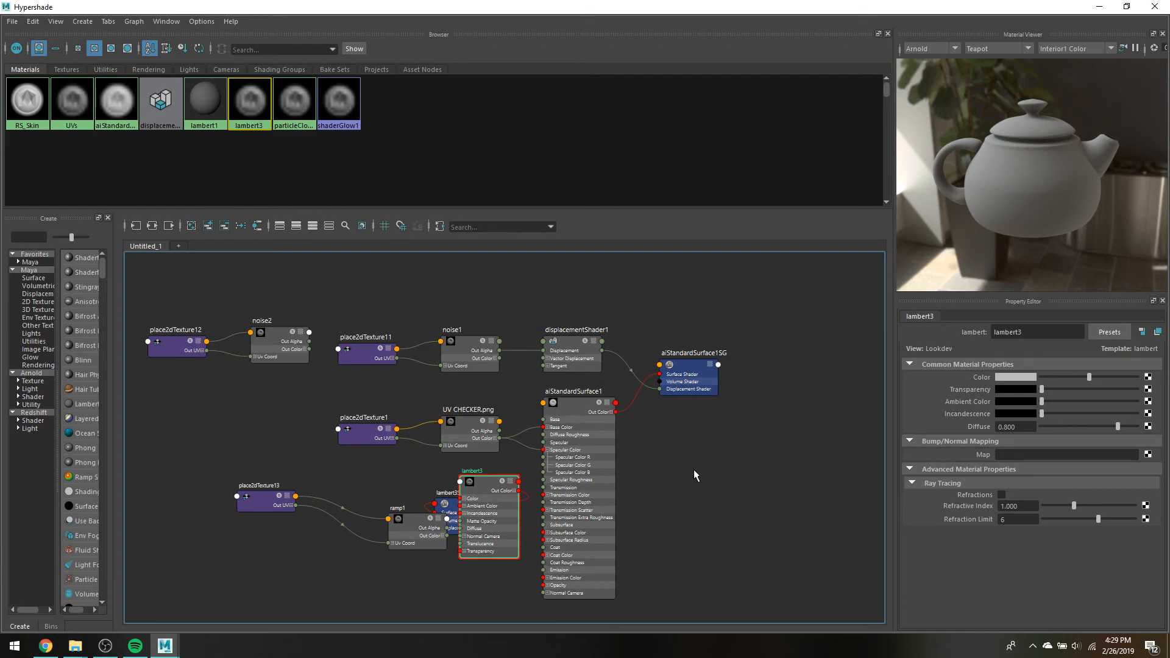